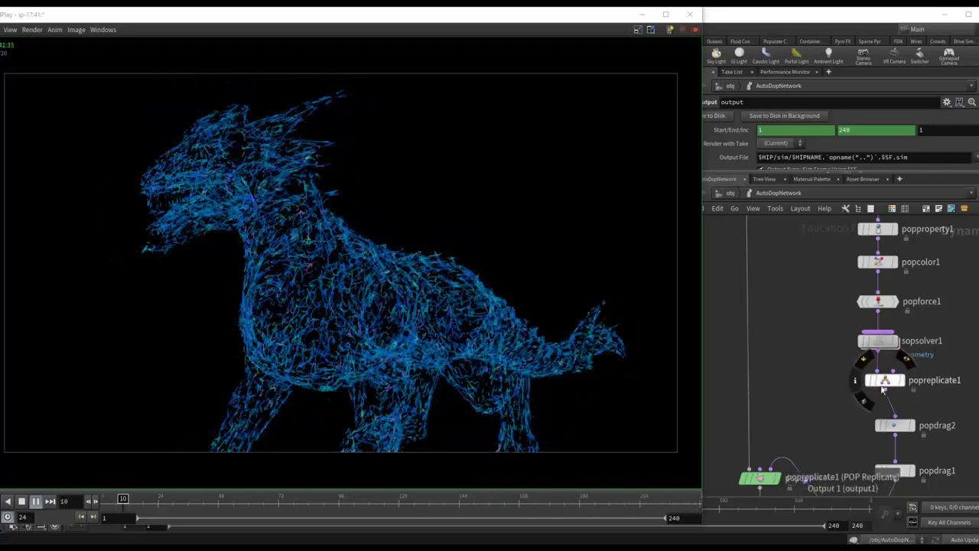
- Bring the main Houdini window in front of the finished MPlay dragon flipbook
{"action": "left_click", "coordinate": [825, 377]}
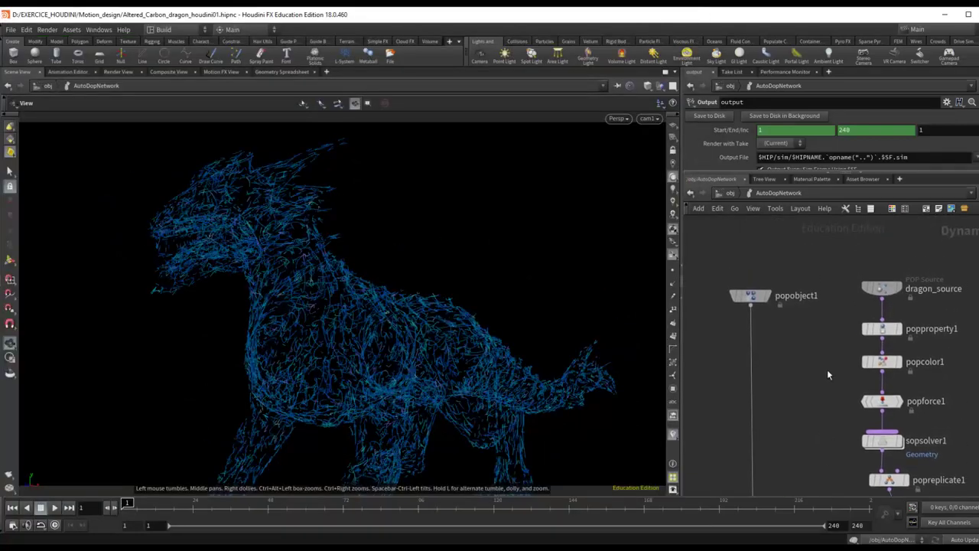
- Move popobject1 higher in AutoDopNetwork, then go up to the /obj level
{"action": "mouse_move", "coordinate": [827, 369]}
{"action": "middle_mouse_down"}
{"action": "mouse_move", "coordinate": [826, 419]}
{"action": "mouse_move", "coordinate": [828, 390]}
{"action": "middle_mouse_up"}
{"action": "left_click_drag", "start_coordinate": [753, 317], "coordinate": [757, 291]}
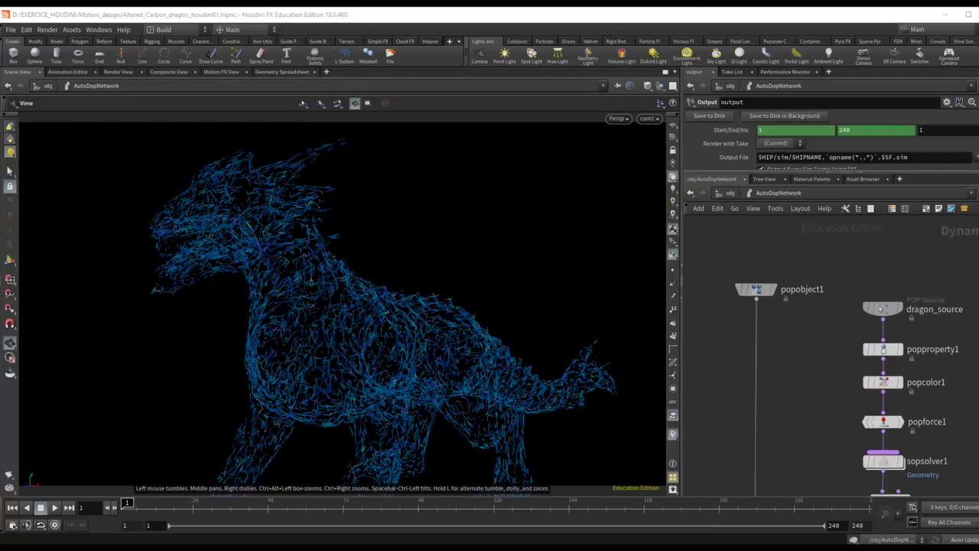
{"action": "left_click", "coordinate": [728, 195]}
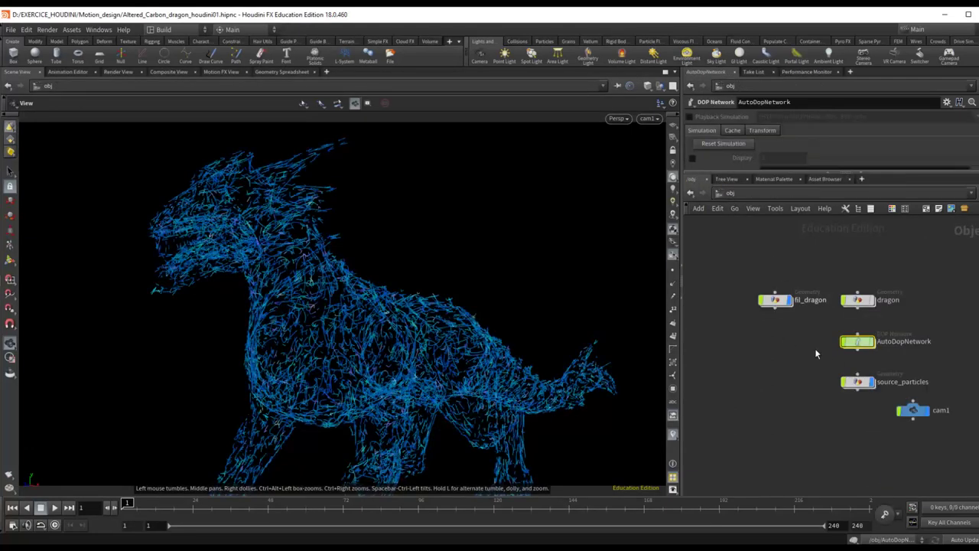
{"action": "scroll", "coordinate": [803, 360], "scroll_direction": "up", "scroll_amount": 3}
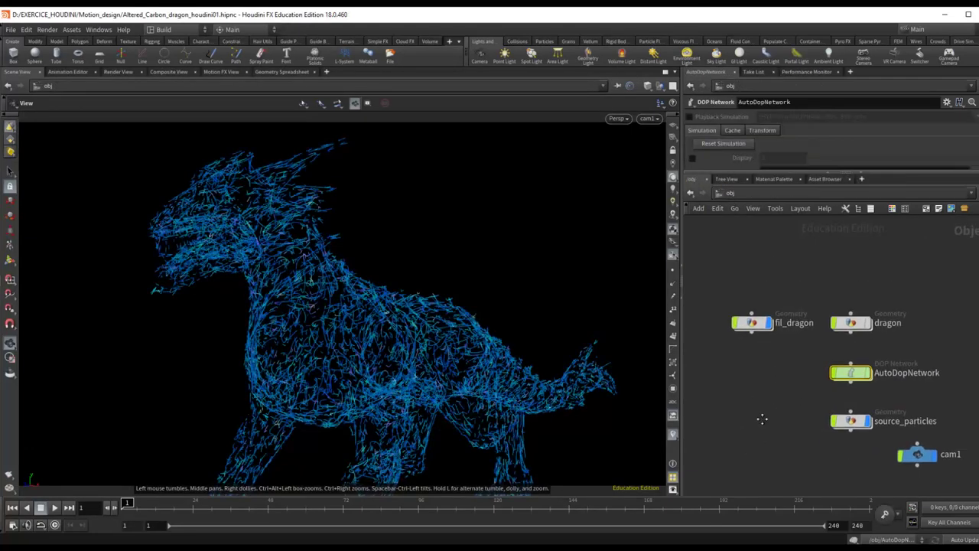
- Inside the dragon object, inspect file1 and display convert1's output
{"action": "double_click", "coordinate": [835, 321]}
{"action": "middle_click_drag", "start_coordinate": [781, 312], "coordinate": [742, 371]}
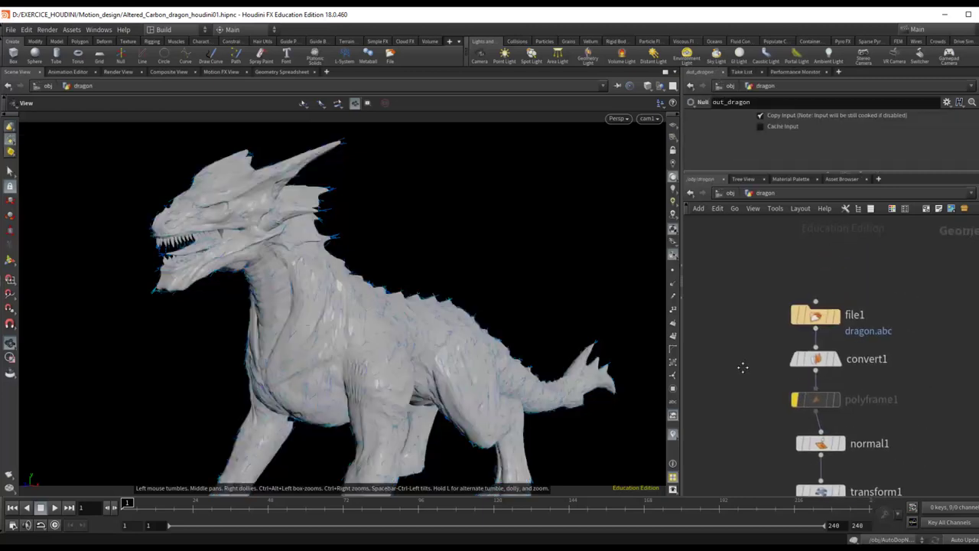
{"action": "left_click", "coordinate": [815, 314]}
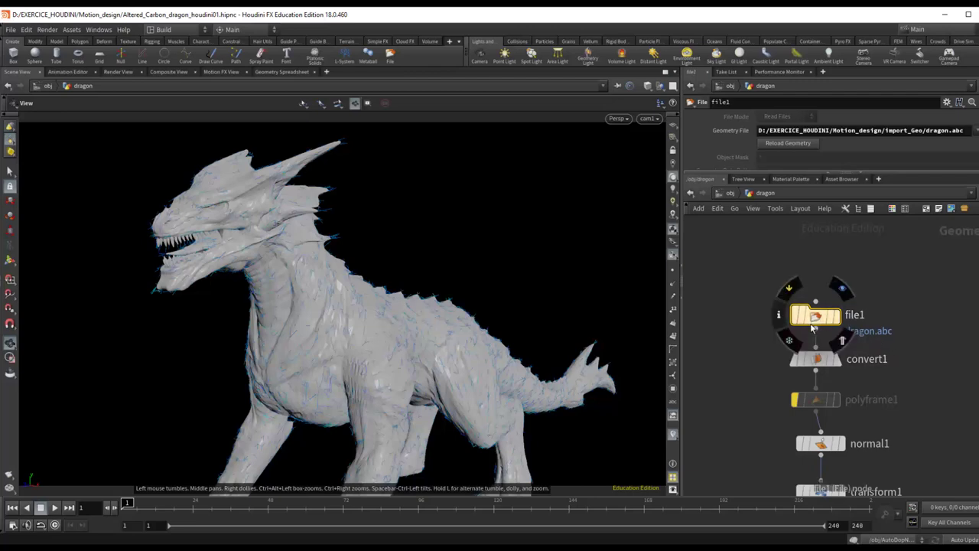
{"action": "left_click_drag", "start_coordinate": [817, 317], "coordinate": [819, 297]}
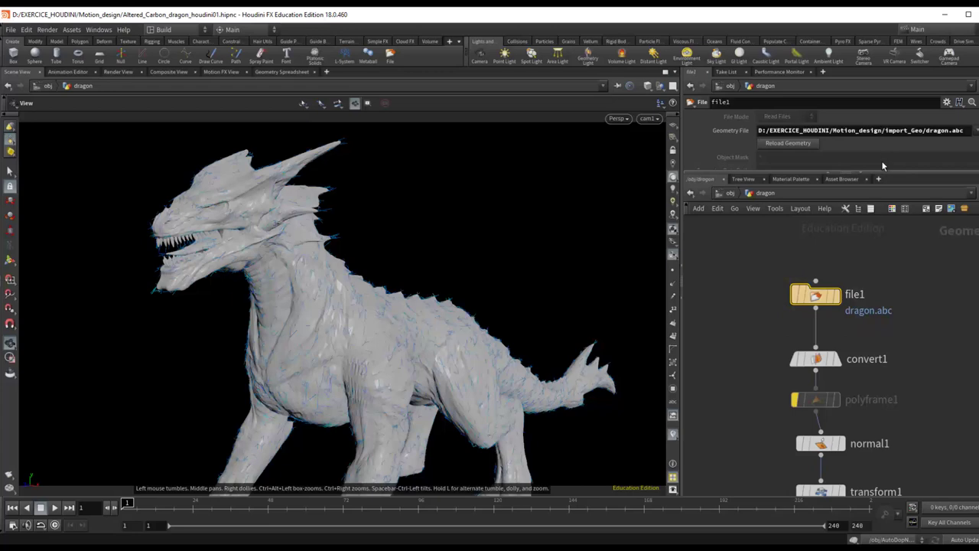
{"action": "left_click_drag", "start_coordinate": [837, 364], "coordinate": [836, 342]}
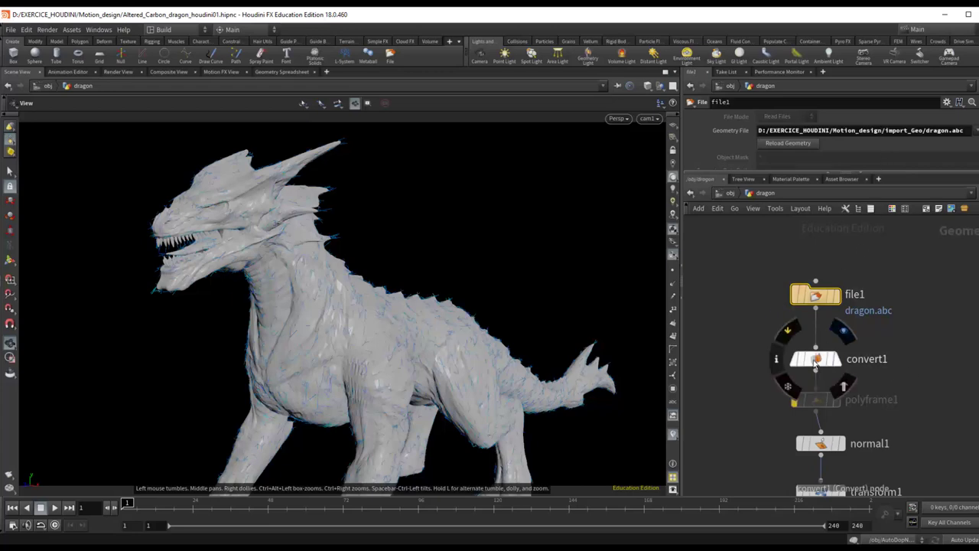
{"action": "left_click", "coordinate": [836, 343]}
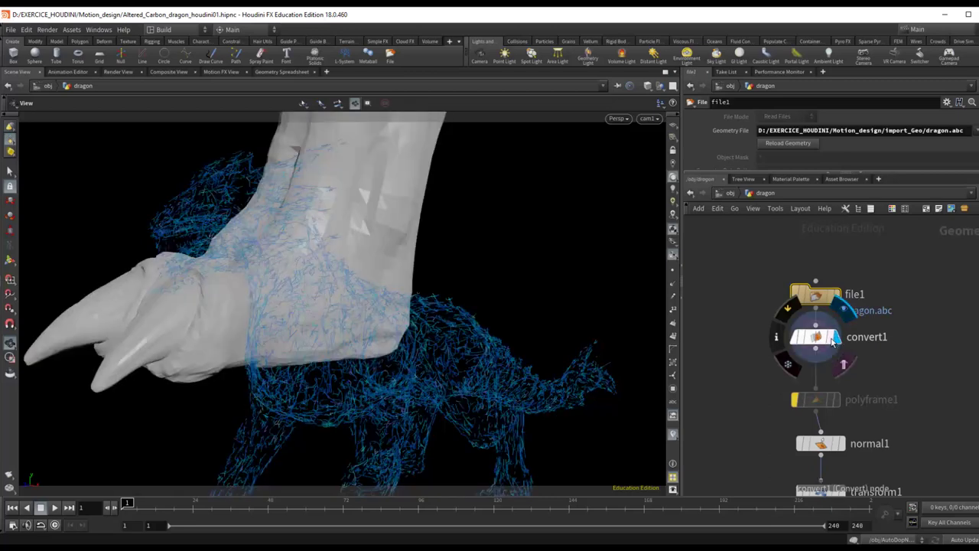
{"action": "left_click", "coordinate": [817, 337]}
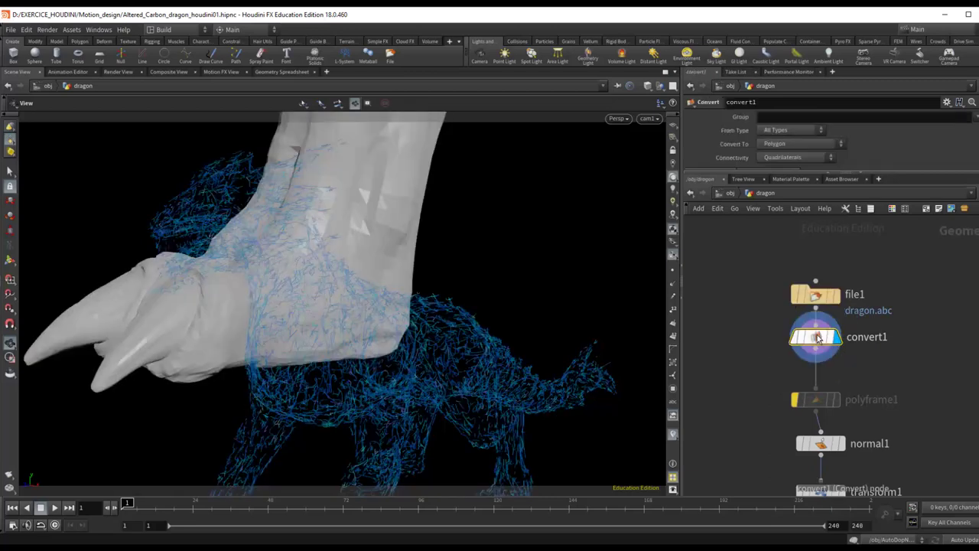
- Inspect normal1's settings and display transform1's output
{"action": "scroll", "coordinate": [500, 306], "scroll_direction": "down", "scroll_amount": 2}
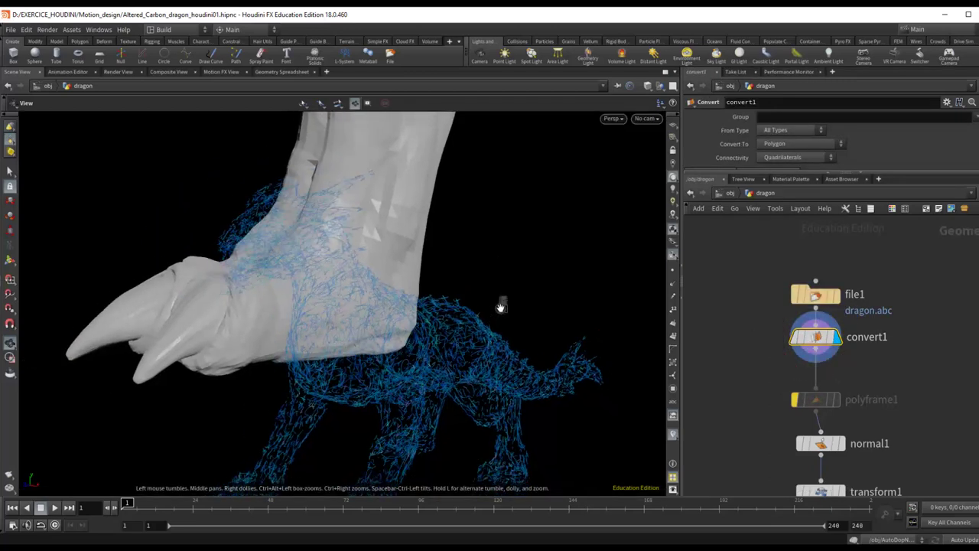
{"action": "scroll", "coordinate": [500, 308], "scroll_direction": "down", "scroll_amount": 2}
{"action": "scroll", "coordinate": [498, 310], "scroll_direction": "down", "scroll_amount": 1}
{"action": "scroll", "coordinate": [512, 305], "scroll_direction": "down", "scroll_amount": 2}
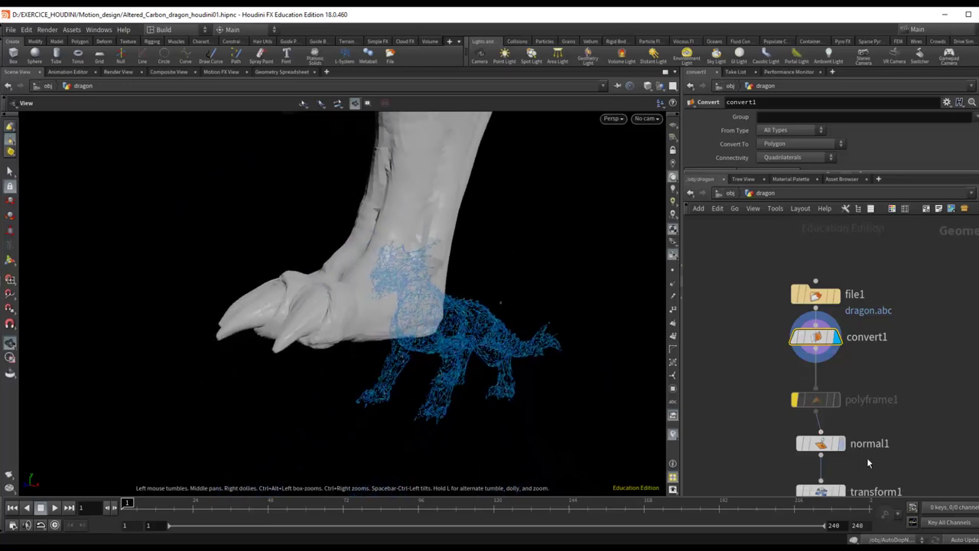
{"action": "middle_click_drag", "start_coordinate": [867, 458], "coordinate": [855, 381]}
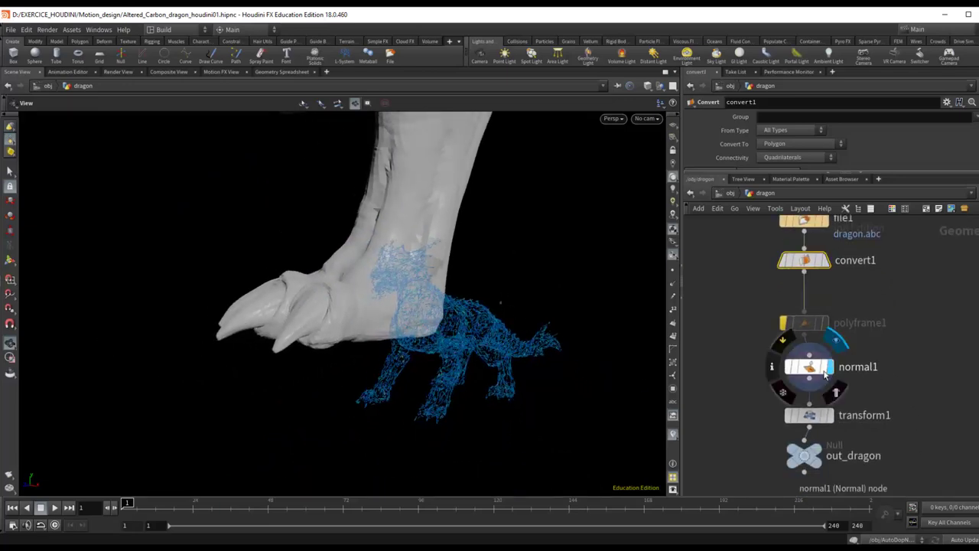
{"action": "left_click", "coordinate": [813, 371]}
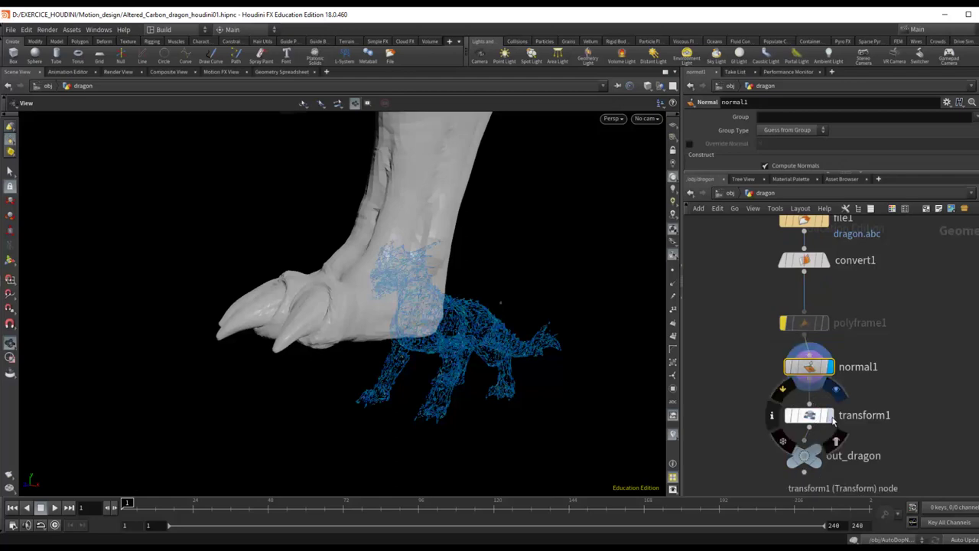
{"action": "left_click", "coordinate": [832, 416]}
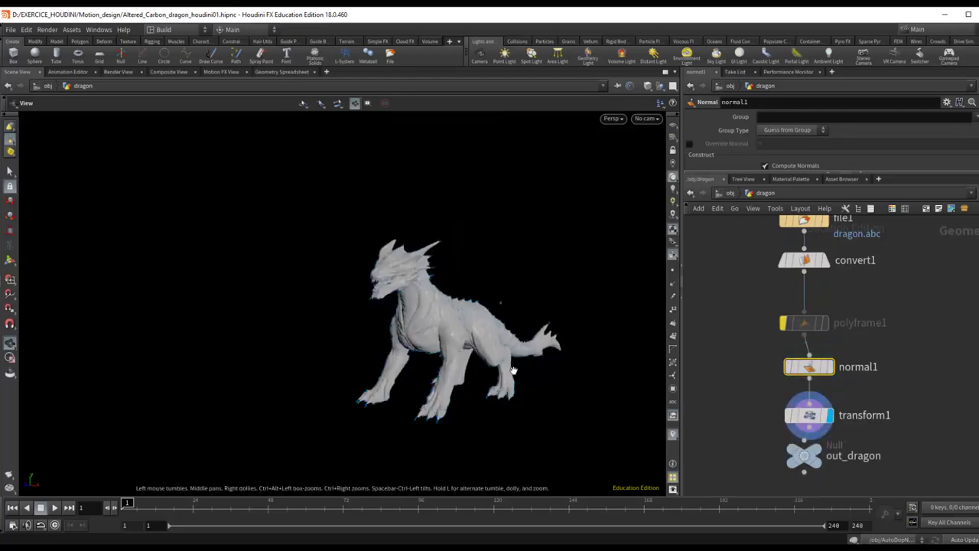
- Set the display flag on out_dragon and return to the object level
{"action": "mouse_move", "coordinate": [513, 370]}
{"action": "left_mouse_down"}
{"action": "mouse_move", "coordinate": [470, 372]}
{"action": "mouse_move", "coordinate": [485, 389]}
{"action": "left_mouse_up"}
{"action": "scroll", "coordinate": [487, 380], "scroll_direction": "up", "scroll_amount": 3}
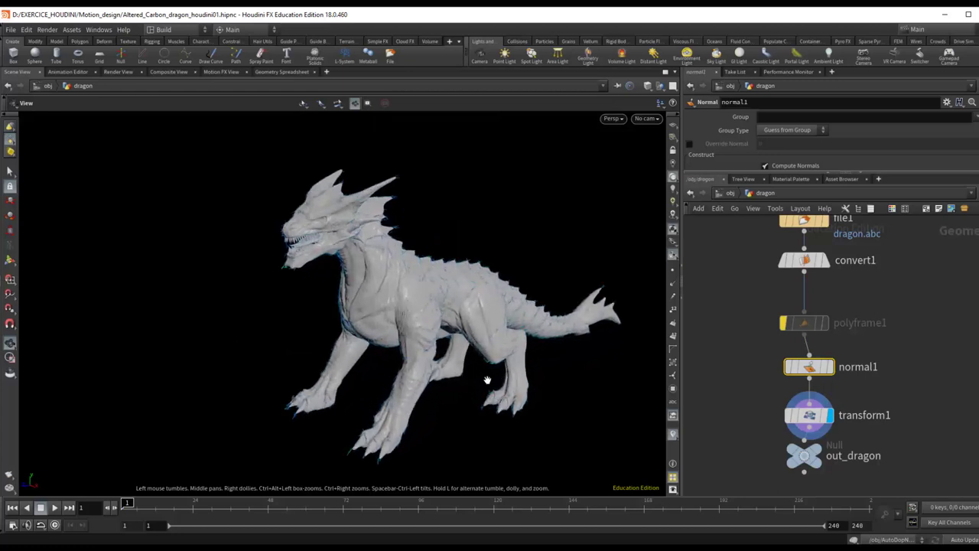
{"action": "middle_click_drag", "start_coordinate": [487, 380], "coordinate": [459, 360]}
{"action": "left_click_drag", "start_coordinate": [814, 461], "coordinate": [820, 468]}
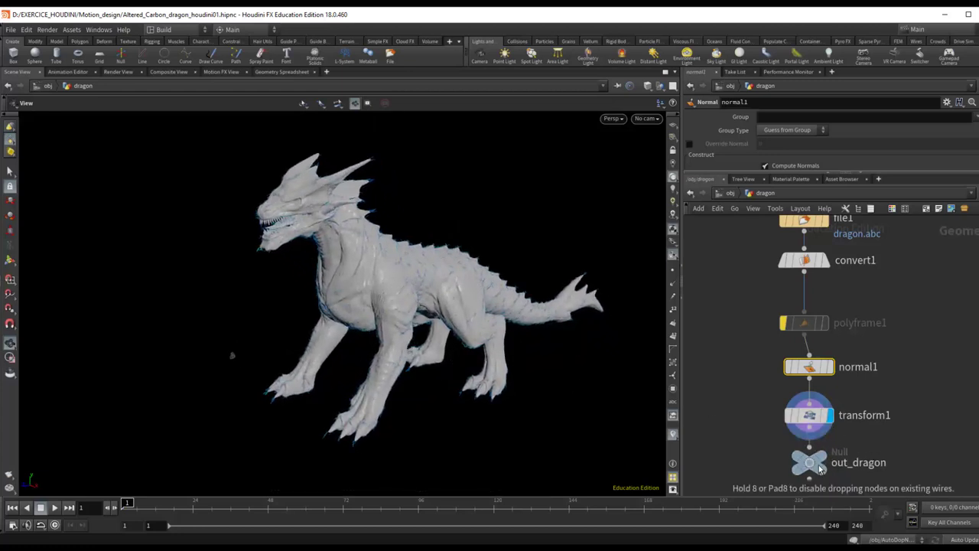
{"action": "left_click", "coordinate": [827, 464]}
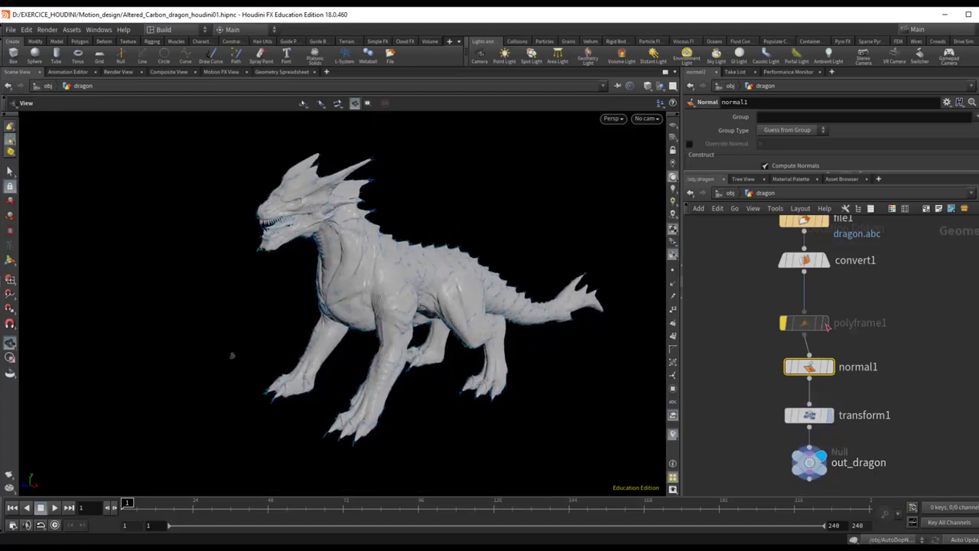
{"action": "left_click", "coordinate": [730, 194]}
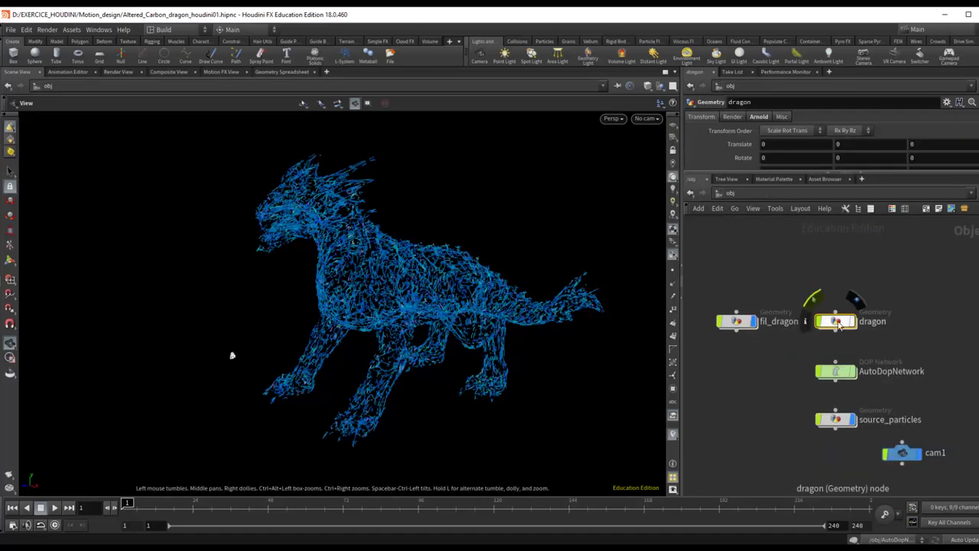
- Move dragon aside and inspect fil_dragon's object_merge1 pulling /obj/dragon/out_dragon
{"action": "left_click_drag", "start_coordinate": [835, 321], "coordinate": [878, 291]}
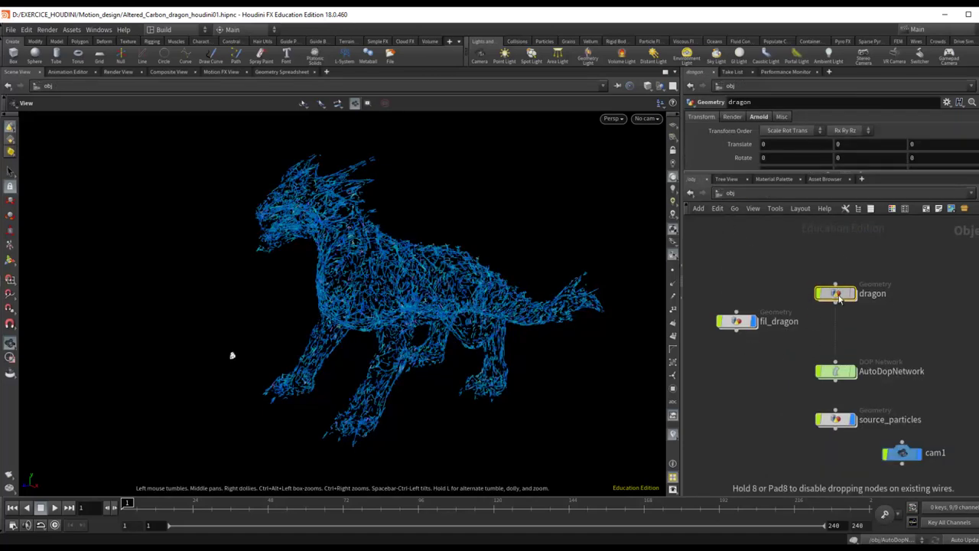
{"action": "left_click", "coordinate": [739, 323]}
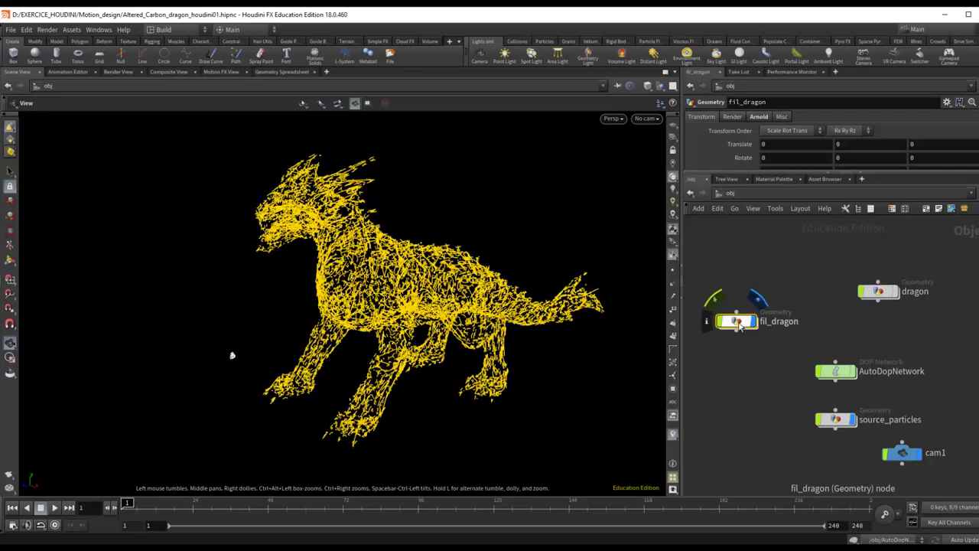
{"action": "double_click", "coordinate": [739, 323]}
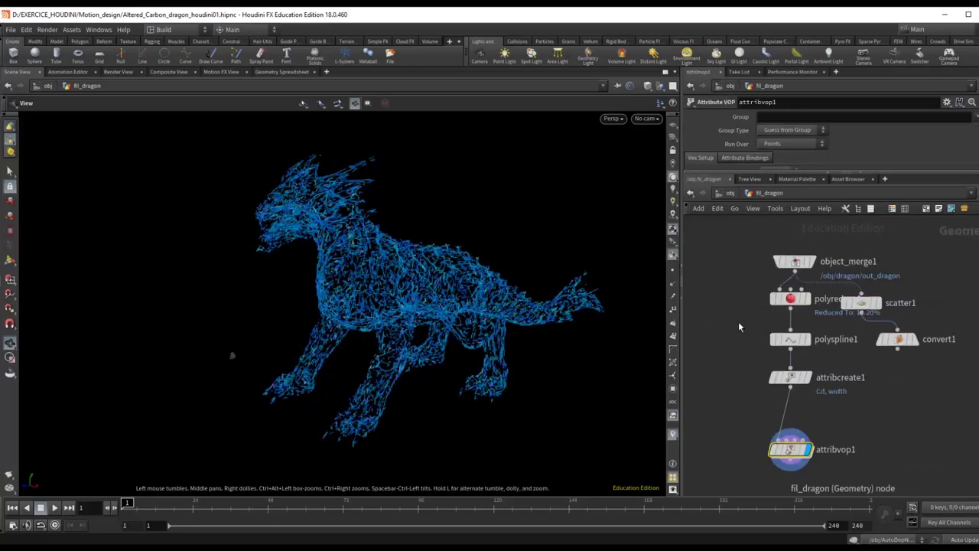
{"action": "left_click_drag", "start_coordinate": [803, 265], "coordinate": [816, 261]}
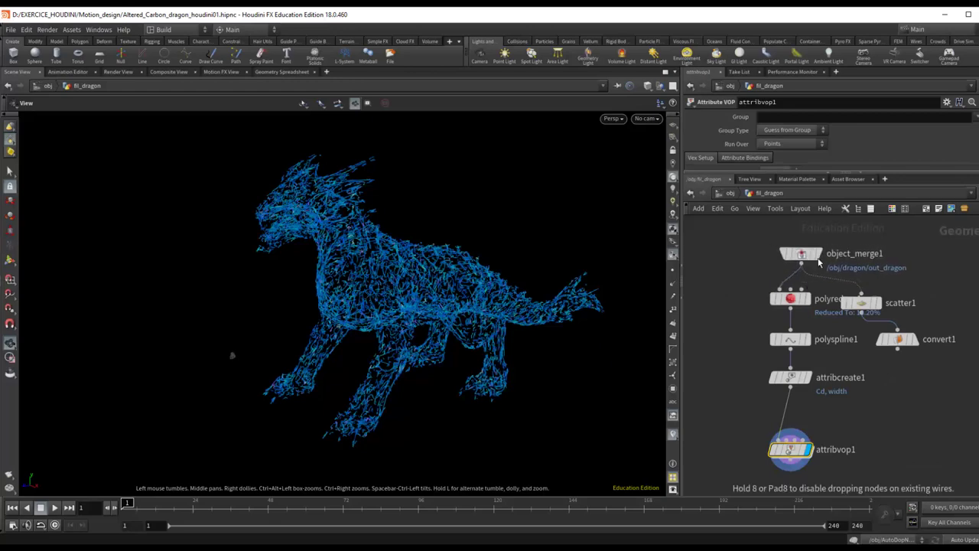
{"action": "left_click", "coordinate": [812, 258]}
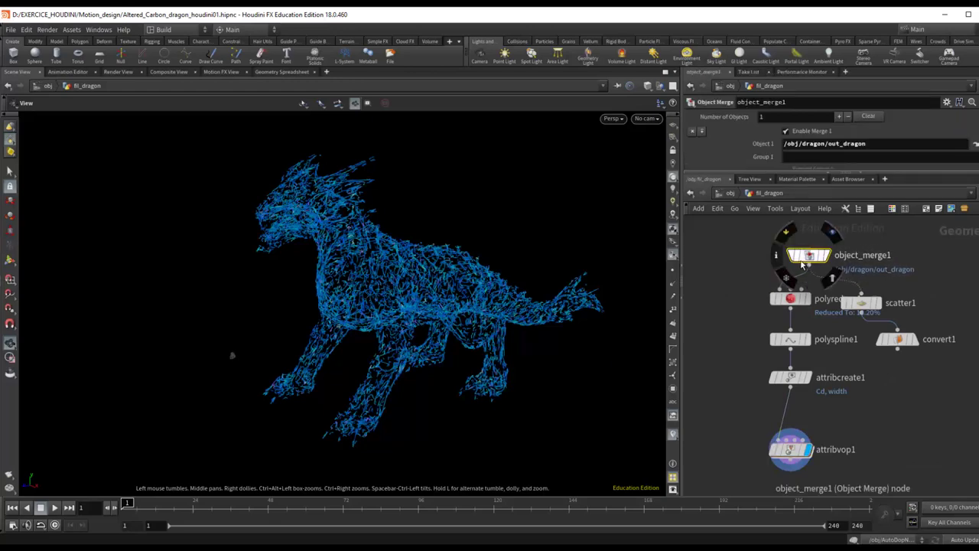
{"action": "scroll", "coordinate": [829, 291], "scroll_direction": "up", "scroll_amount": 3}
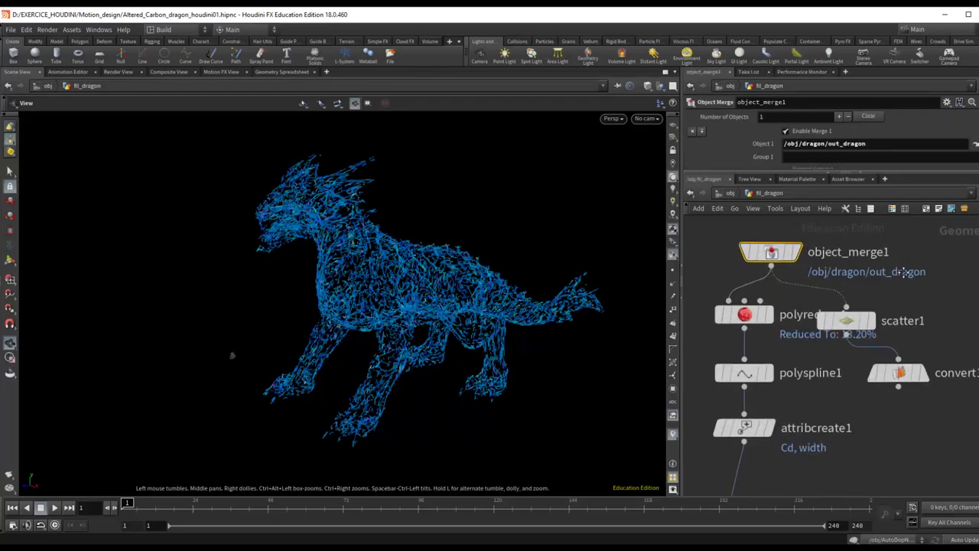
- Place fil_dragon beside dragon, with AutoDopNetwork and source_particles arranged below
{"action": "left_click", "coordinate": [729, 194]}
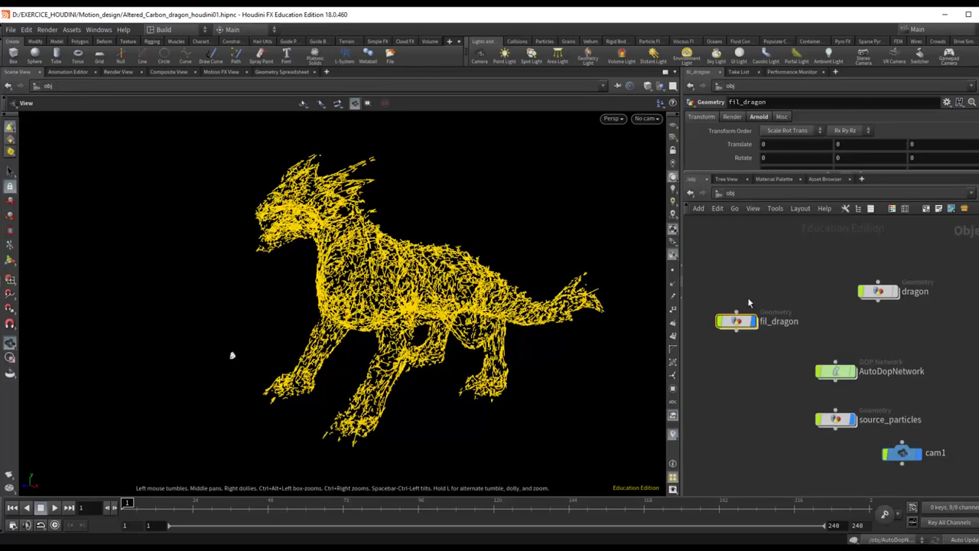
{"action": "left_click_drag", "start_coordinate": [752, 327], "coordinate": [793, 297]}
{"action": "mouse_move", "coordinate": [829, 378]}
{"action": "left_mouse_down"}
{"action": "mouse_move", "coordinate": [894, 350]}
{"action": "mouse_move", "coordinate": [870, 351]}
{"action": "left_mouse_up"}
{"action": "left_click_drag", "start_coordinate": [821, 419], "coordinate": [870, 402]}
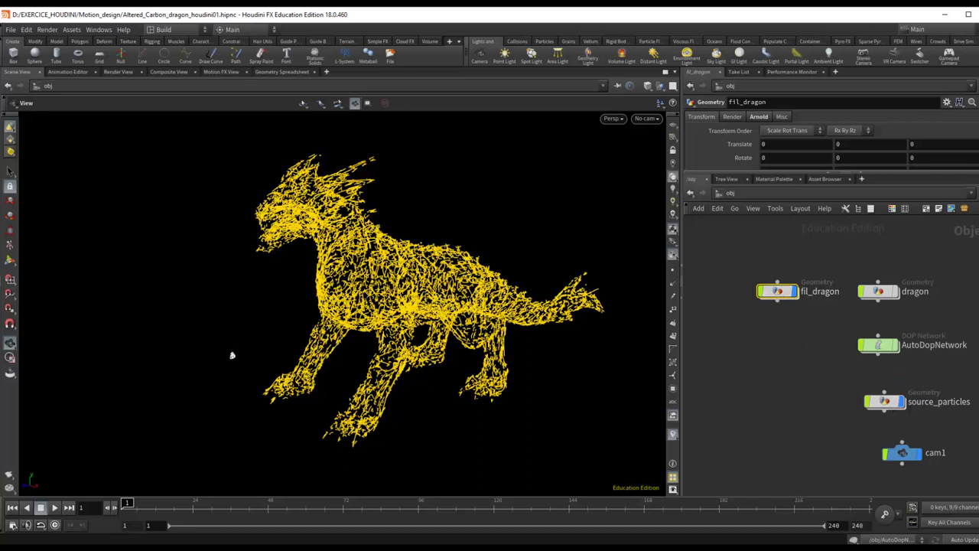
{"action": "left_click", "coordinate": [232, 355]}
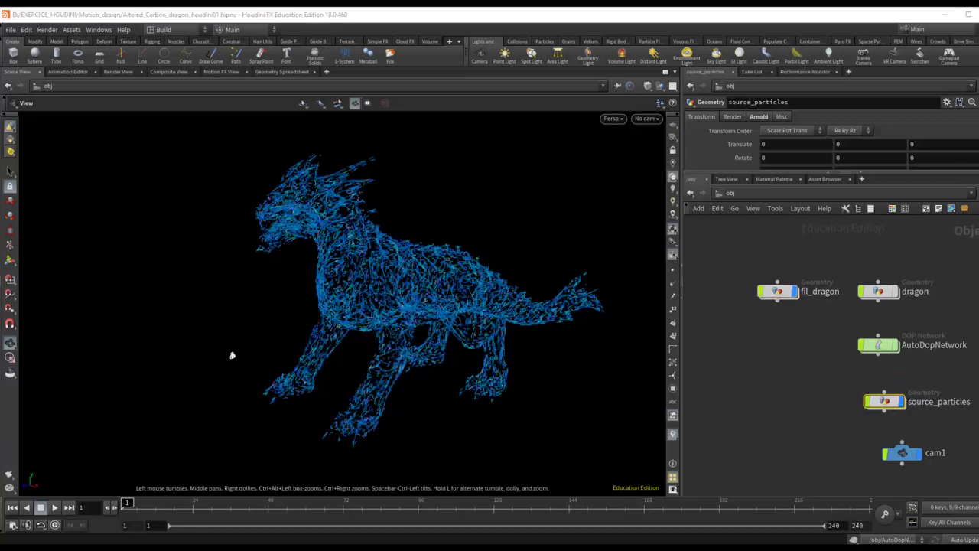
{"action": "left_click", "coordinate": [777, 293]}
- Inside fil_dragon, line up polyreduce1, polyspline1 and attribcreate1 under object_merge1, auto-laying out with L
{"action": "double_click", "coordinate": [776, 291]}
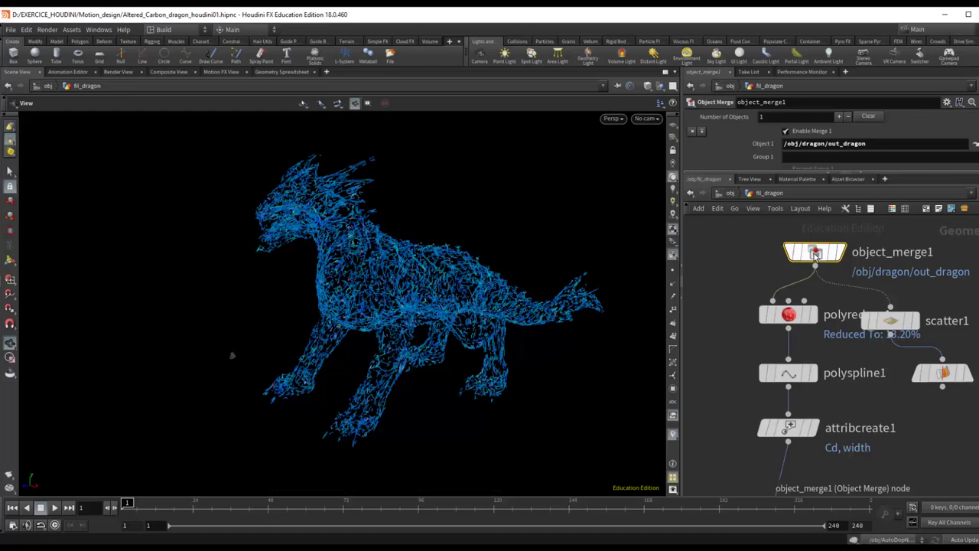
{"action": "middle_click_drag", "start_coordinate": [774, 266], "coordinate": [765, 271]}
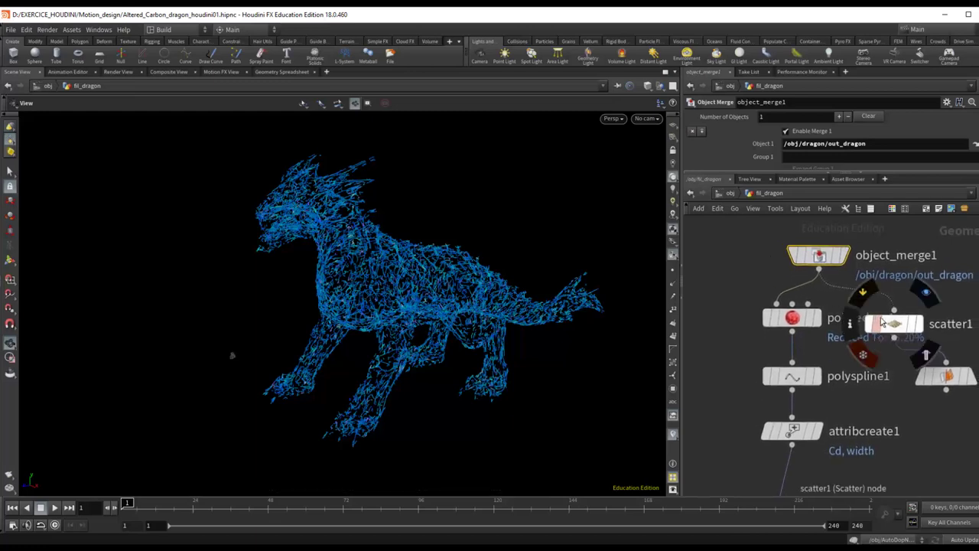
{"action": "left_click_drag", "start_coordinate": [867, 317], "coordinate": [885, 311]}
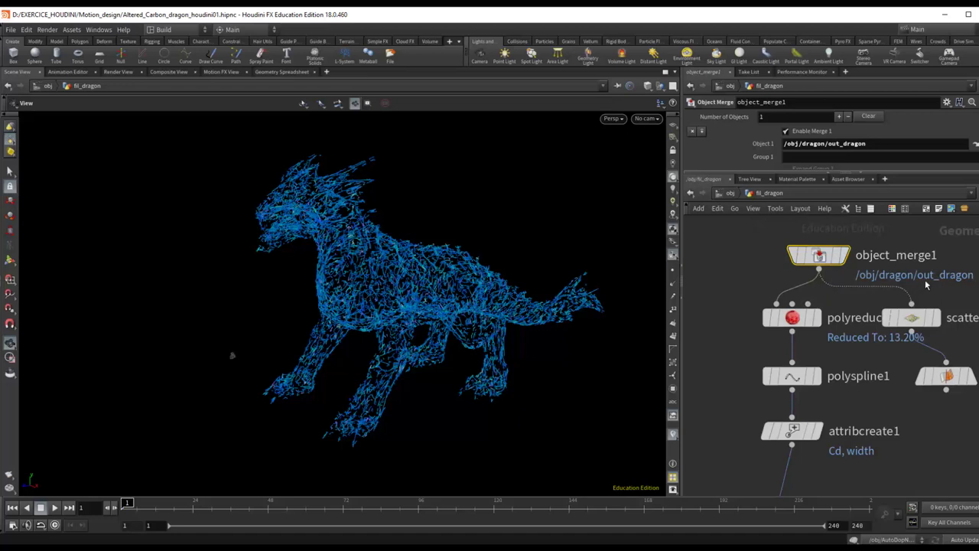
{"action": "left_click_drag", "start_coordinate": [810, 317], "coordinate": [774, 308]}
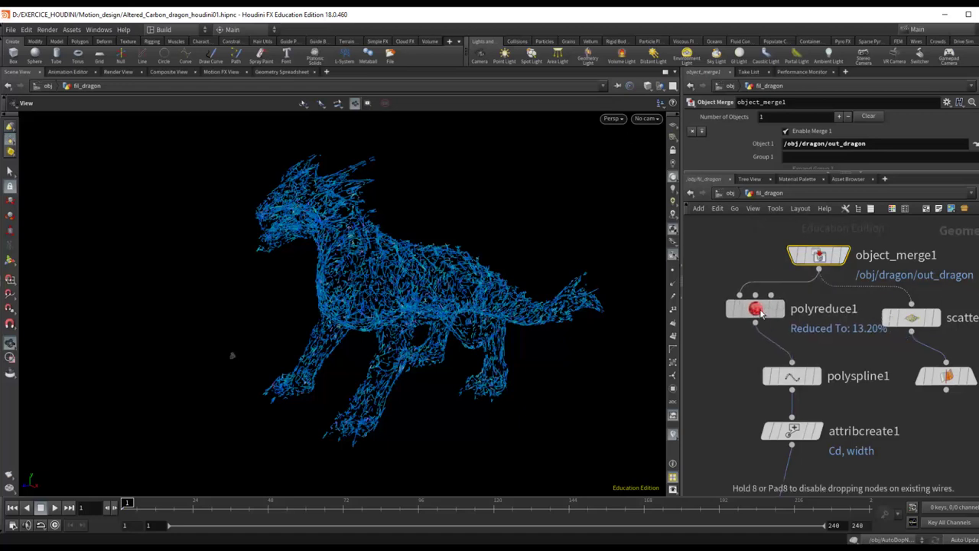
{"action": "scroll", "coordinate": [795, 398], "scroll_direction": "down", "scroll_amount": 3}
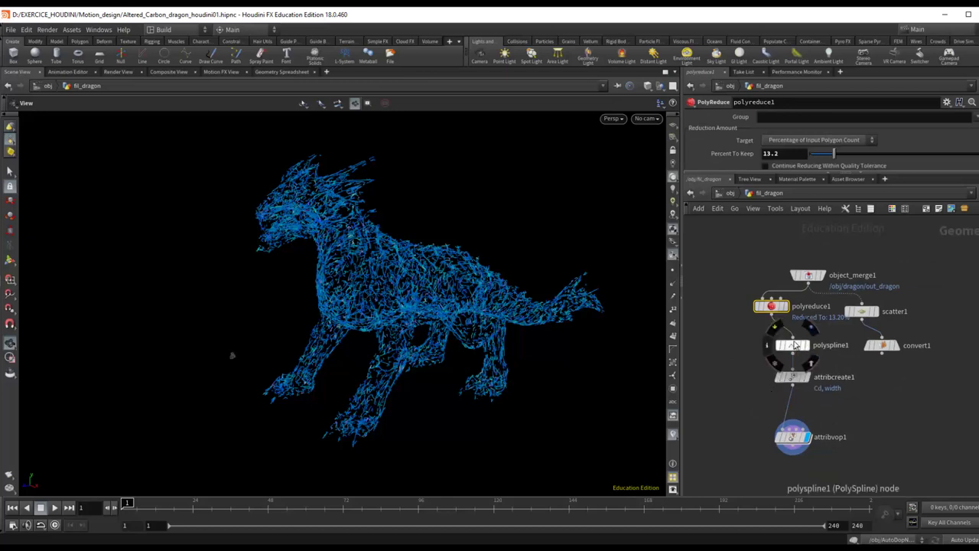
{"action": "left_click_drag", "start_coordinate": [792, 345], "coordinate": [771, 335]}
{"action": "left_click_drag", "start_coordinate": [792, 377], "coordinate": [772, 360]}
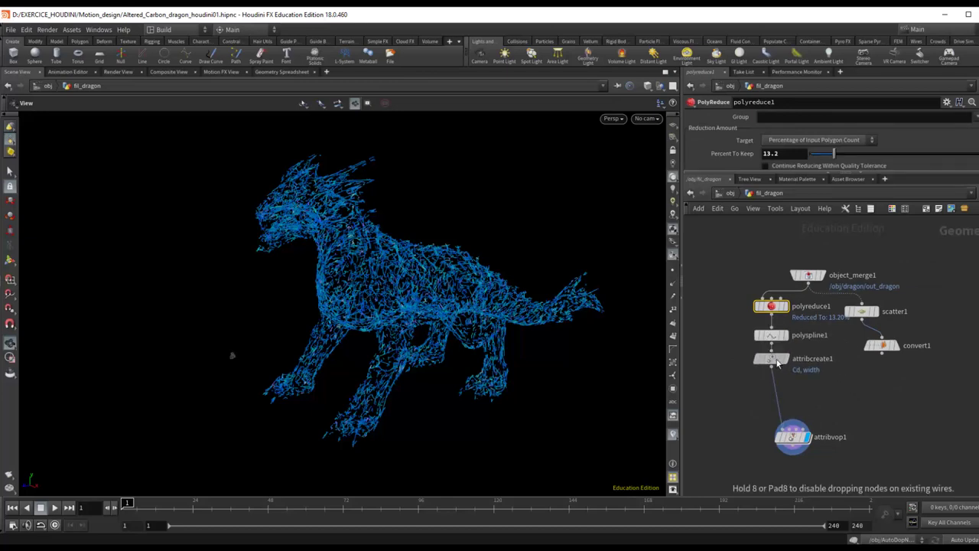
{"action": "key", "text": "l"}
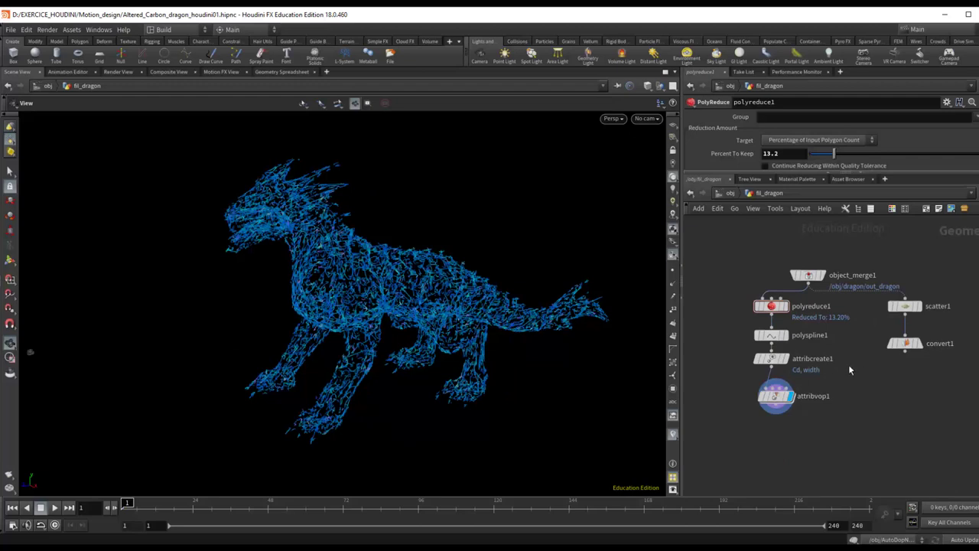
{"action": "scroll", "coordinate": [848, 364], "scroll_direction": "up", "scroll_amount": 2}
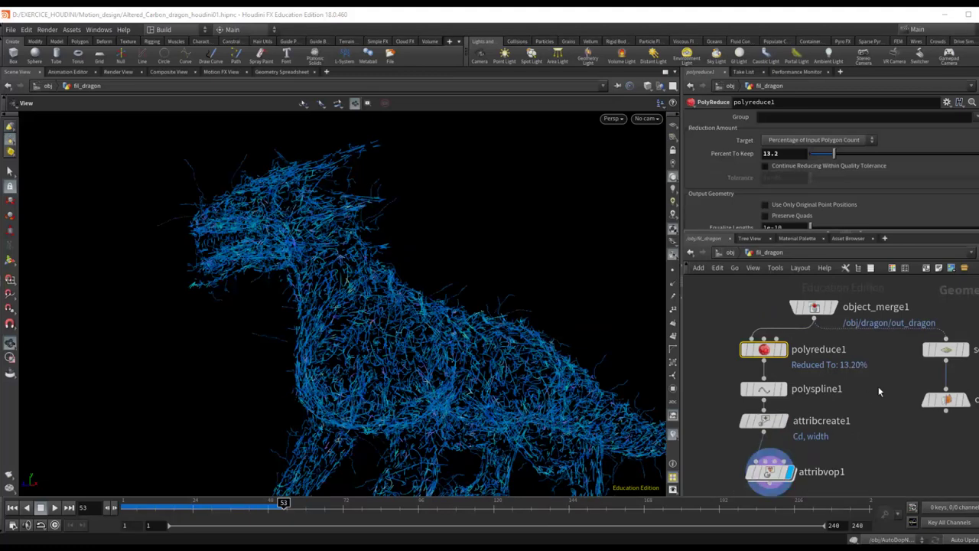
- Compare the convert1 and attribvop1 outputs in the viewport
{"action": "middle_click_drag", "start_coordinate": [801, 334], "coordinate": [826, 327]}
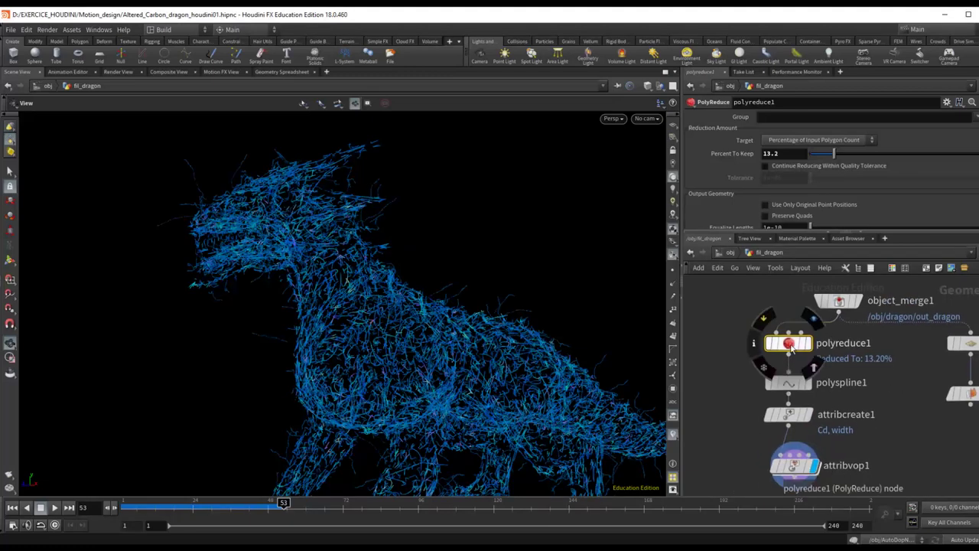
{"action": "middle_click_drag", "start_coordinate": [913, 402], "coordinate": [873, 414]}
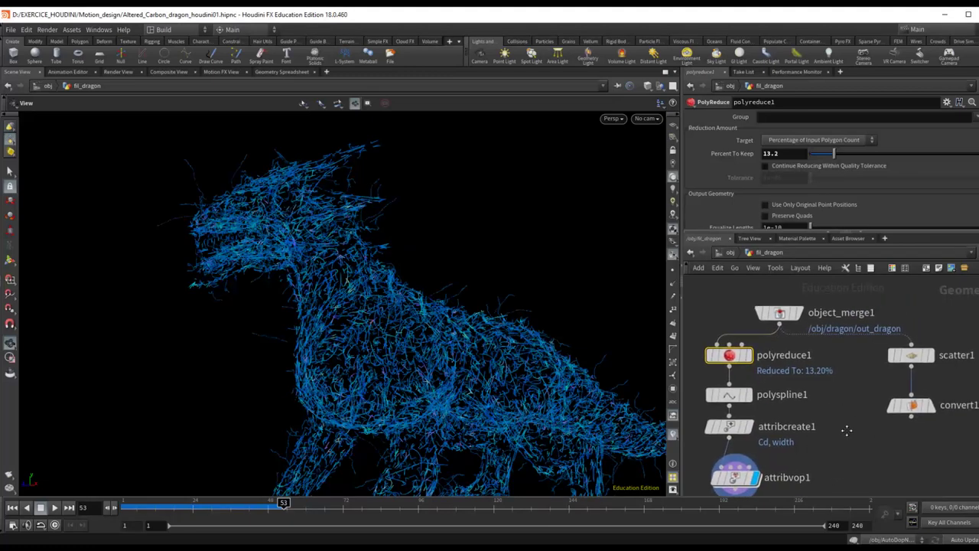
{"action": "left_click", "coordinate": [950, 410]}
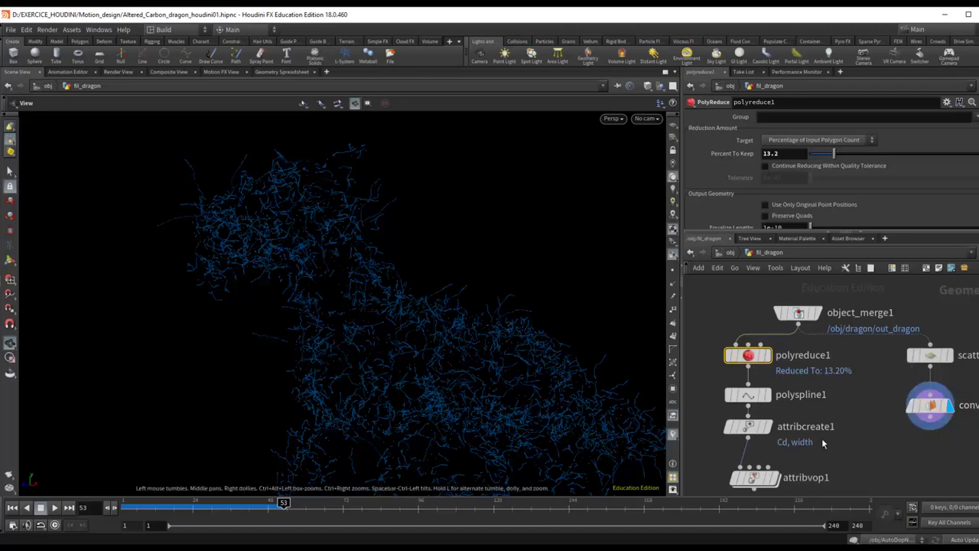
{"action": "middle_click_drag", "start_coordinate": [823, 443], "coordinate": [837, 378]}
{"action": "left_click", "coordinate": [790, 413]}
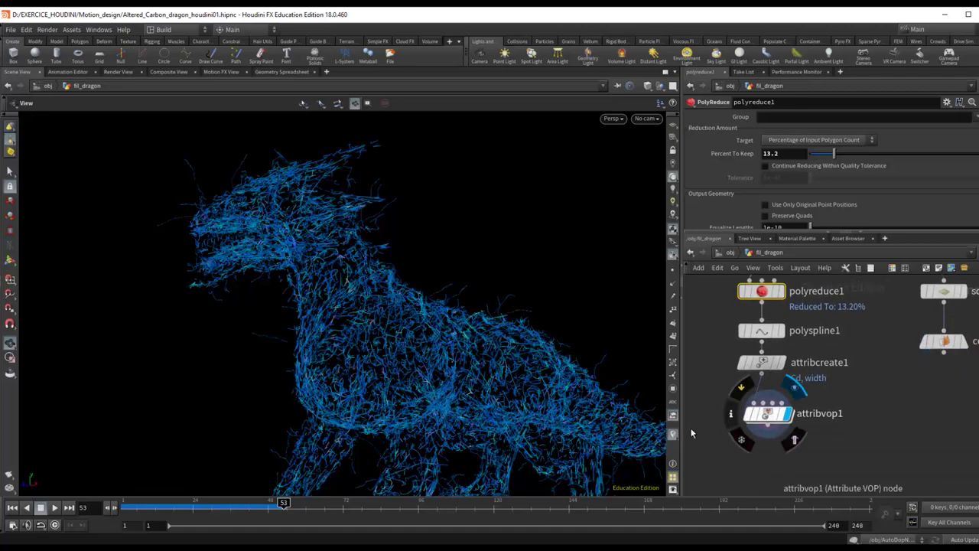
{"action": "middle_click_drag", "start_coordinate": [841, 321], "coordinate": [842, 385]}
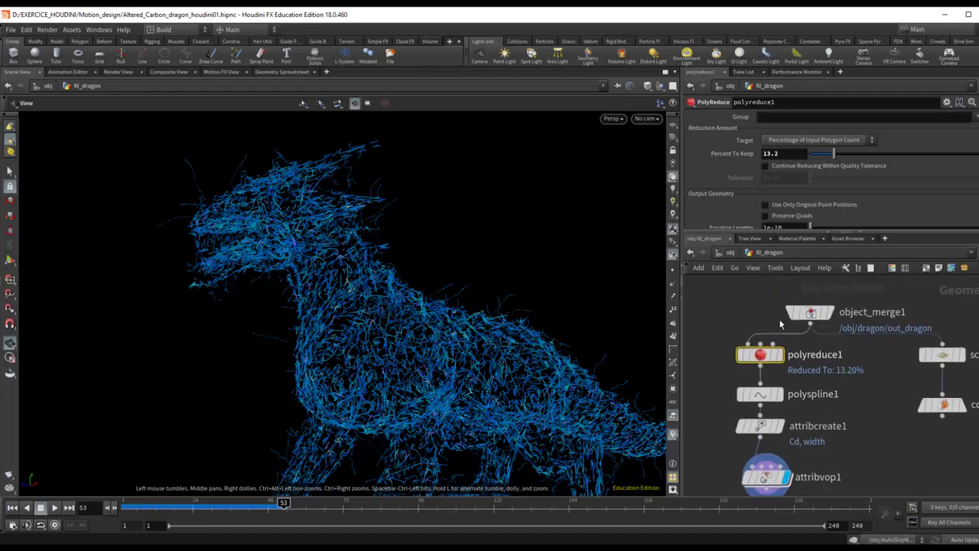
- Re-enter fil_dragon, display polyreduce1's reduced dragon, then polyspline1's spline curves
{"action": "left_click", "coordinate": [727, 253]}
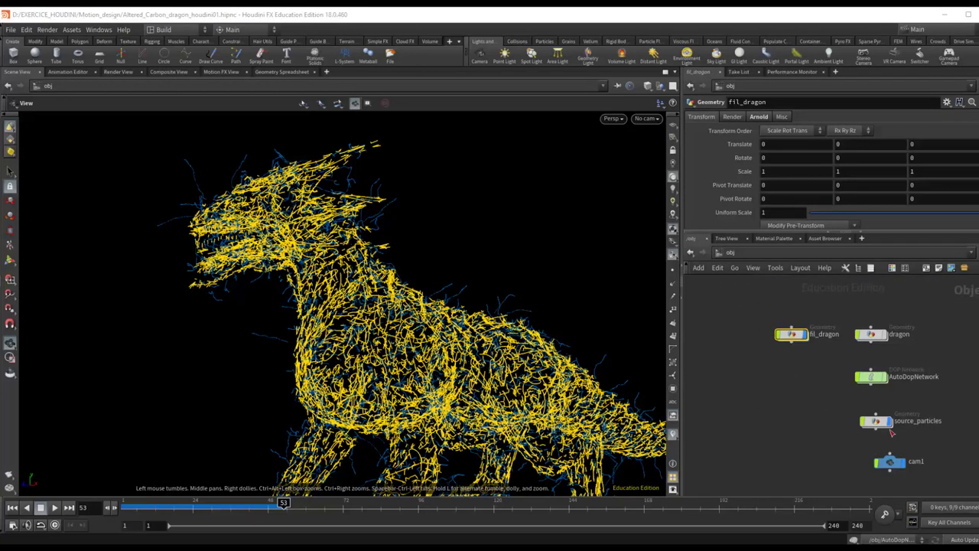
{"action": "double_click", "coordinate": [792, 334]}
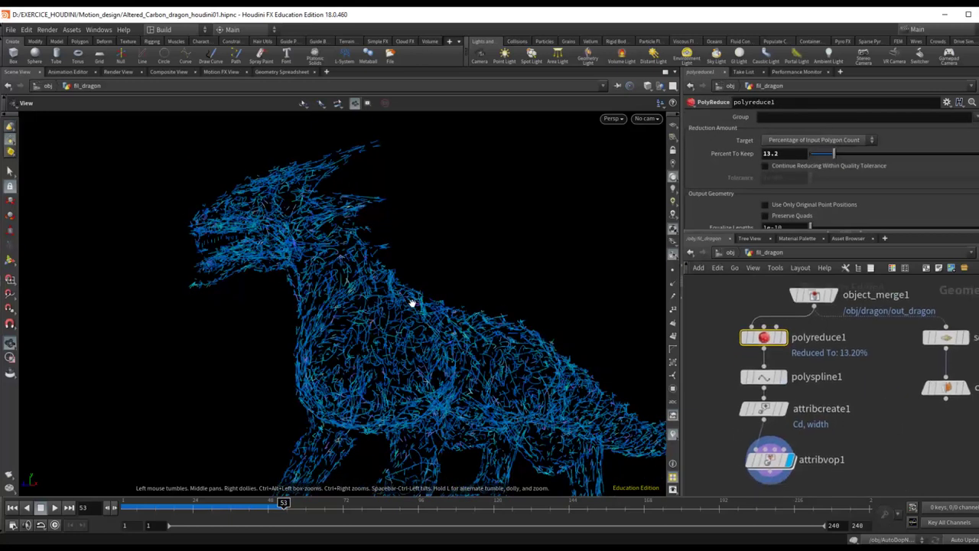
{"action": "left_click_drag", "start_coordinate": [390, 357], "coordinate": [380, 355]}
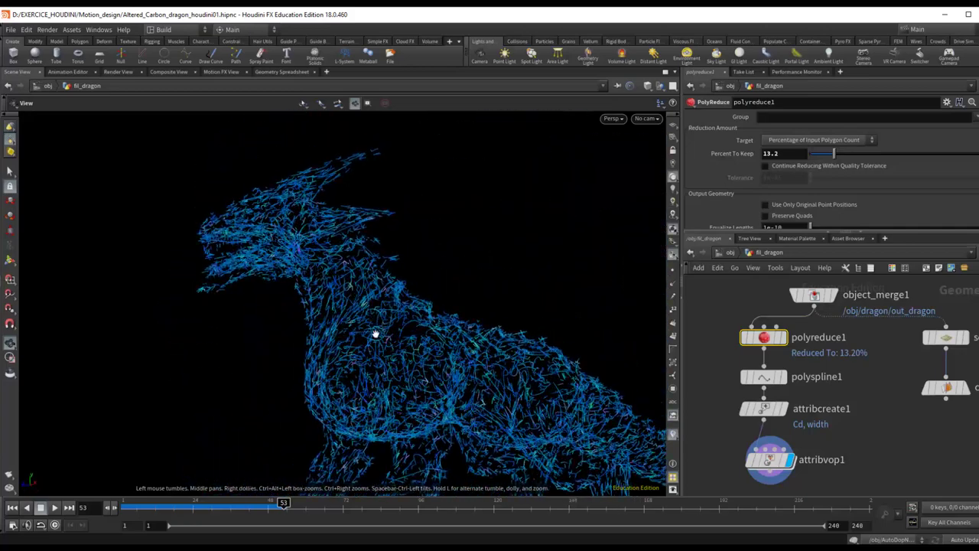
{"action": "mouse_move", "coordinate": [498, 400]}
{"action": "left_mouse_down"}
{"action": "mouse_move", "coordinate": [455, 334]}
{"action": "mouse_move", "coordinate": [463, 355]}
{"action": "left_mouse_up"}
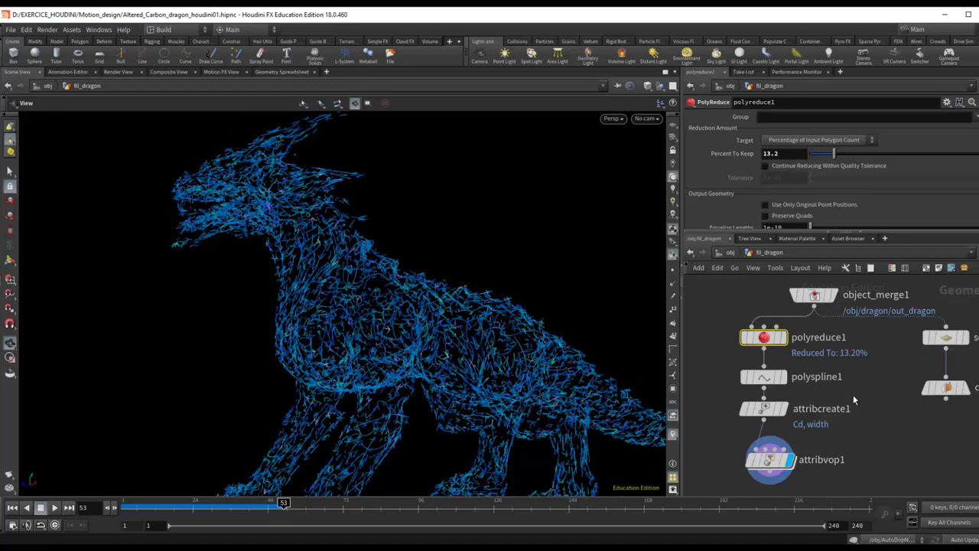
{"action": "scroll", "coordinate": [859, 397], "scroll_direction": "up", "scroll_amount": 1}
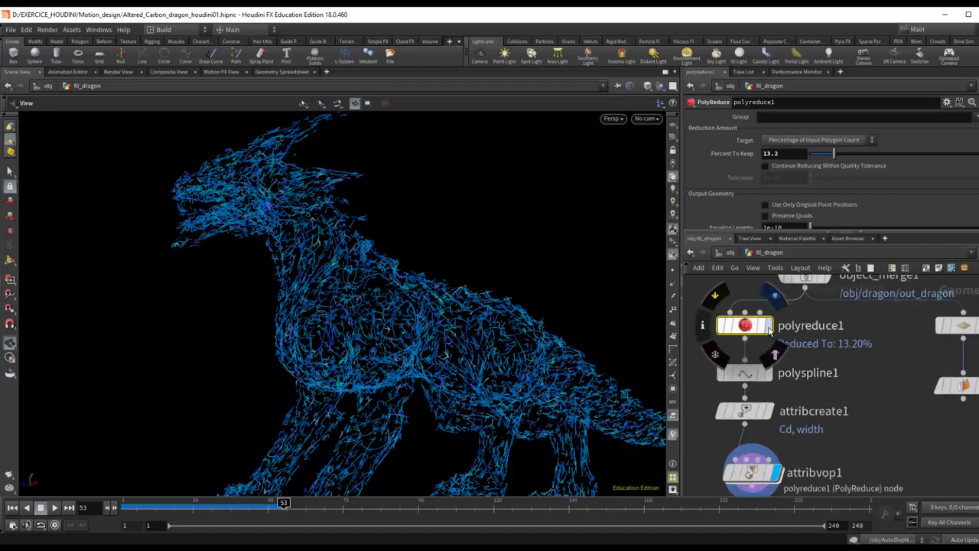
{"action": "left_click", "coordinate": [769, 326]}
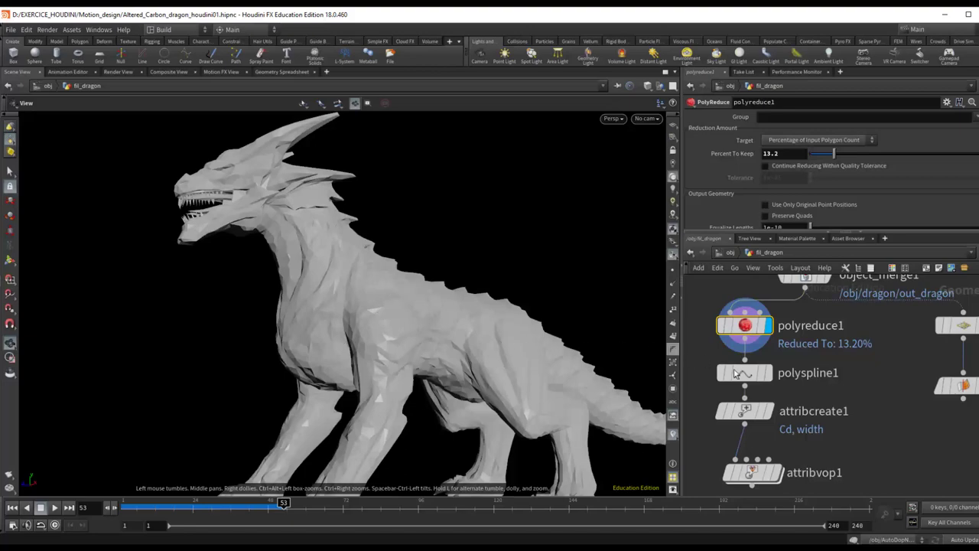
{"action": "left_click", "coordinate": [769, 373]}
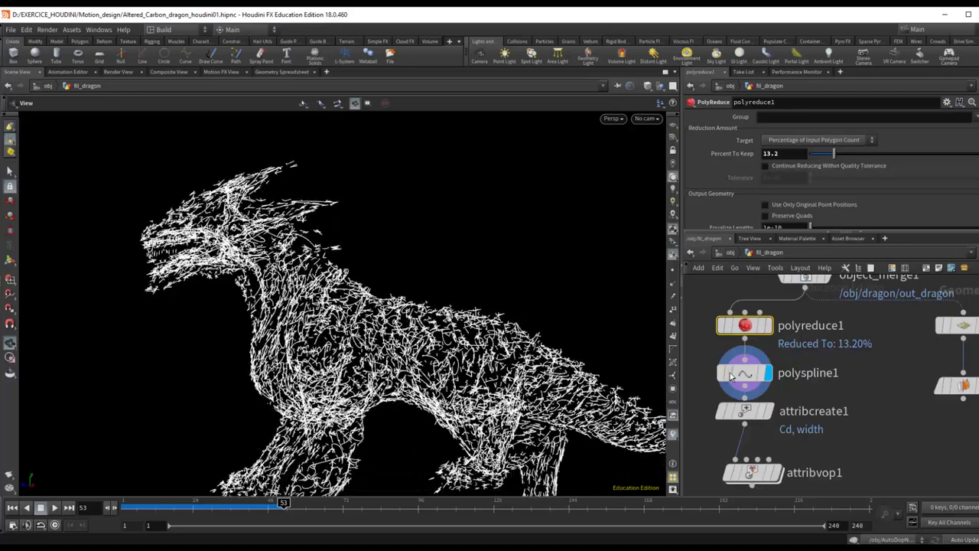
- Try lower First and Last CV Count values on polyspline1, leaving them at 5 and 1
{"action": "left_click", "coordinate": [732, 374]}
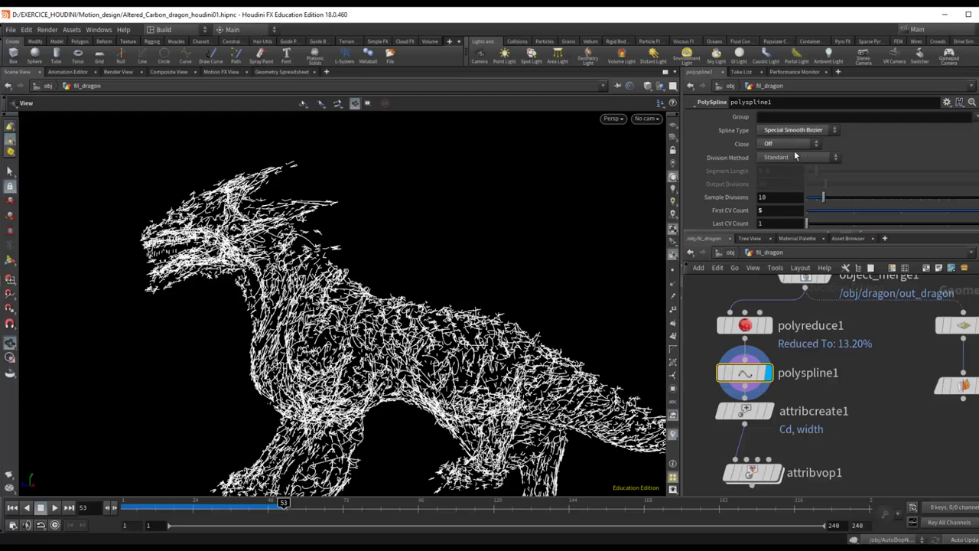
{"action": "scroll", "coordinate": [781, 165], "scroll_direction": "down", "scroll_amount": 1}
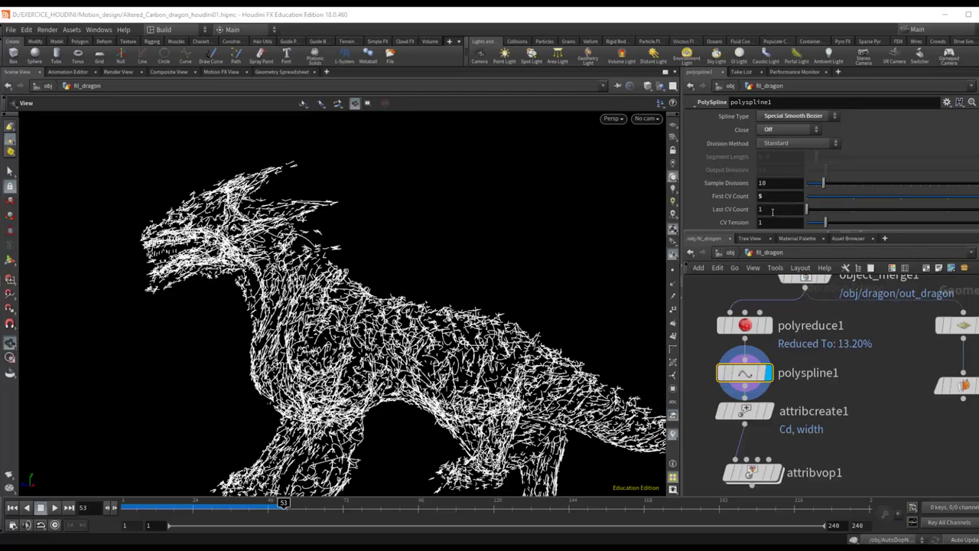
{"action": "mouse_move", "coordinate": [399, 328]}
{"action": "left_mouse_down"}
{"action": "mouse_move", "coordinate": [316, 228]}
{"action": "mouse_move", "coordinate": [291, 162]}
{"action": "mouse_move", "coordinate": [329, 250]}
{"action": "left_mouse_up"}
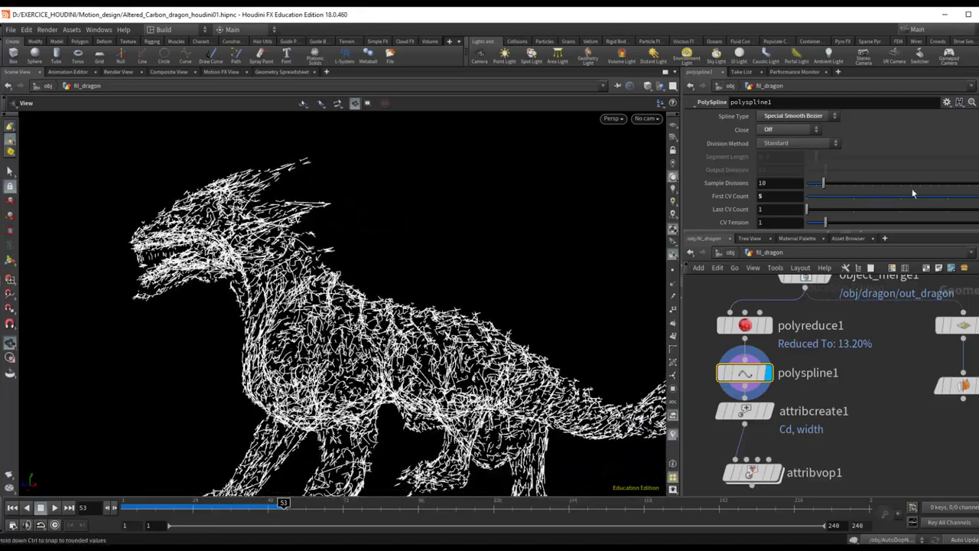
{"action": "left_click_drag", "start_coordinate": [941, 197], "coordinate": [819, 203]}
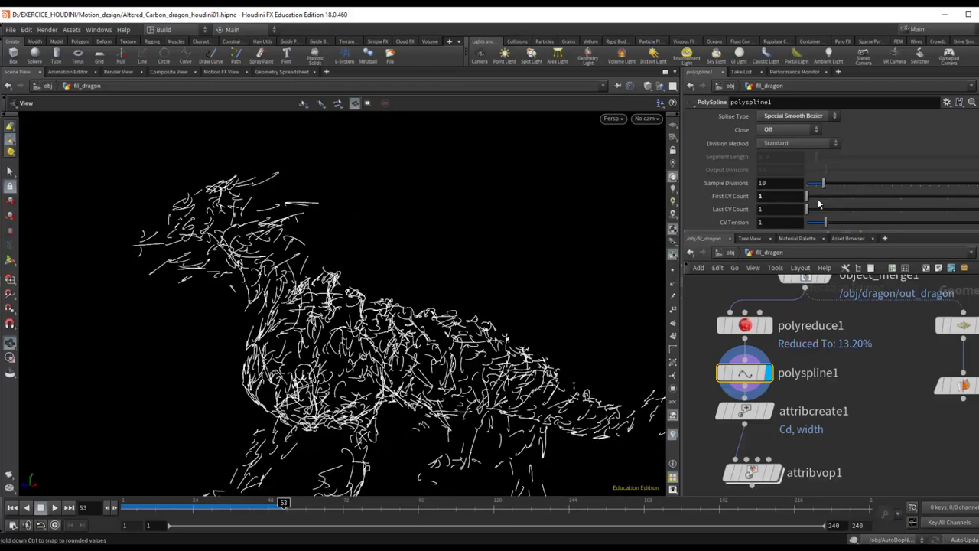
{"action": "left_click_drag", "start_coordinate": [818, 199], "coordinate": [962, 198]}
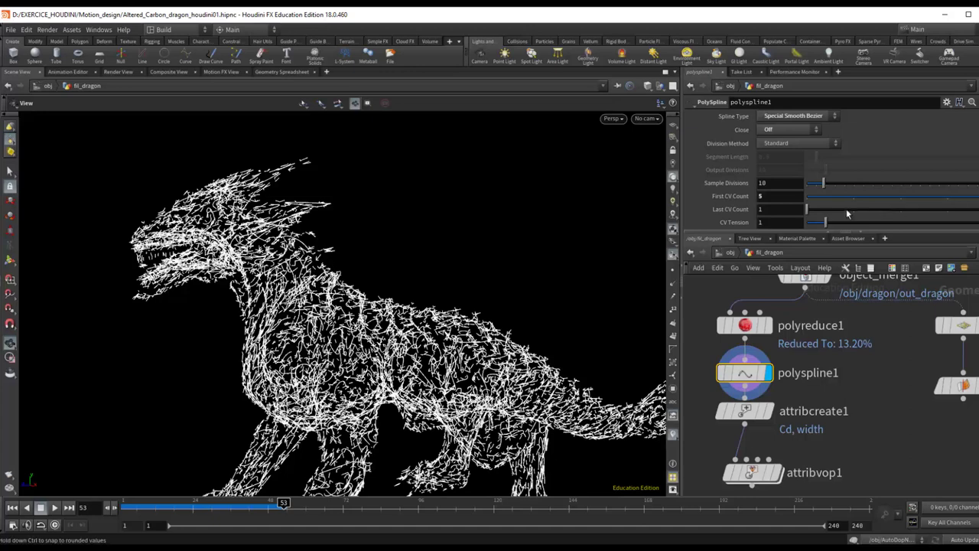
{"action": "mouse_move", "coordinate": [838, 215]}
{"action": "left_mouse_down"}
{"action": "mouse_move", "coordinate": [917, 215]}
{"action": "mouse_move", "coordinate": [813, 215]}
{"action": "left_mouse_up"}
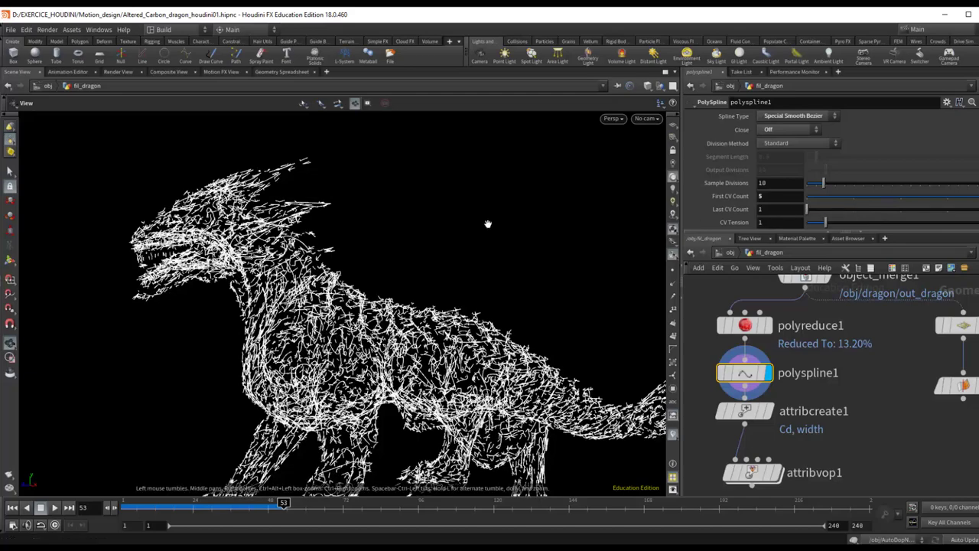
{"action": "mouse_move", "coordinate": [415, 299]}
{"action": "left_mouse_down"}
{"action": "mouse_move", "coordinate": [176, 387]}
{"action": "mouse_move", "coordinate": [303, 162]}
{"action": "mouse_move", "coordinate": [409, 306]}
{"action": "mouse_move", "coordinate": [563, 265]}
{"action": "left_mouse_up"}
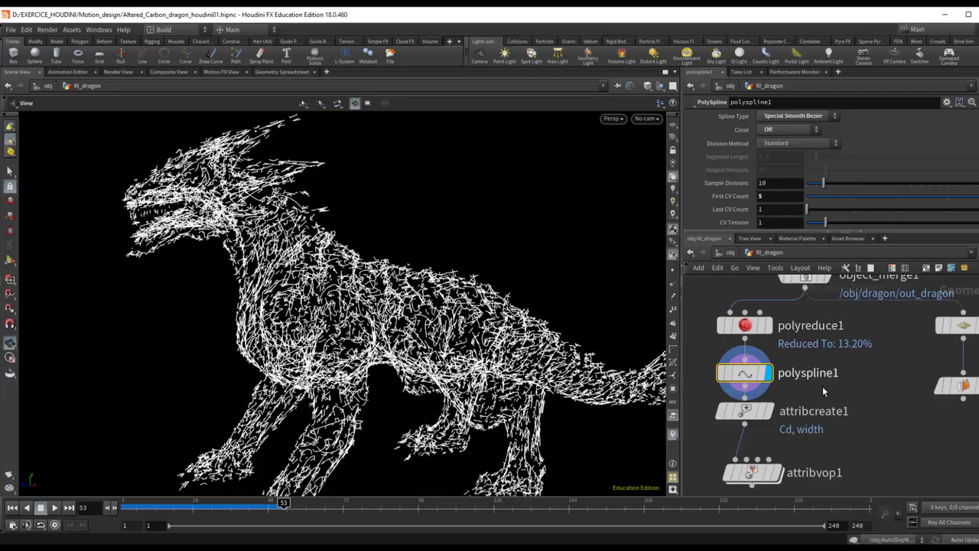
- Check attribcreate1's Cd (0.1, 0.4, 0.7) and width, then display attribvop1 for blue strands
{"action": "left_click", "coordinate": [747, 417]}
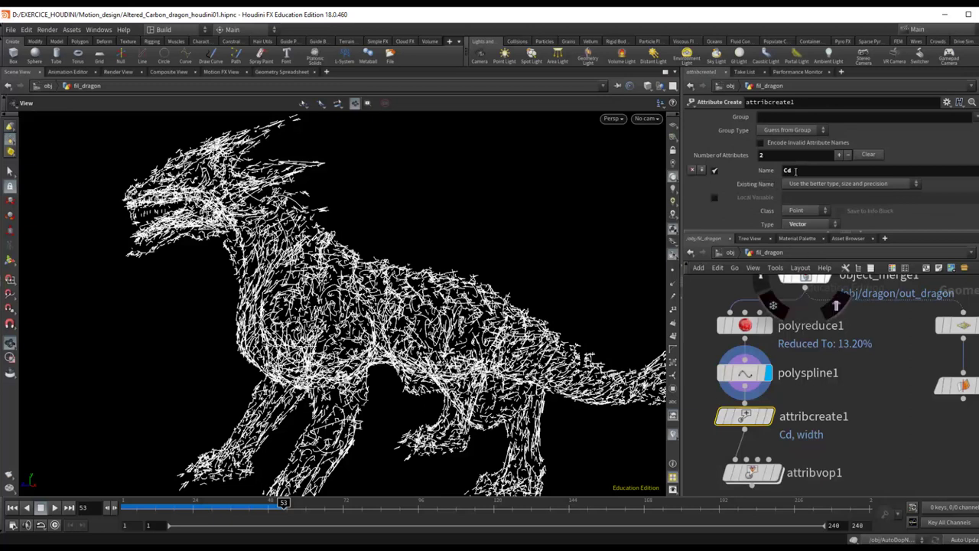
{"action": "scroll", "coordinate": [817, 199], "scroll_direction": "down", "scroll_amount": 1}
{"action": "scroll", "coordinate": [817, 199], "scroll_direction": "down", "scroll_amount": 2}
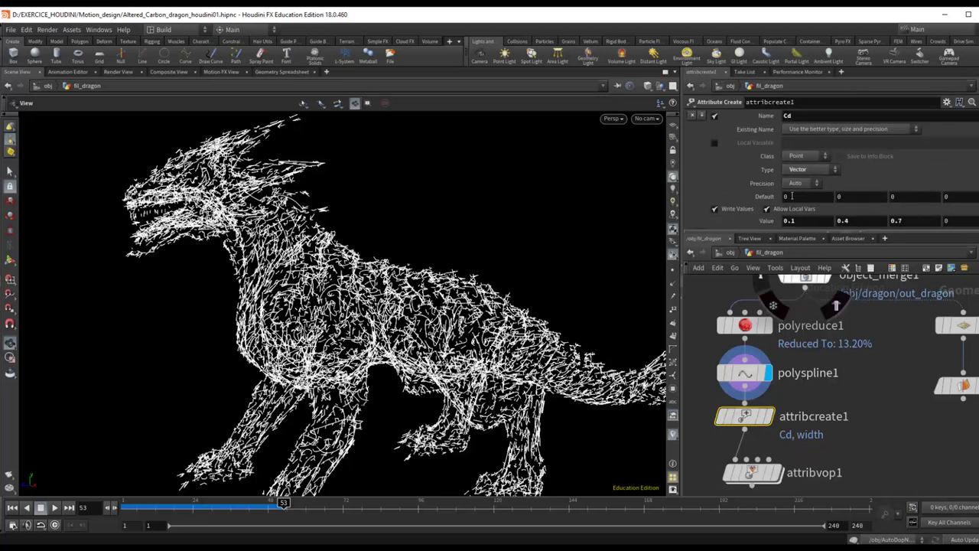
{"action": "scroll", "coordinate": [791, 195], "scroll_direction": "down", "scroll_amount": 1}
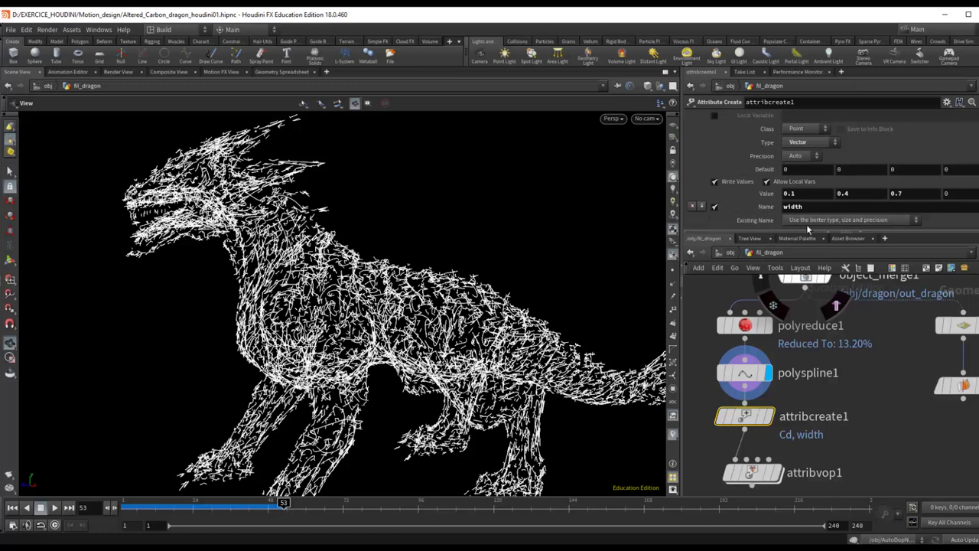
{"action": "scroll", "coordinate": [824, 213], "scroll_direction": "down", "scroll_amount": 2}
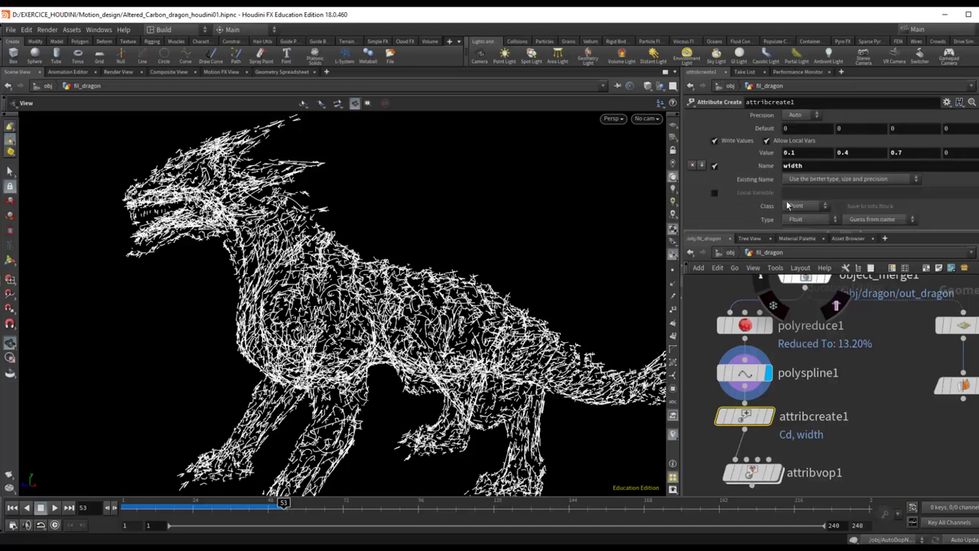
{"action": "scroll", "coordinate": [787, 205], "scroll_direction": "up", "scroll_amount": 1}
{"action": "scroll", "coordinate": [780, 201], "scroll_direction": "up", "scroll_amount": 1}
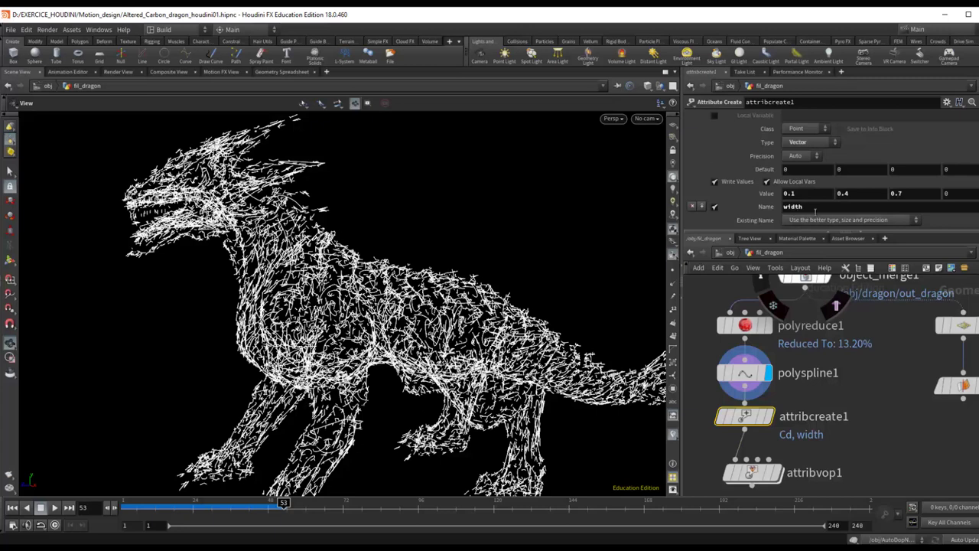
{"action": "mouse_move", "coordinate": [751, 473]}
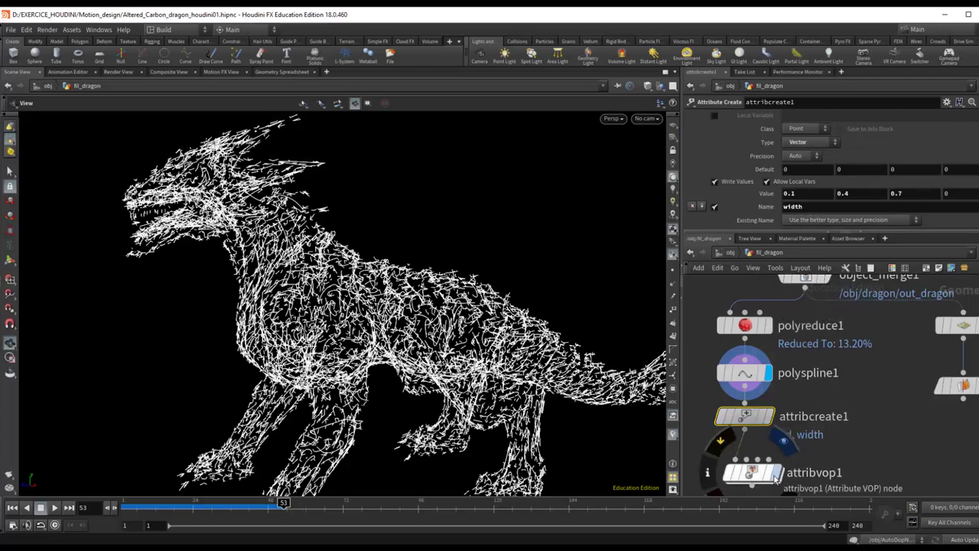
{"action": "left_click", "coordinate": [776, 476]}
- Inside attribvop1, inspect the turbnoise1, const1, add2 and output globals nodes
{"action": "left_click", "coordinate": [752, 473]}
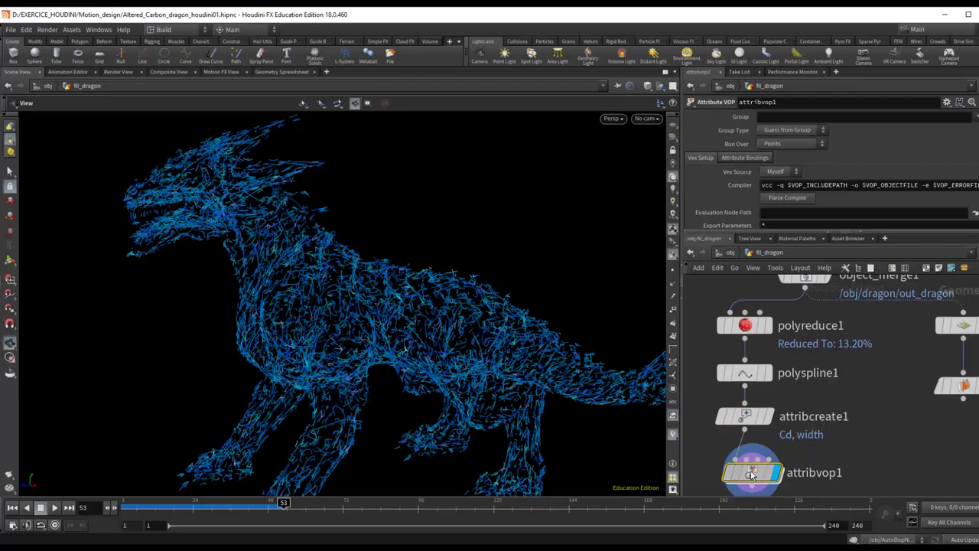
{"action": "double_click", "coordinate": [751, 470]}
{"action": "scroll", "coordinate": [767, 405], "scroll_direction": "up", "scroll_amount": 2}
{"action": "scroll", "coordinate": [803, 394], "scroll_direction": "up", "scroll_amount": 2}
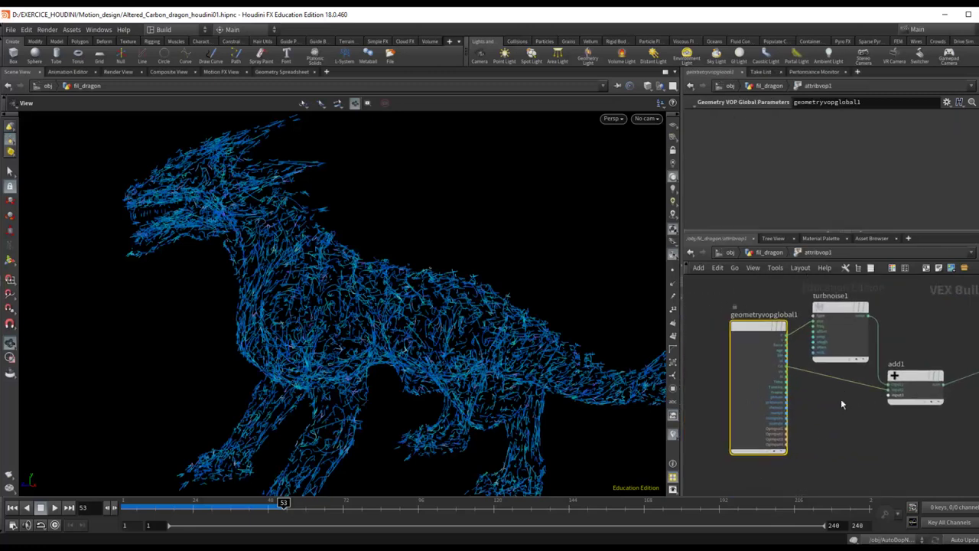
{"action": "scroll", "coordinate": [838, 396], "scroll_direction": "up", "scroll_amount": 2}
{"action": "scroll", "coordinate": [810, 417], "scroll_direction": "up", "scroll_amount": 2}
{"action": "middle_click_drag", "start_coordinate": [795, 438], "coordinate": [760, 372]}
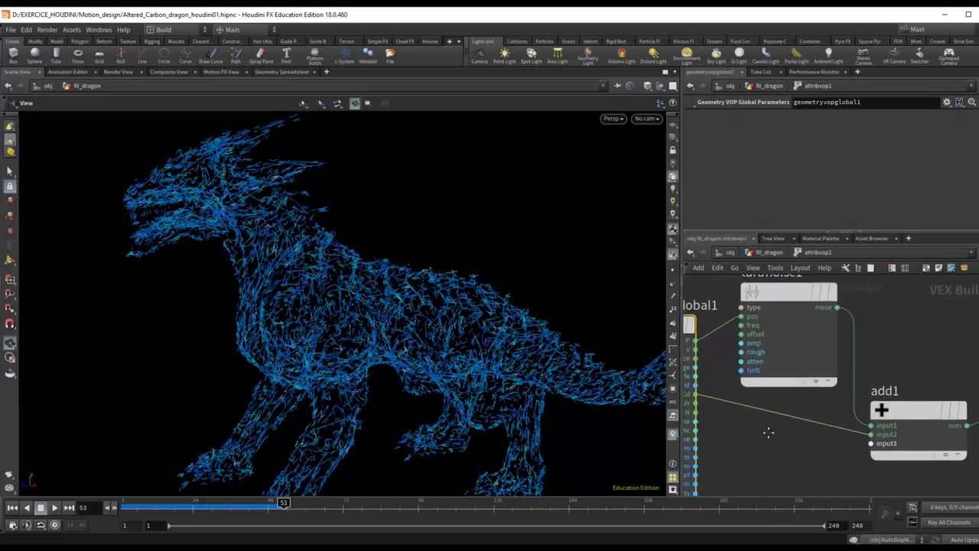
{"action": "middle_click_drag", "start_coordinate": [769, 433], "coordinate": [788, 476]}
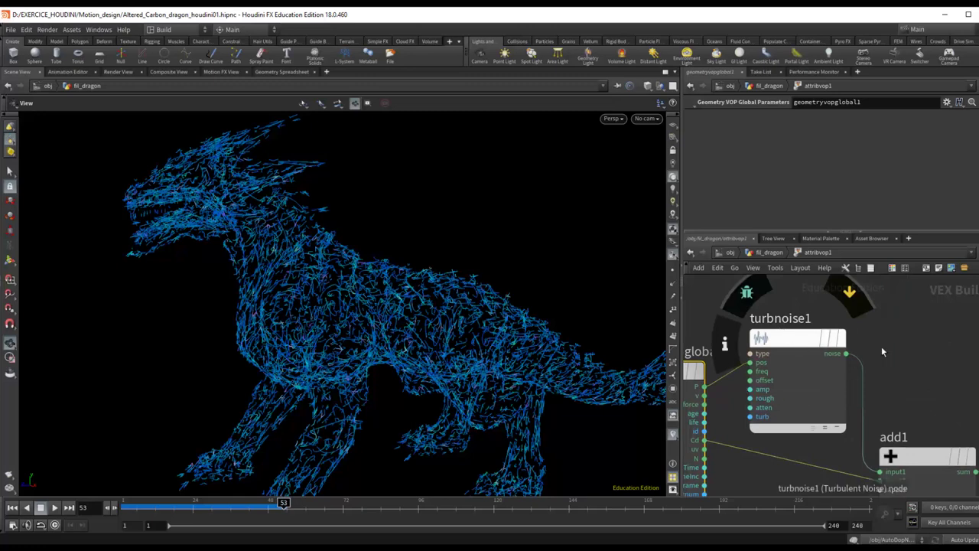
{"action": "mouse_move", "coordinate": [868, 382]}
{"action": "middle_mouse_down"}
{"action": "mouse_move", "coordinate": [763, 295]}
{"action": "mouse_move", "coordinate": [528, 341]}
{"action": "middle_mouse_up"}
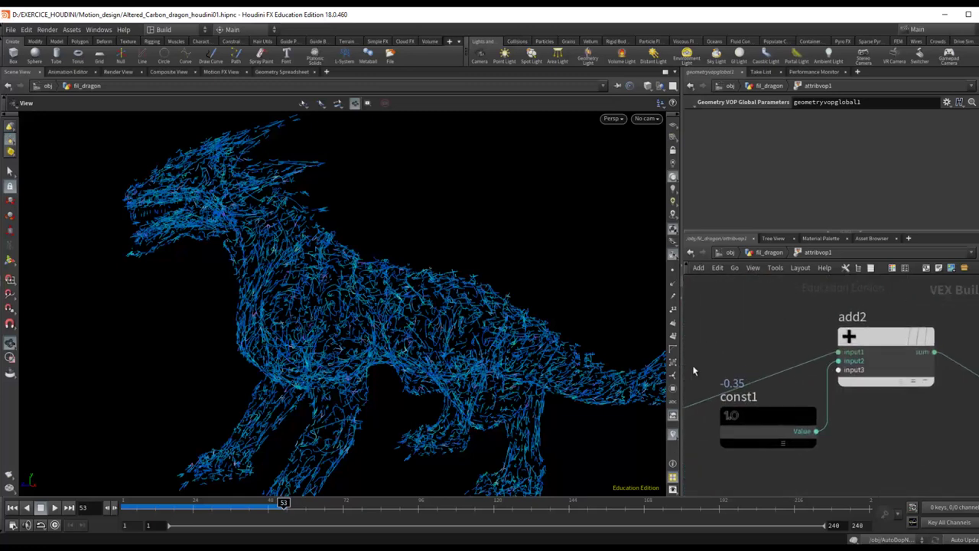
{"action": "middle_click_drag", "start_coordinate": [910, 438], "coordinate": [811, 442]}
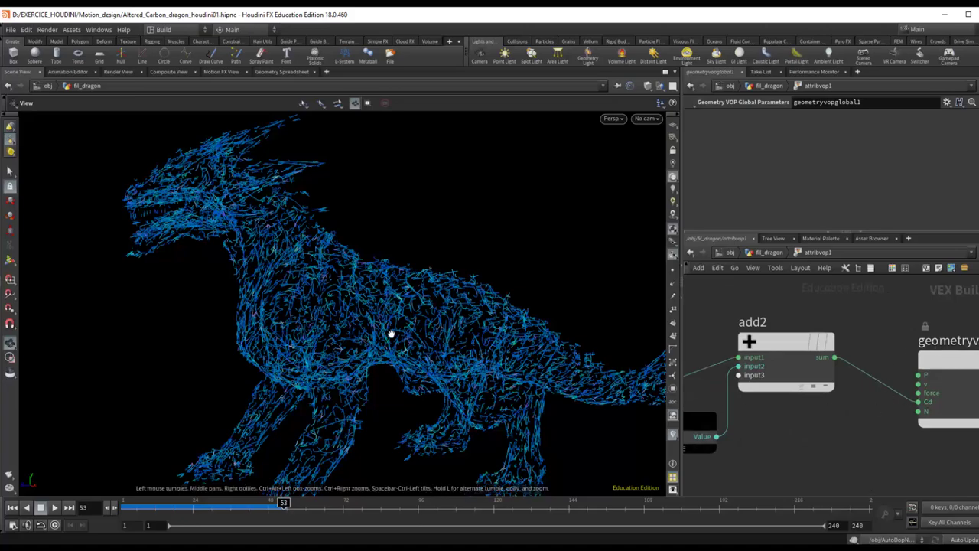
- Orbit around the blue dragon strands, then return to the fil_dragon network
{"action": "mouse_move", "coordinate": [389, 332]}
{"action": "left_mouse_down"}
{"action": "mouse_move", "coordinate": [375, 397]}
{"action": "mouse_move", "coordinate": [404, 343]}
{"action": "left_mouse_up"}
{"action": "scroll", "coordinate": [400, 339], "scroll_direction": "up", "scroll_amount": 3}
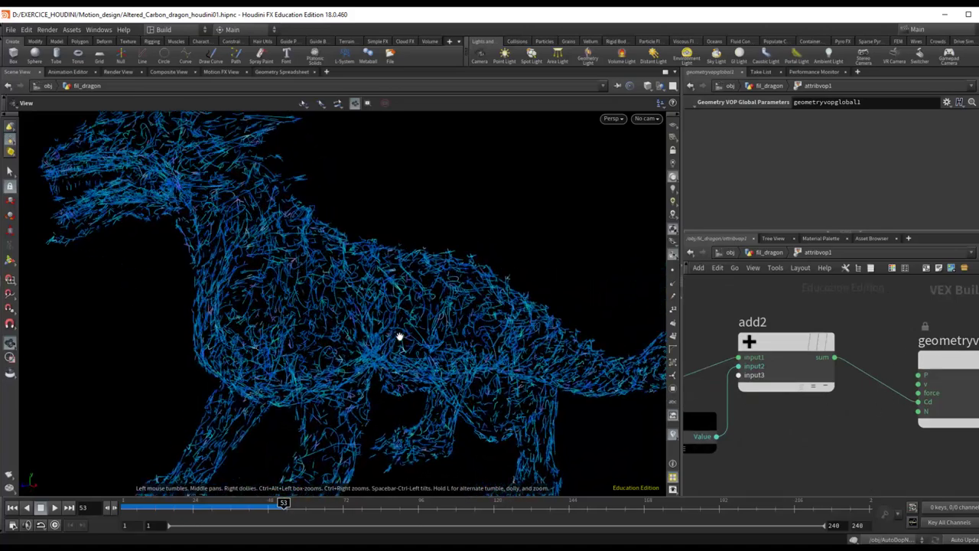
{"action": "scroll", "coordinate": [359, 367], "scroll_direction": "up", "scroll_amount": 3}
{"action": "left_click_drag", "start_coordinate": [358, 367], "coordinate": [332, 371]}
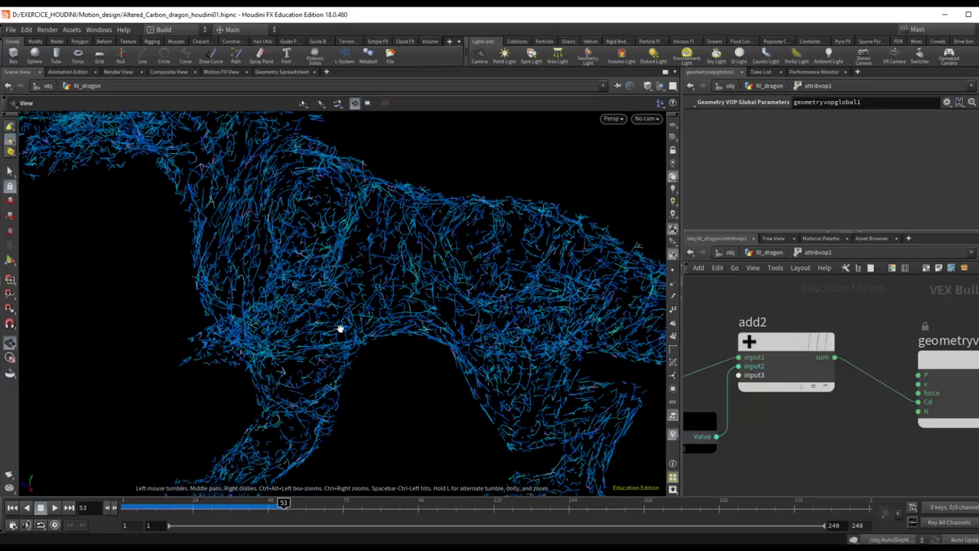
{"action": "mouse_move", "coordinate": [342, 328]}
{"action": "left_mouse_down"}
{"action": "mouse_move", "coordinate": [393, 302]}
{"action": "mouse_move", "coordinate": [362, 319]}
{"action": "mouse_move", "coordinate": [358, 212]}
{"action": "left_mouse_up"}
{"action": "scroll", "coordinate": [360, 229], "scroll_direction": "down", "scroll_amount": 3}
{"action": "scroll", "coordinate": [360, 245], "scroll_direction": "down", "scroll_amount": 3}
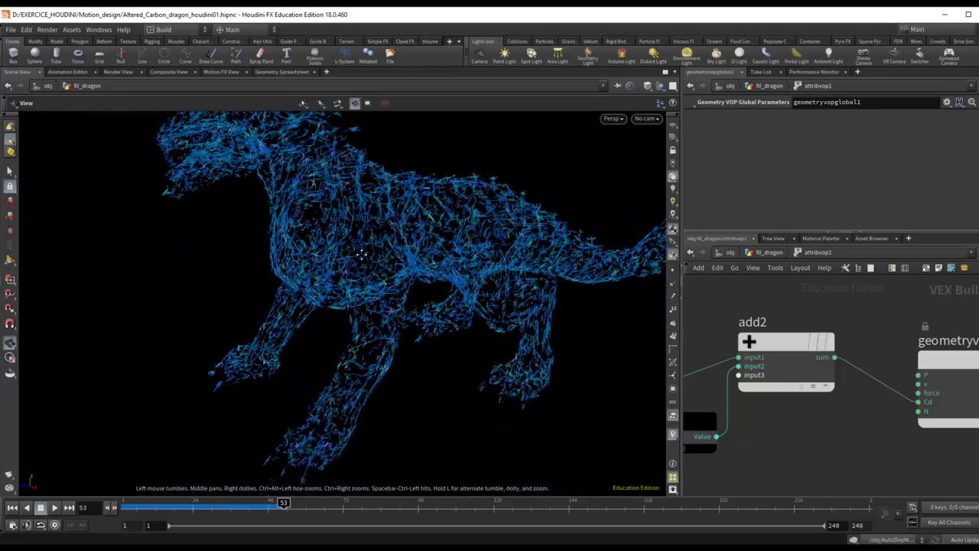
{"action": "mouse_move", "coordinate": [360, 247]}
{"action": "left_mouse_down"}
{"action": "mouse_move", "coordinate": [332, 295]}
{"action": "mouse_move", "coordinate": [321, 264]}
{"action": "left_mouse_up"}
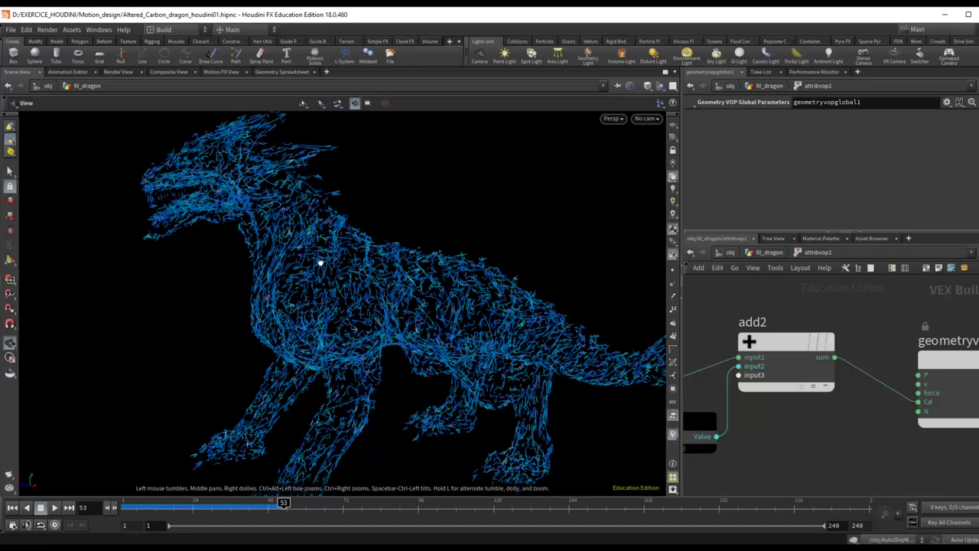
{"action": "left_click", "coordinate": [769, 252]}
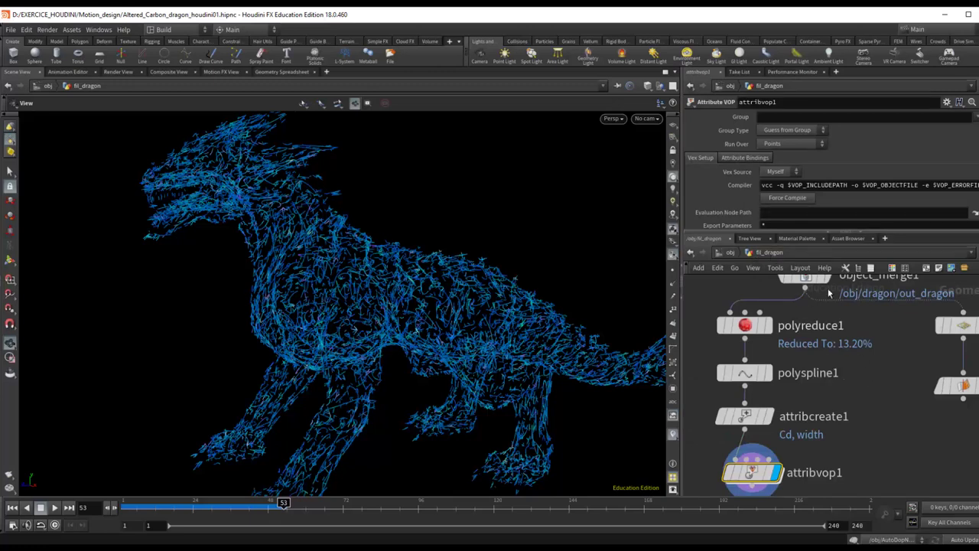
{"action": "mouse_move", "coordinate": [803, 280]}
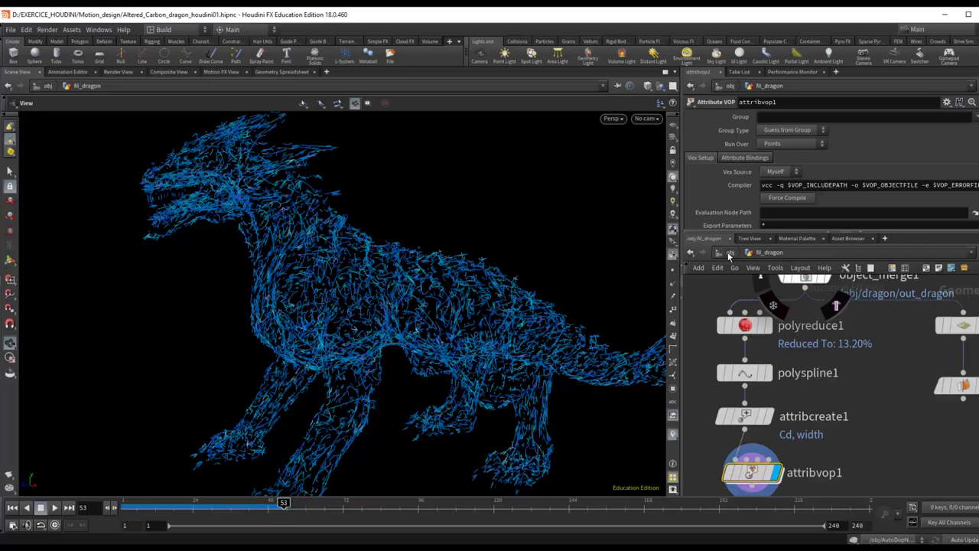
- Hide fil_dragon at object level and enter the AutoDopNetwork to view the blue particles
{"action": "left_click", "coordinate": [728, 254]}
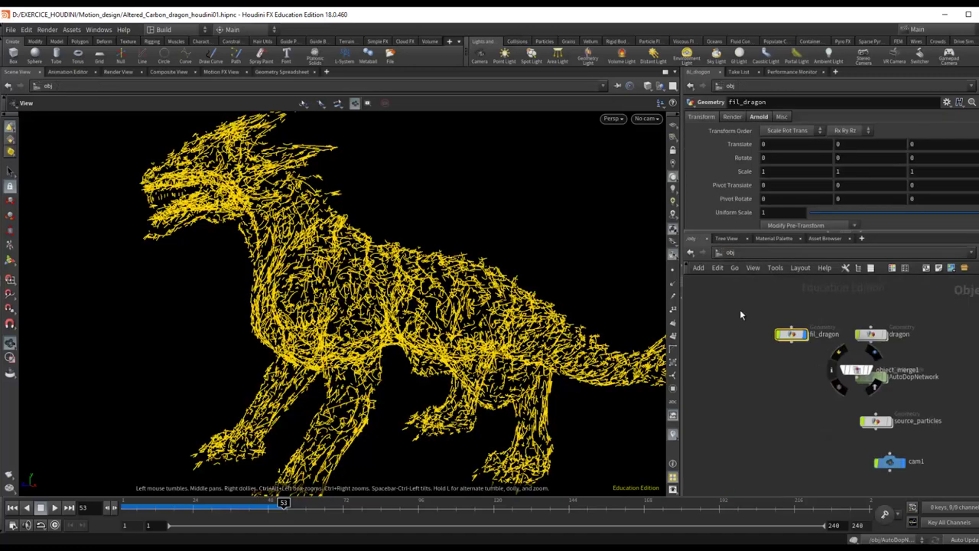
{"action": "left_click", "coordinate": [806, 338]}
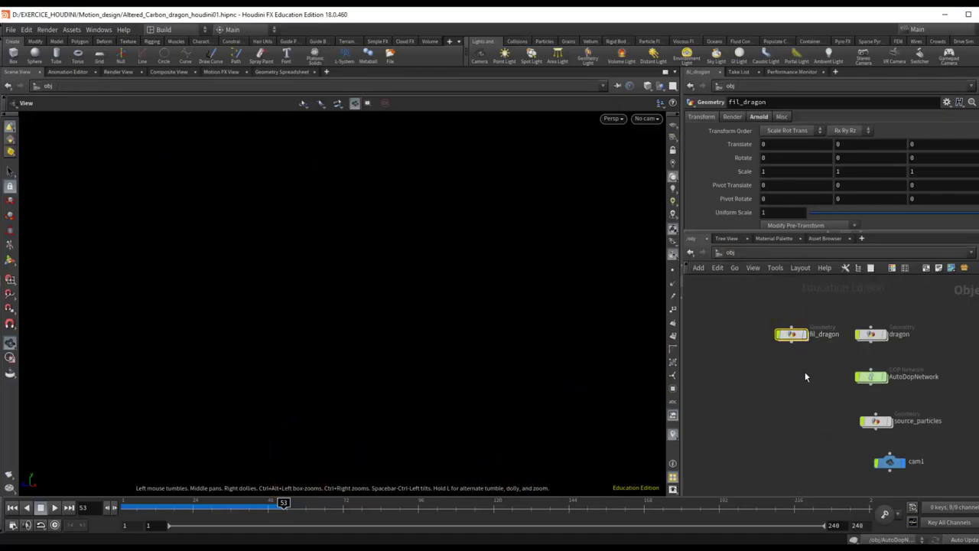
{"action": "middle_click_drag", "start_coordinate": [780, 365], "coordinate": [761, 354]}
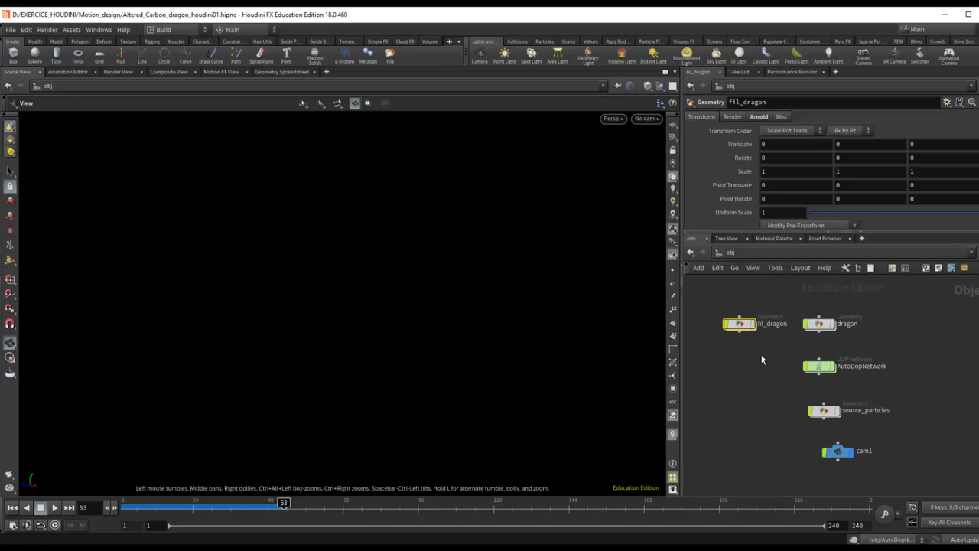
{"action": "double_click", "coordinate": [822, 368]}
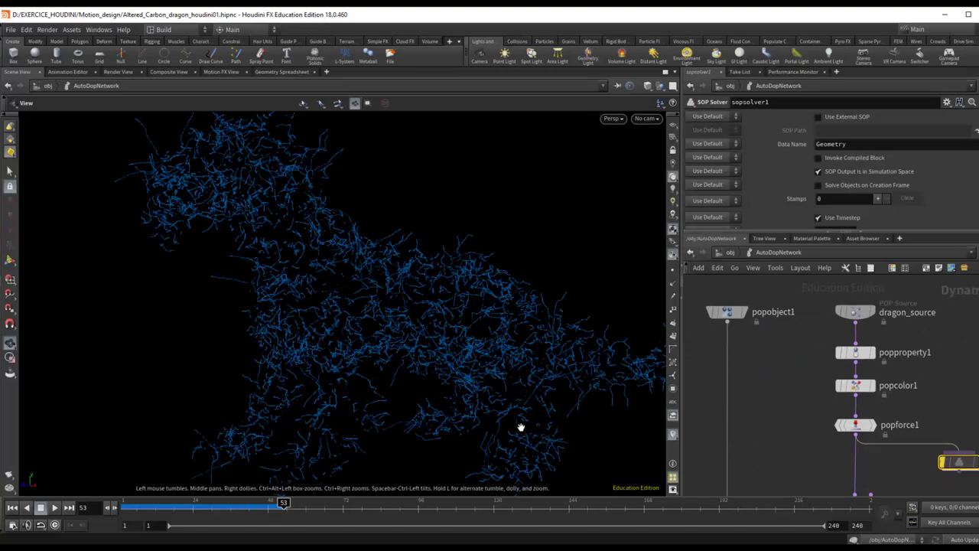
{"action": "mouse_move", "coordinate": [449, 396]}
{"action": "left_mouse_down"}
{"action": "mouse_move", "coordinate": [377, 325]}
{"action": "mouse_move", "coordinate": [342, 347]}
{"action": "mouse_move", "coordinate": [598, 396]}
{"action": "left_mouse_up"}
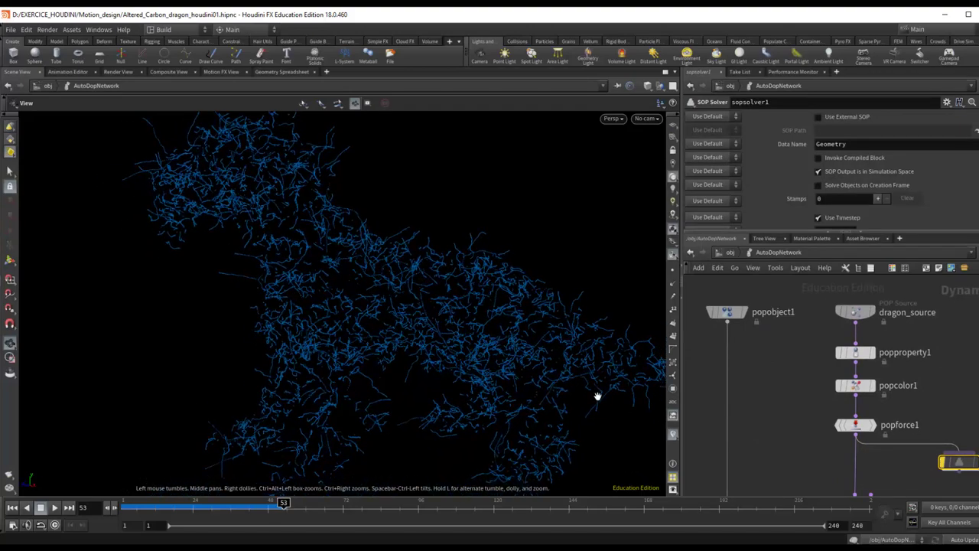
- Move popobject1 down beside popsolver1 in the simulation network
{"action": "middle_click_drag", "start_coordinate": [778, 361], "coordinate": [799, 314]}
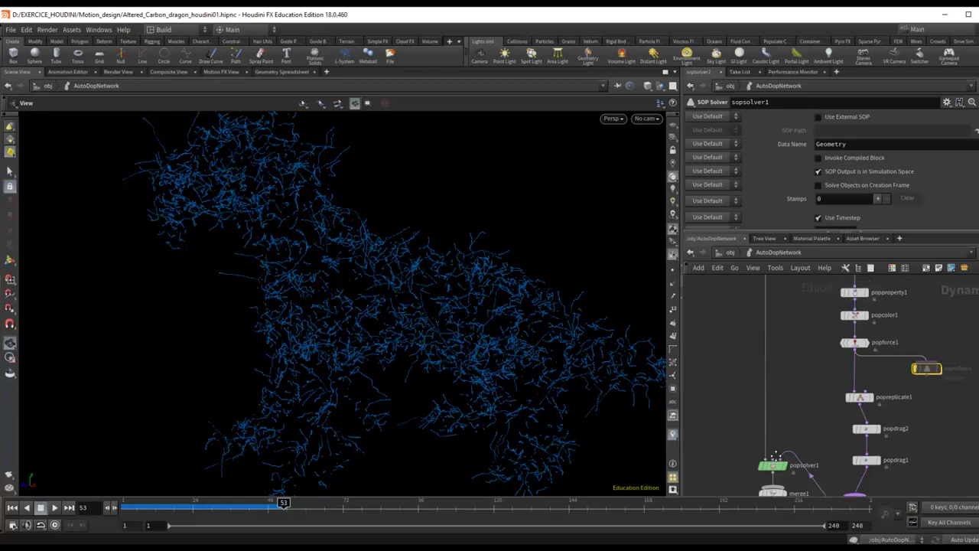
{"action": "scroll", "coordinate": [793, 351], "scroll_direction": "up", "scroll_amount": 3}
{"action": "mouse_move", "coordinate": [774, 380]}
{"action": "middle_mouse_down"}
{"action": "mouse_move", "coordinate": [786, 334]}
{"action": "mouse_move", "coordinate": [762, 446]}
{"action": "mouse_move", "coordinate": [774, 390]}
{"action": "middle_mouse_up"}
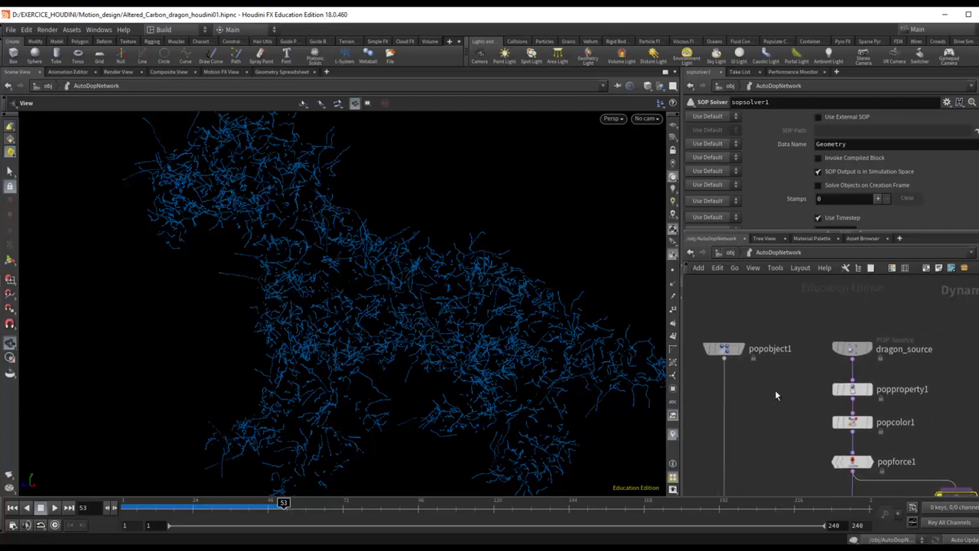
{"action": "scroll", "coordinate": [785, 363], "scroll_direction": "down", "scroll_amount": 2}
{"action": "left_click_drag", "start_coordinate": [755, 289], "coordinate": [751, 453]}
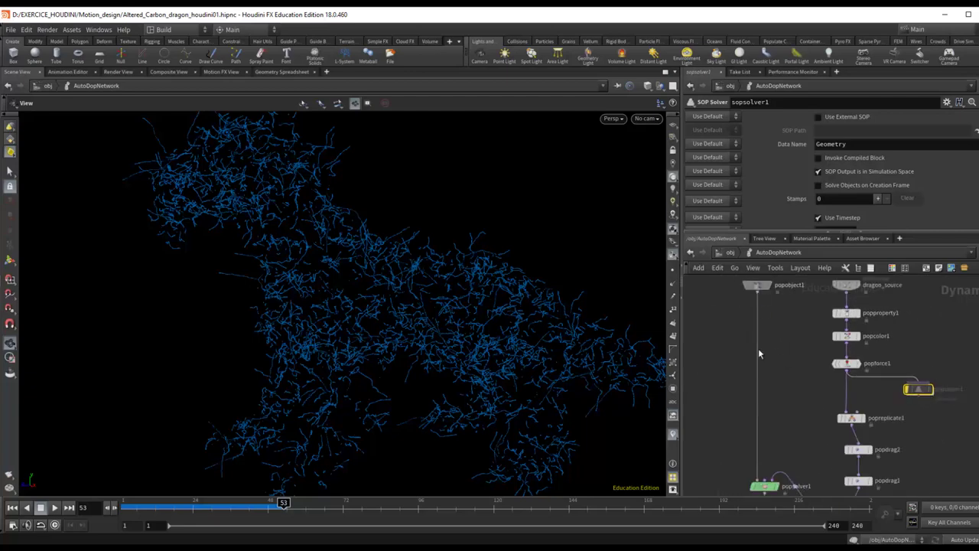
{"action": "scroll", "coordinate": [788, 443], "scroll_direction": "up", "scroll_amount": 2}
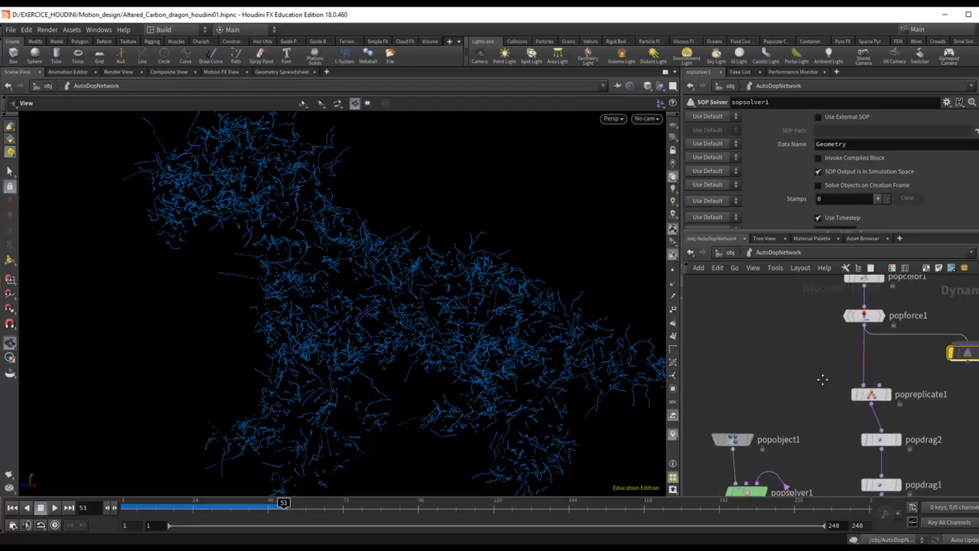
{"action": "scroll", "coordinate": [757, 421], "scroll_direction": "up", "scroll_amount": 2}
{"action": "scroll", "coordinate": [727, 393], "scroll_direction": "up", "scroll_amount": 2}
- Select popobject1 and review its Guides, Physical and Collisions settings
{"action": "left_click", "coordinate": [719, 390]}
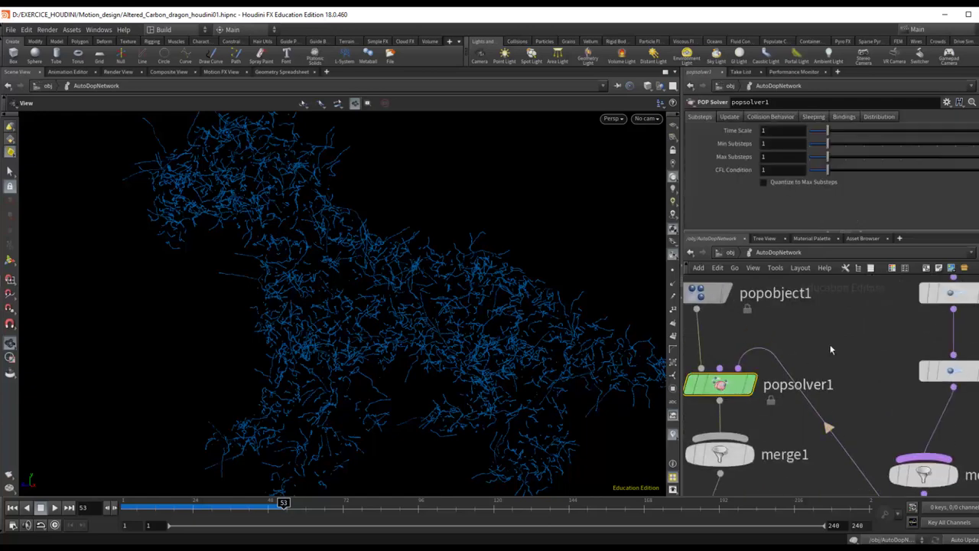
{"action": "middle_click_drag", "start_coordinate": [719, 390], "coordinate": [770, 420]}
{"action": "left_click", "coordinate": [746, 323]}
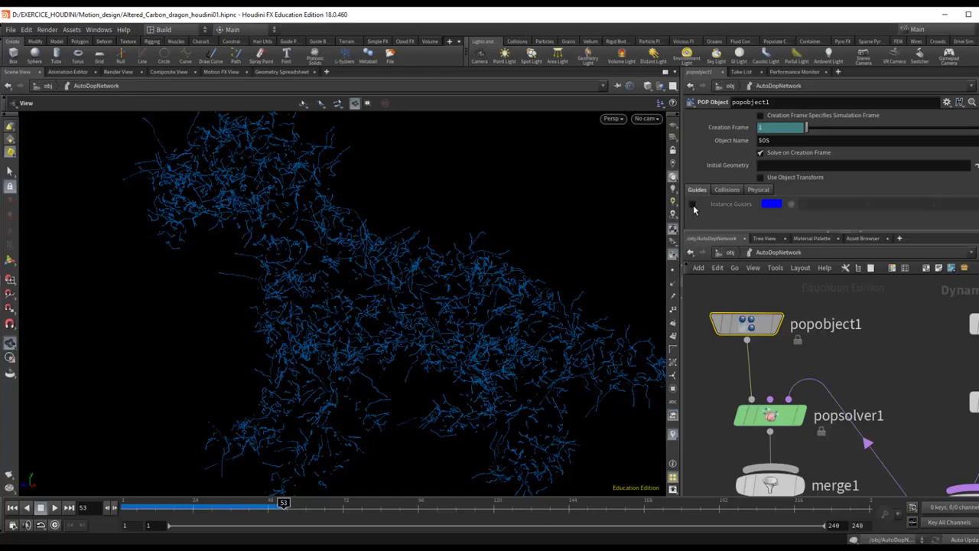
{"action": "left_click", "coordinate": [757, 189]}
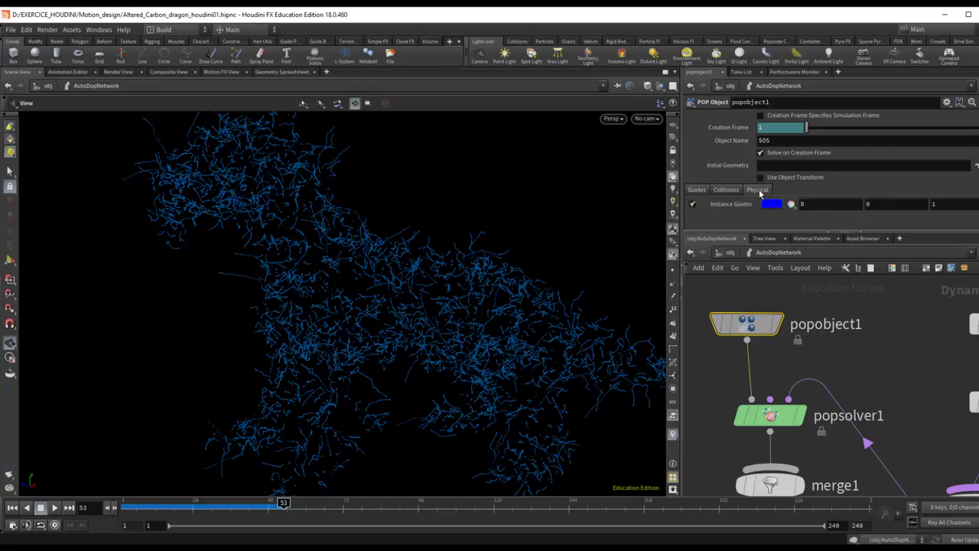
{"action": "scroll", "coordinate": [781, 214], "scroll_direction": "down", "scroll_amount": 1}
{"action": "scroll", "coordinate": [782, 215], "scroll_direction": "down", "scroll_amount": 1}
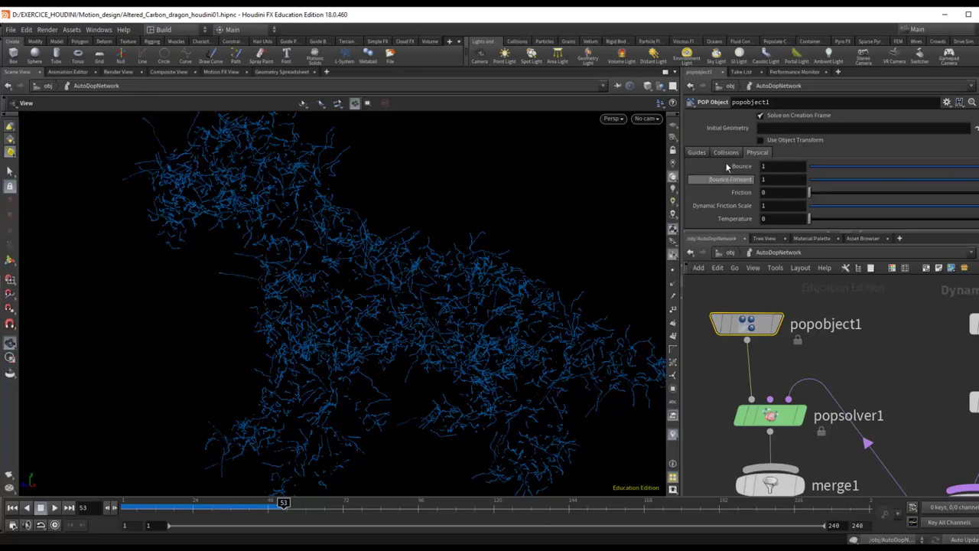
{"action": "left_click", "coordinate": [724, 154]}
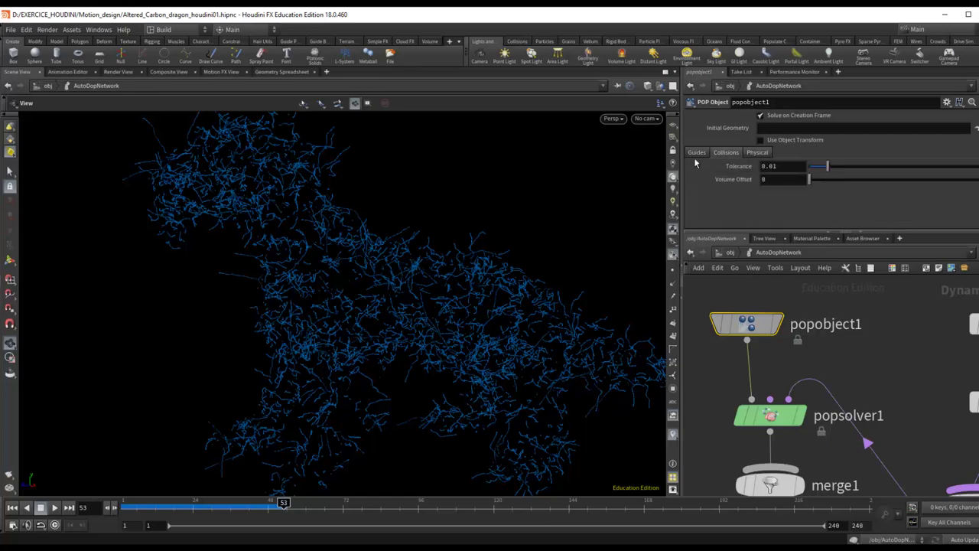
{"action": "left_click", "coordinate": [697, 153]}
{"action": "scroll", "coordinate": [718, 204], "scroll_direction": "up", "scroll_amount": 2}
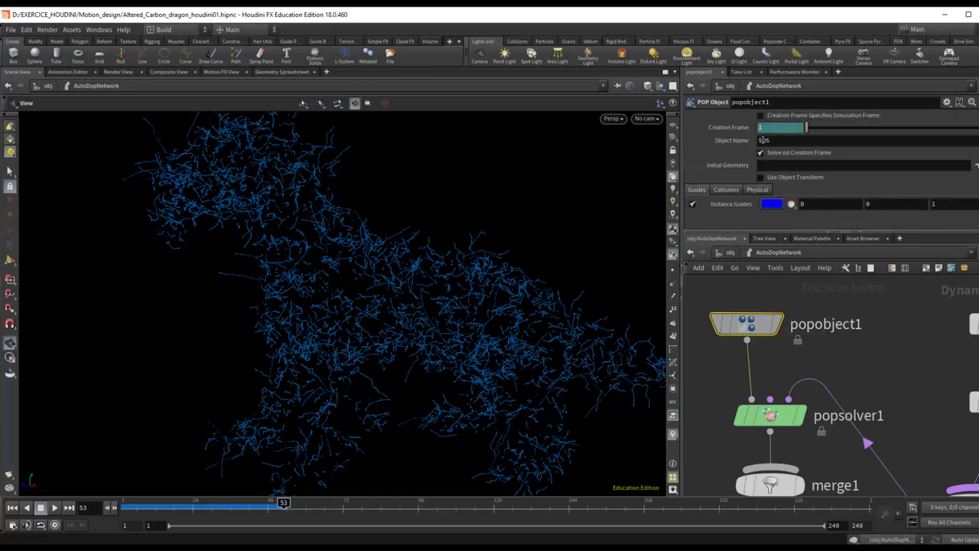
- Reposition the right-hand merge node and bring the dragon_source chain back into view
{"action": "middle_click_drag", "start_coordinate": [874, 372], "coordinate": [851, 344]}
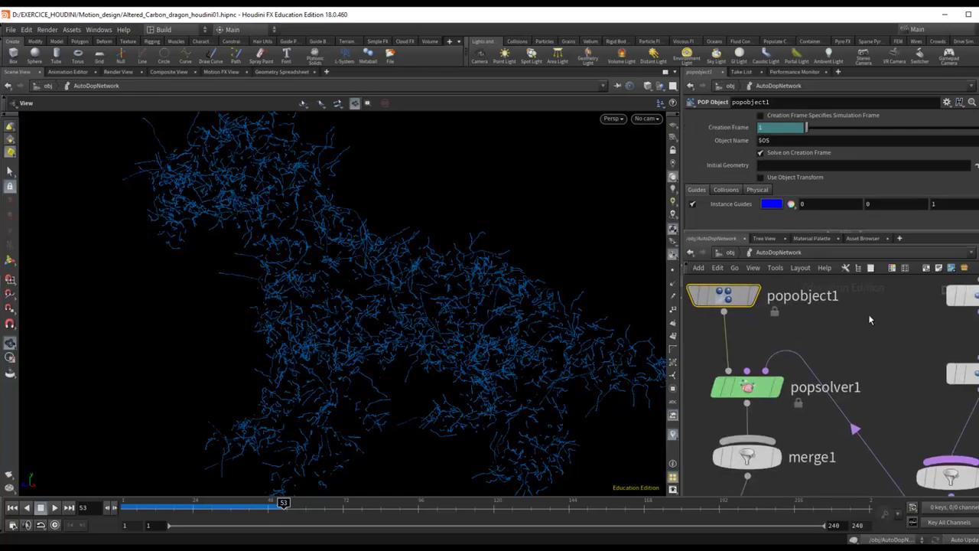
{"action": "mouse_move", "coordinate": [766, 372]}
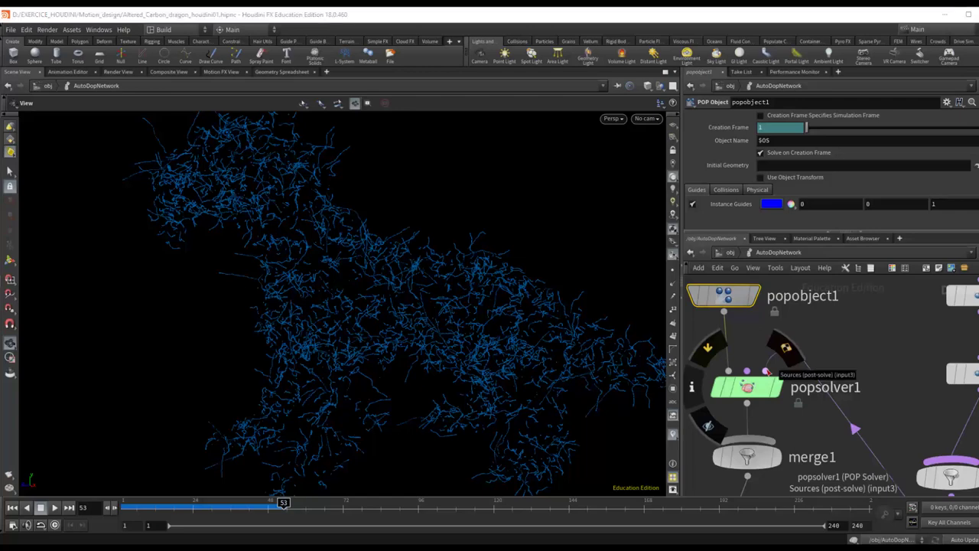
{"action": "middle_click_drag", "start_coordinate": [766, 371], "coordinate": [745, 275]}
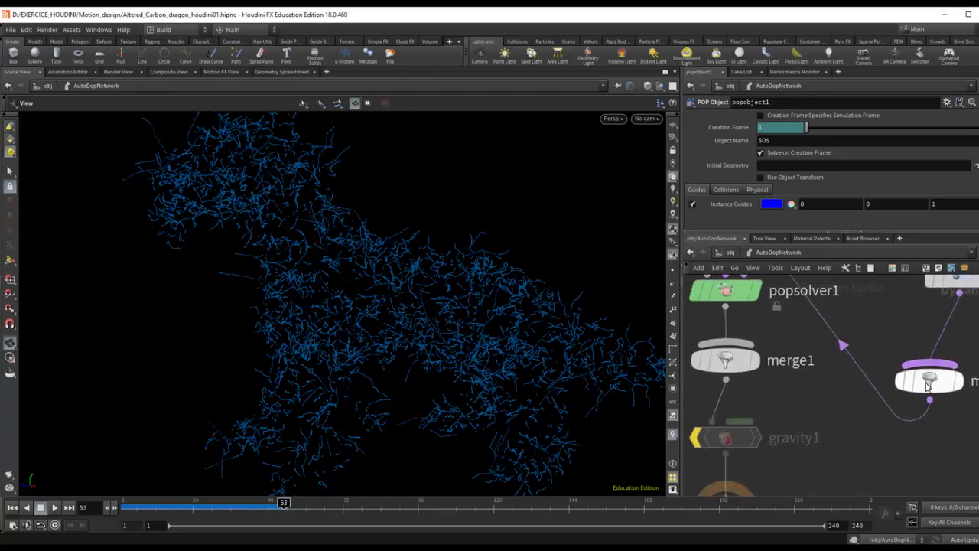
{"action": "mouse_move", "coordinate": [946, 379]}
{"action": "left_mouse_down"}
{"action": "mouse_move", "coordinate": [965, 346]}
{"action": "mouse_move", "coordinate": [948, 340]}
{"action": "left_mouse_up"}
{"action": "mouse_move", "coordinate": [841, 268]}
{"action": "middle_mouse_down"}
{"action": "mouse_move", "coordinate": [840, 432]}
{"action": "mouse_move", "coordinate": [874, 324]}
{"action": "middle_mouse_up"}
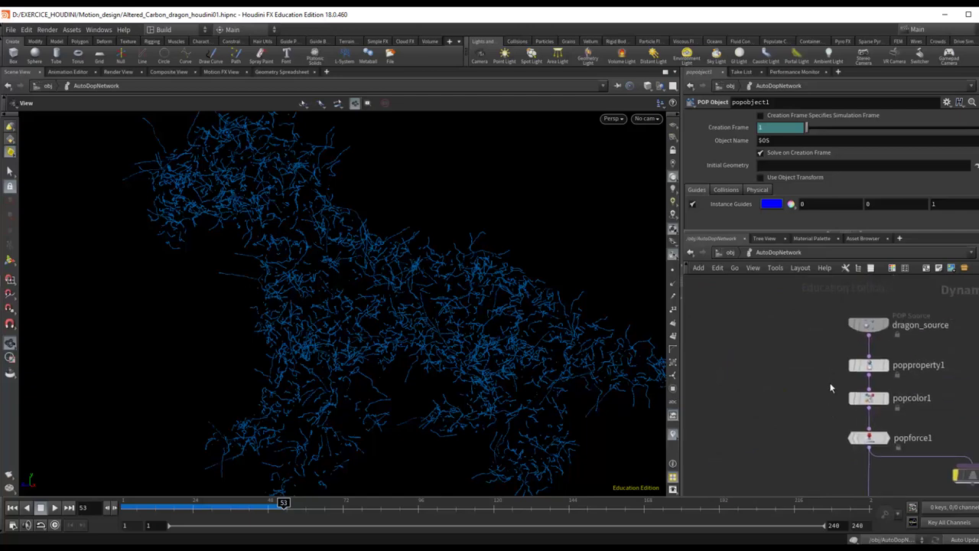
- Inspect the dragon_source emitter's source settings
{"action": "left_click", "coordinate": [874, 324]}
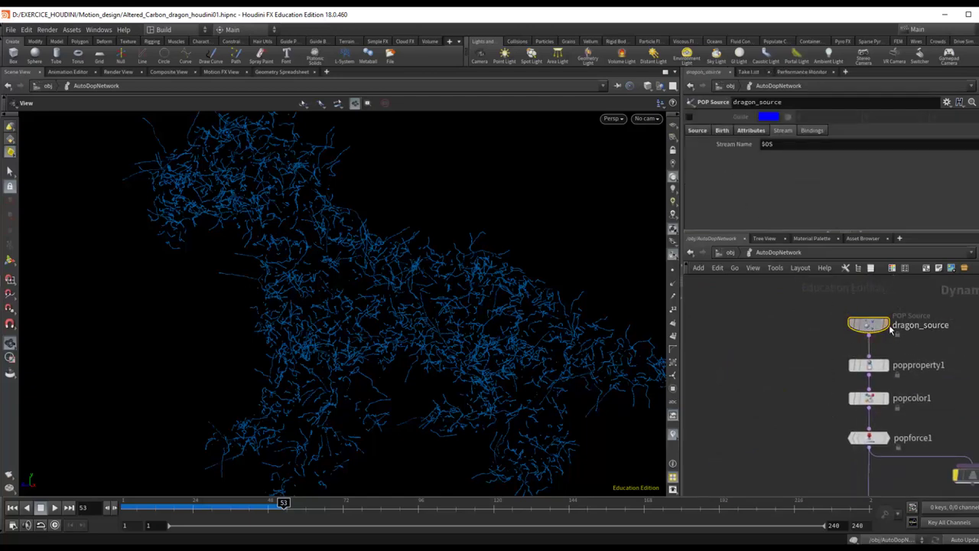
{"action": "scroll", "coordinate": [887, 329], "scroll_direction": "up", "scroll_amount": 3}
{"action": "left_click", "coordinate": [697, 131]}
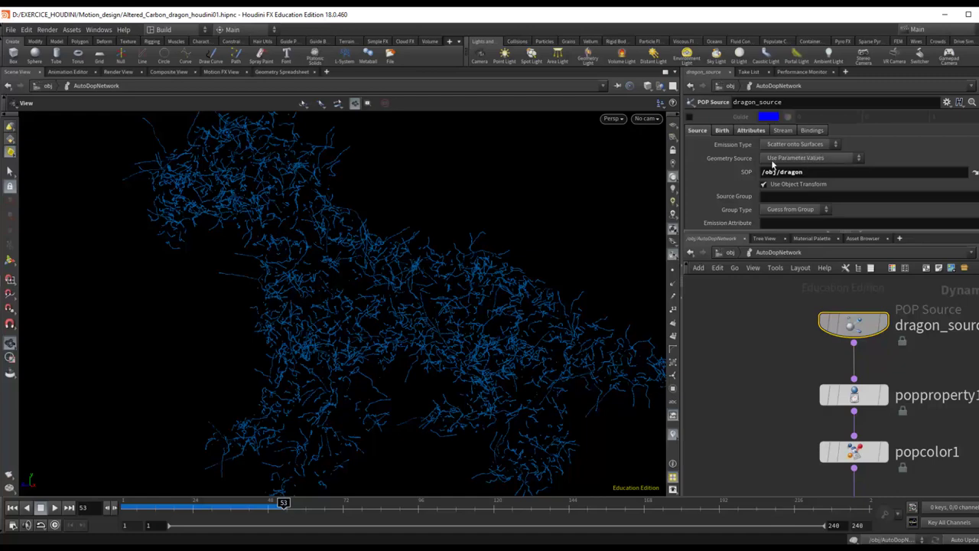
{"action": "scroll", "coordinate": [771, 194], "scroll_direction": "down", "scroll_amount": 2}
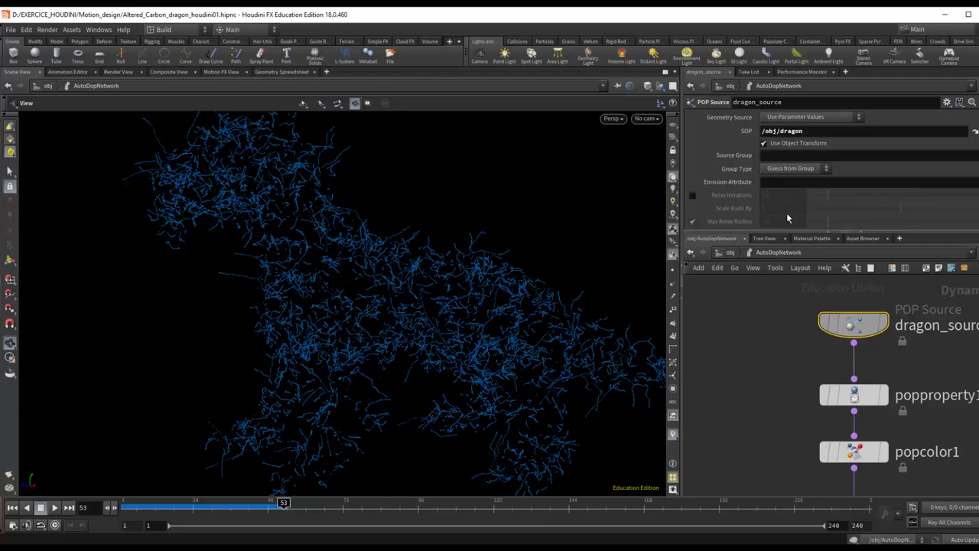
- Step the display flag through popproperty1, popcolor1 and the output node
{"action": "left_click", "coordinate": [855, 399]}
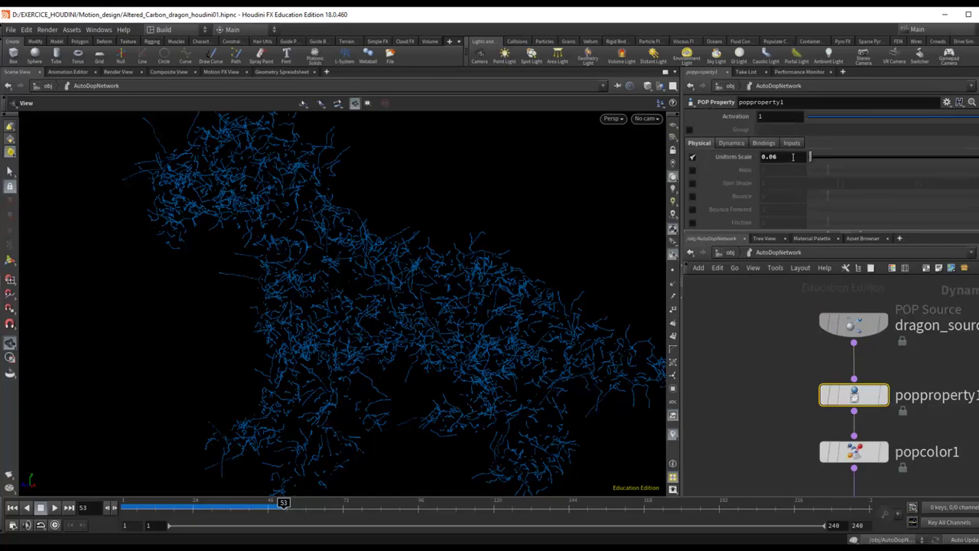
{"action": "left_click", "coordinate": [885, 397]}
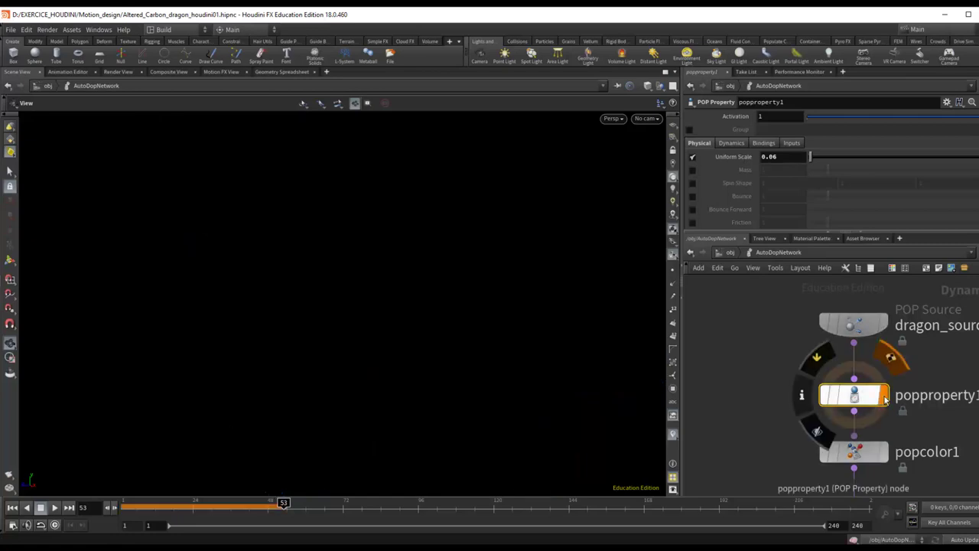
{"action": "middle_click_drag", "start_coordinate": [887, 413], "coordinate": [867, 334]}
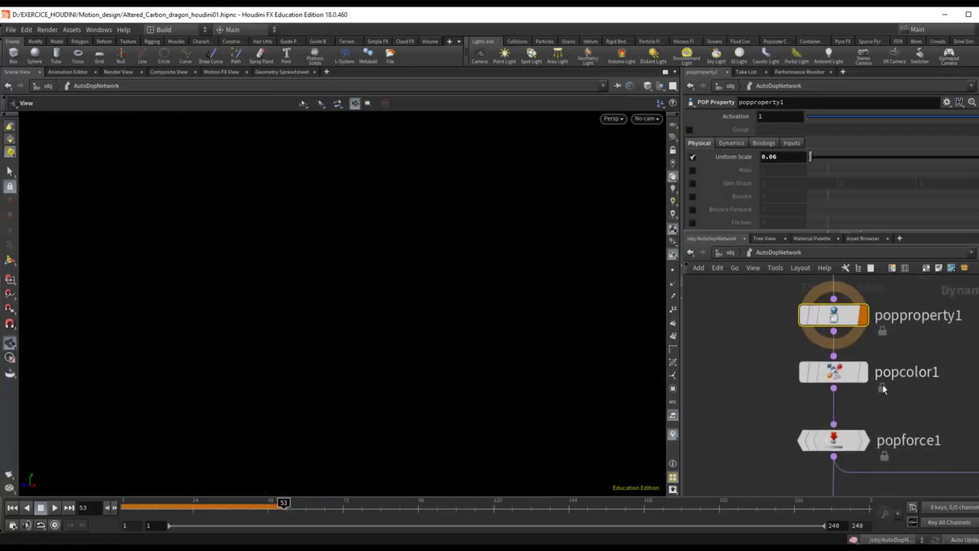
{"action": "left_click", "coordinate": [866, 380]}
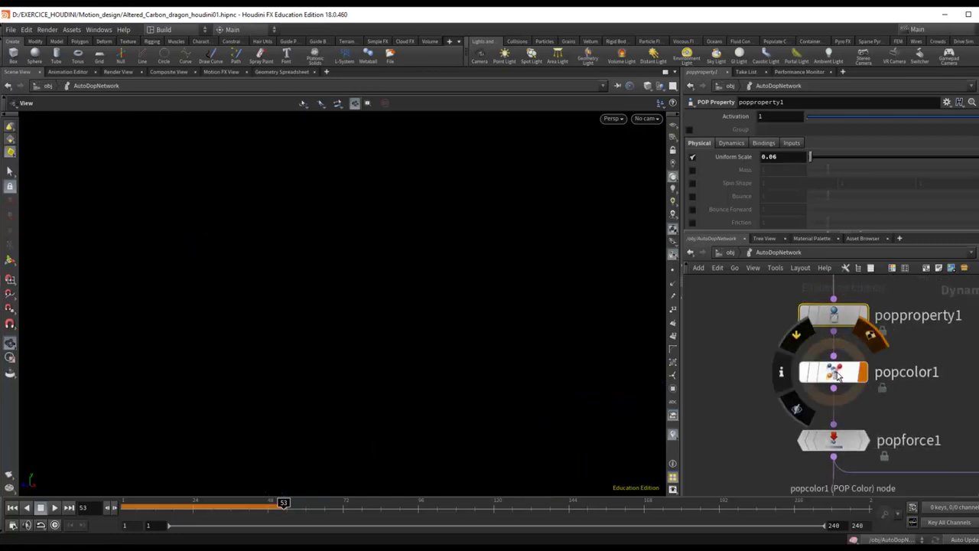
{"action": "left_click", "coordinate": [837, 375]}
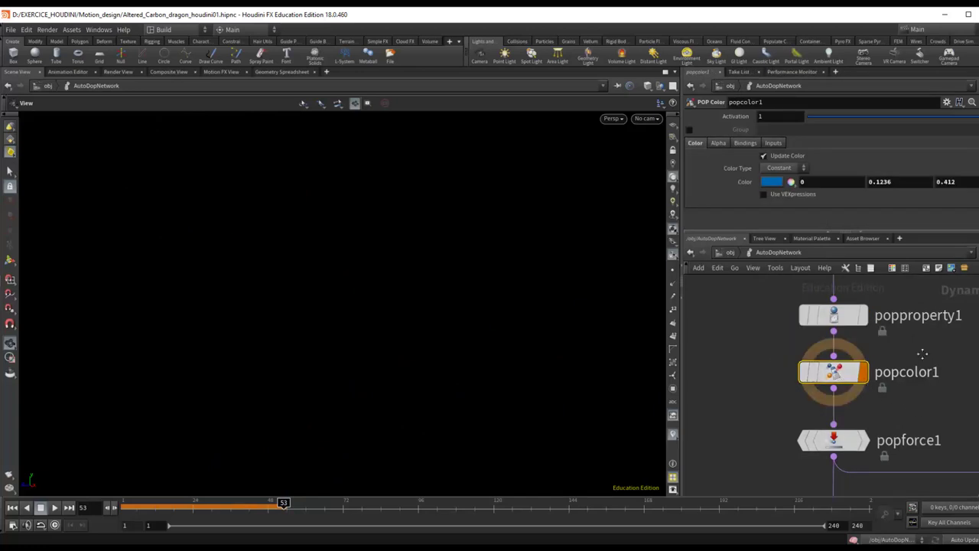
{"action": "scroll", "coordinate": [787, 451], "scroll_direction": "down", "scroll_amount": 5}
{"action": "scroll", "coordinate": [784, 471], "scroll_direction": "down", "scroll_amount": 3}
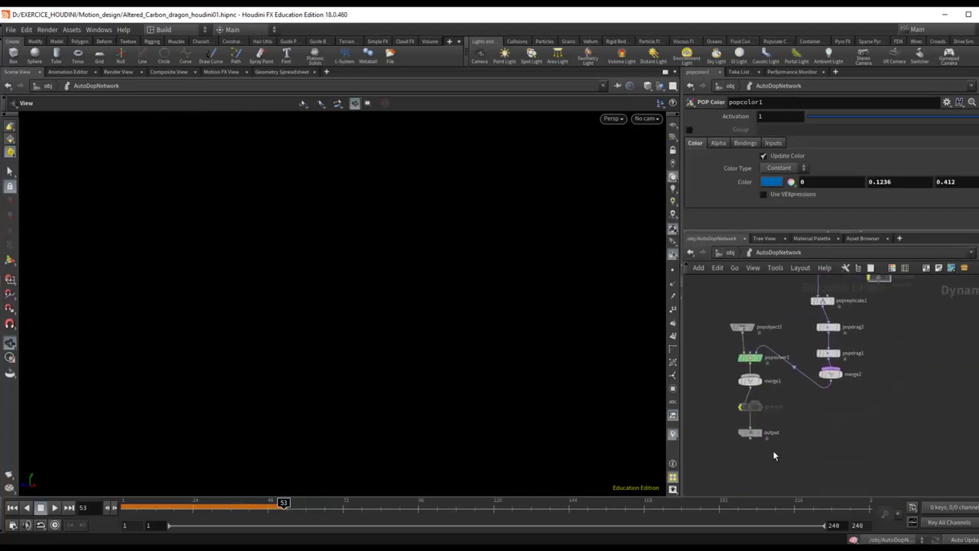
{"action": "left_click", "coordinate": [763, 440]}
{"action": "scroll", "coordinate": [780, 306], "scroll_direction": "up", "scroll_amount": 3}
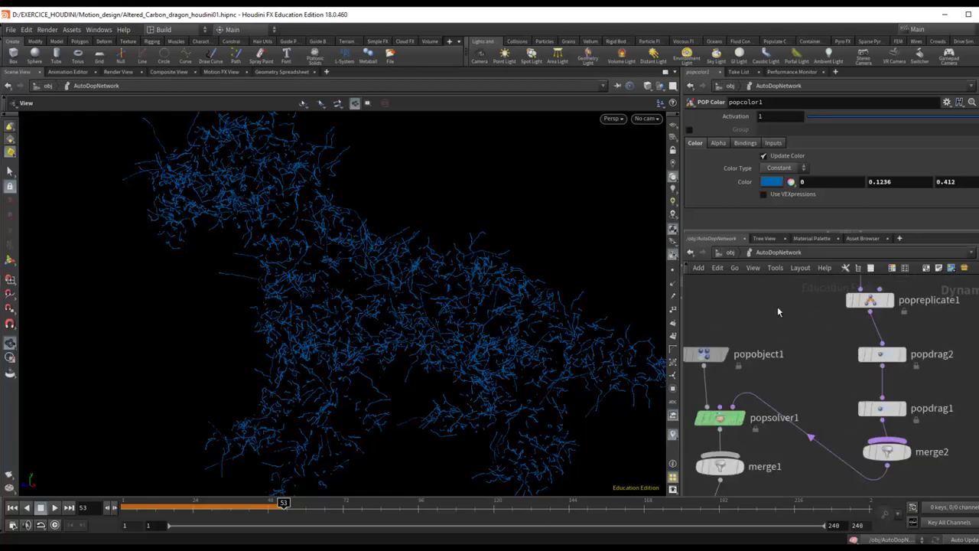
- Rewind to frame 1 and play the simulation up to frame 23
{"action": "left_click", "coordinate": [13, 507]}
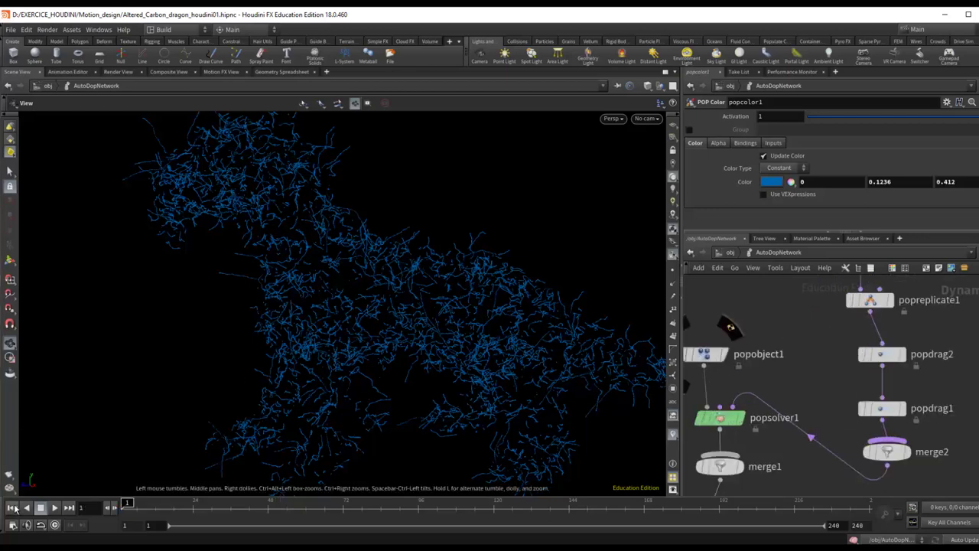
{"action": "left_click", "coordinate": [54, 507]}
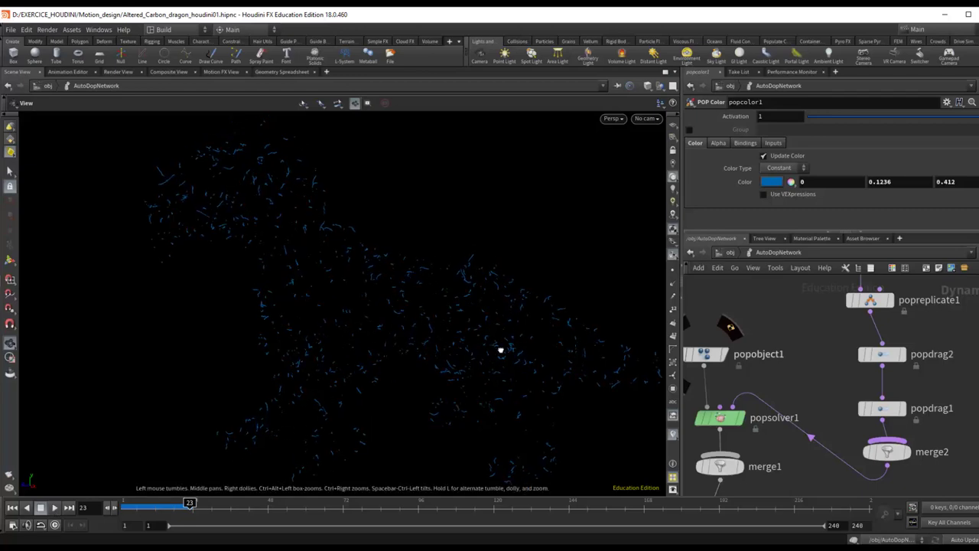
{"action": "scroll", "coordinate": [754, 455], "scroll_direction": "up", "scroll_amount": 3}
{"action": "scroll", "coordinate": [763, 380], "scroll_direction": "up", "scroll_amount": 3}
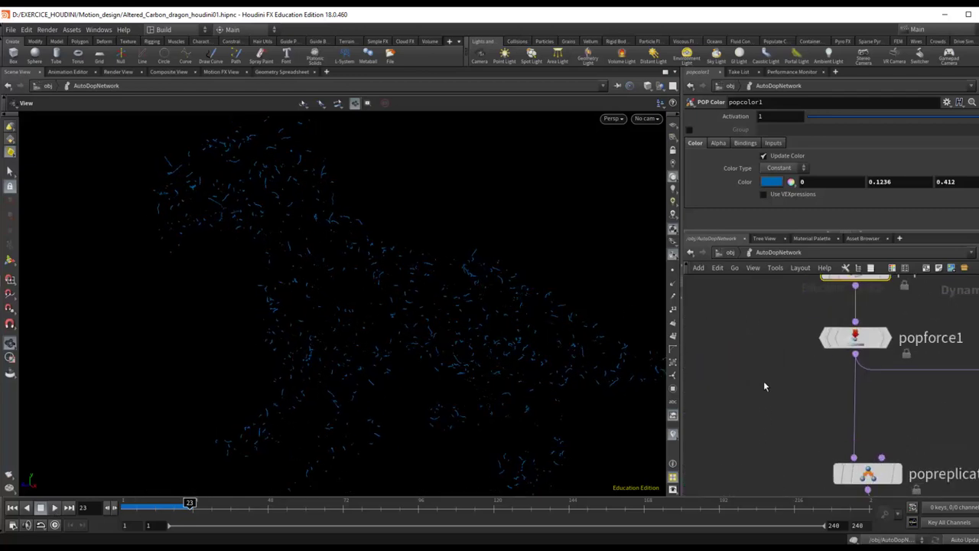
{"action": "scroll", "coordinate": [764, 381], "scroll_direction": "up", "scroll_amount": 3}
{"action": "scroll", "coordinate": [771, 374], "scroll_direction": "up", "scroll_amount": 2}
- Check popproperty1's Uniform Scale 0.06 and popcolor1's color 0, 0.1236, 0.412
{"action": "middle_click_drag", "start_coordinate": [771, 374], "coordinate": [752, 458]}
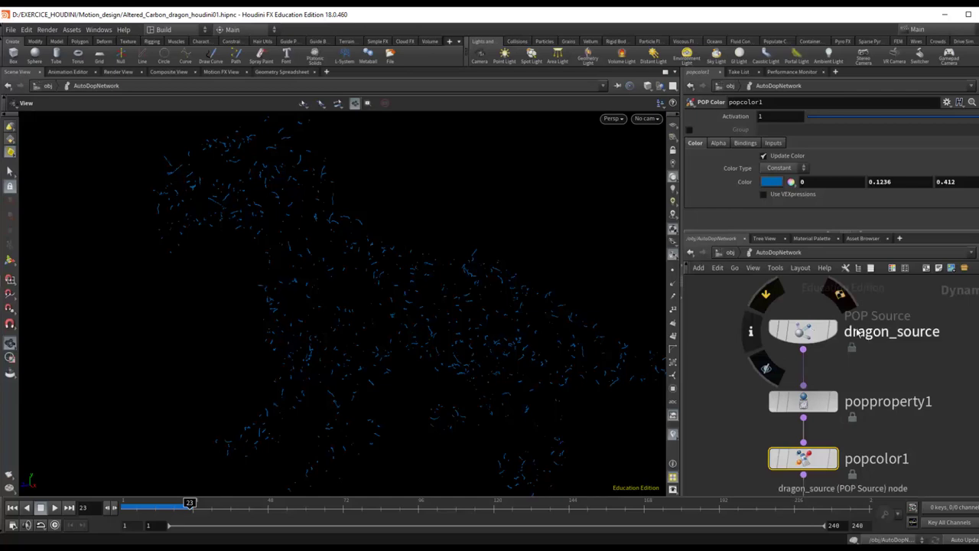
{"action": "mouse_move", "coordinate": [803, 402]}
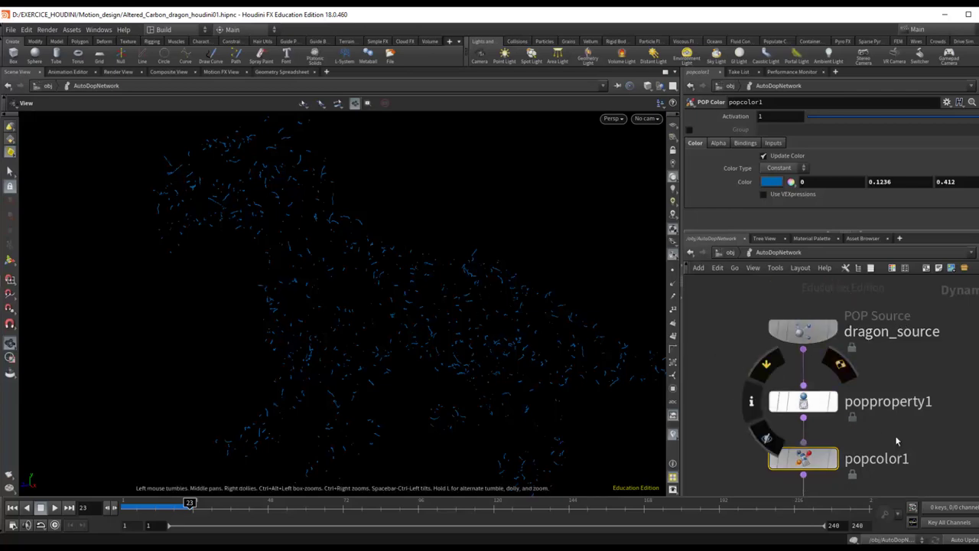
{"action": "middle_click_drag", "start_coordinate": [896, 440], "coordinate": [894, 380]}
{"action": "left_click", "coordinate": [803, 341]}
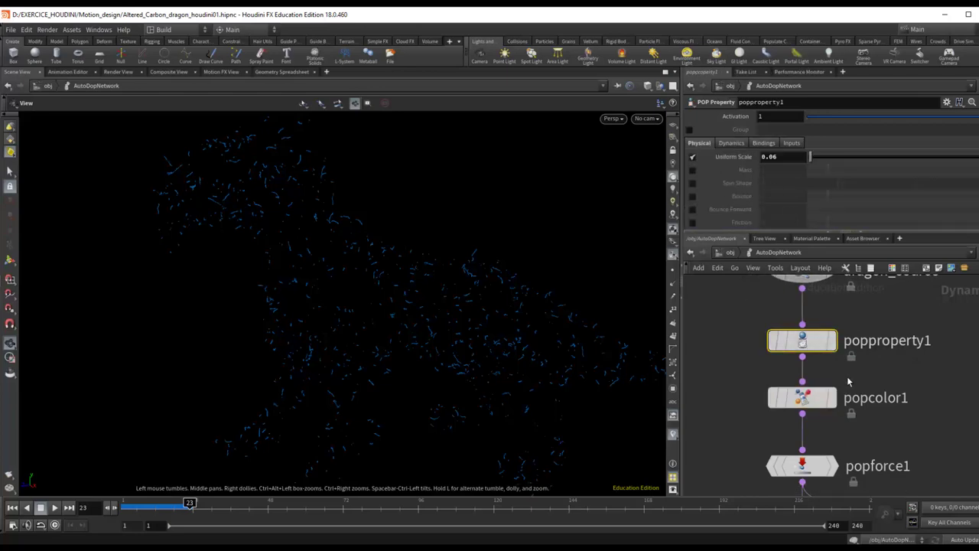
{"action": "left_click", "coordinate": [807, 403]}
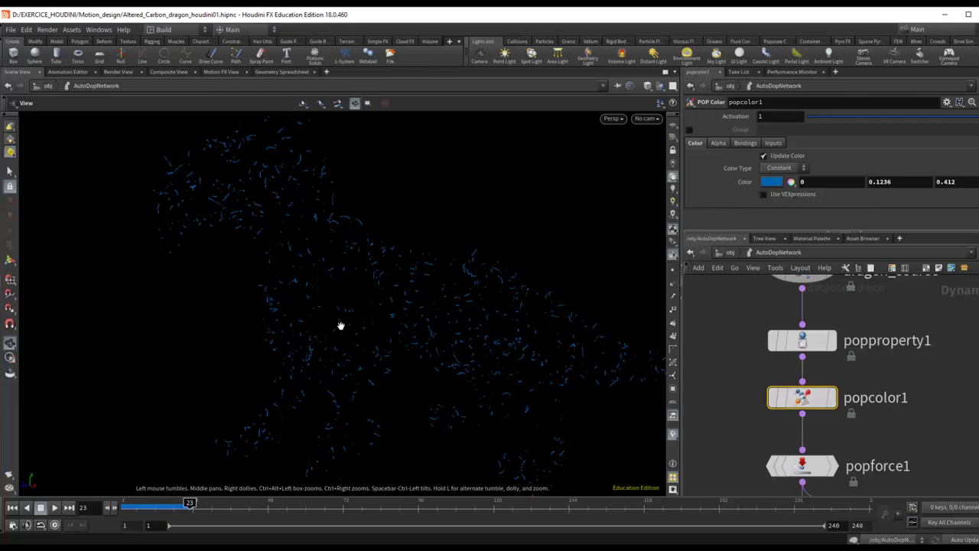
- Recentre the network on popcolor1 and move it upward
{"action": "middle_click_drag", "start_coordinate": [917, 409], "coordinate": [929, 349]}
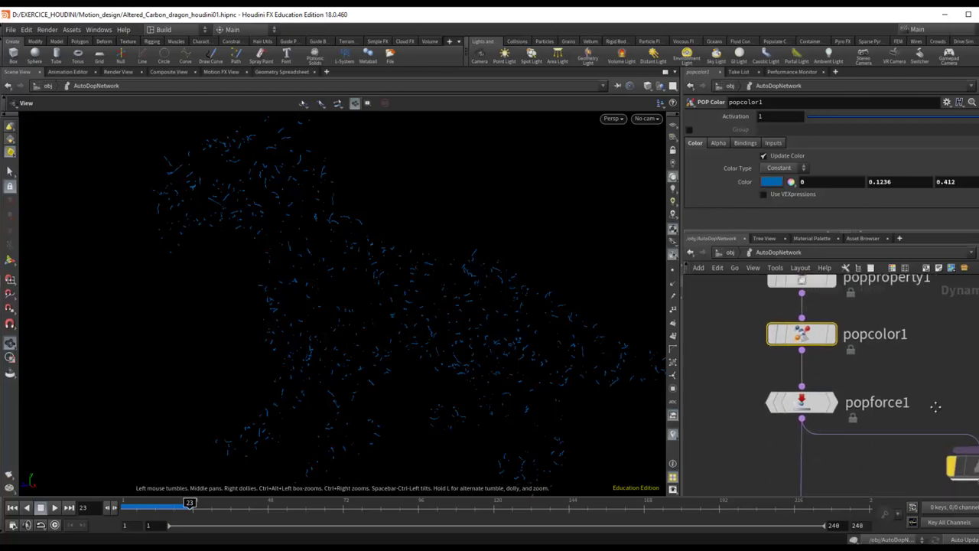
{"action": "key", "text": "f"}
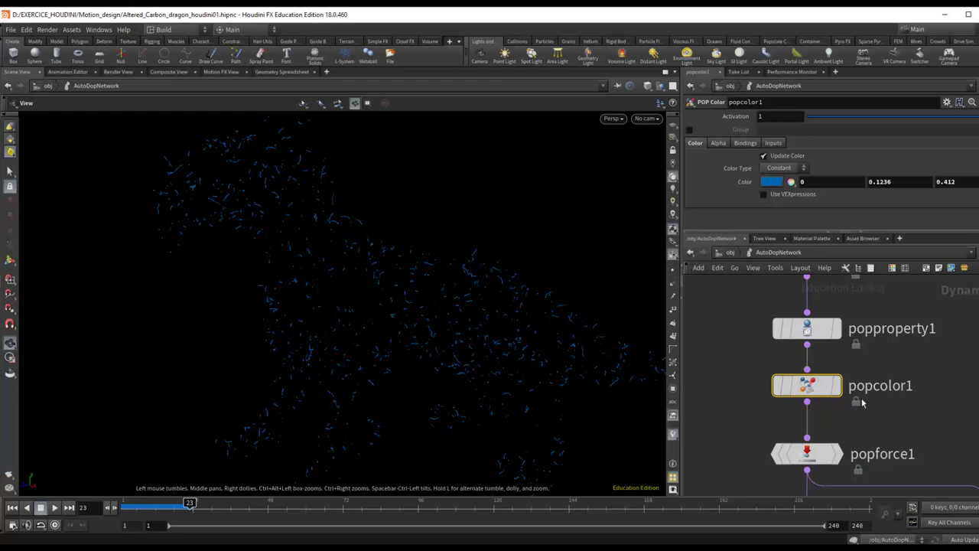
{"action": "middle_click_drag", "start_coordinate": [873, 412], "coordinate": [866, 364]}
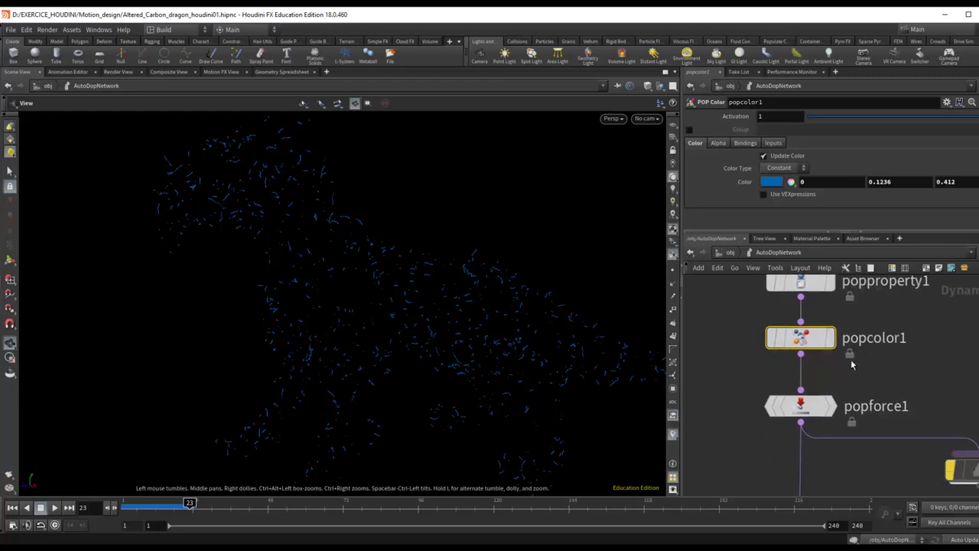
{"action": "left_click_drag", "start_coordinate": [799, 345], "coordinate": [800, 334]}
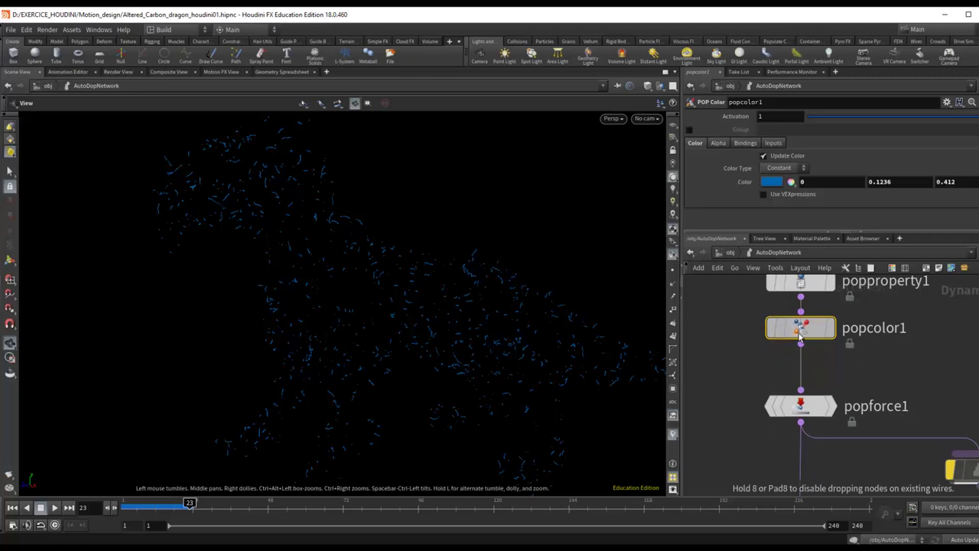
- Review popforce1's noise settings: amplitude 2.1, swirl size 3.39, roughness 0.5
{"action": "left_click", "coordinate": [818, 406]}
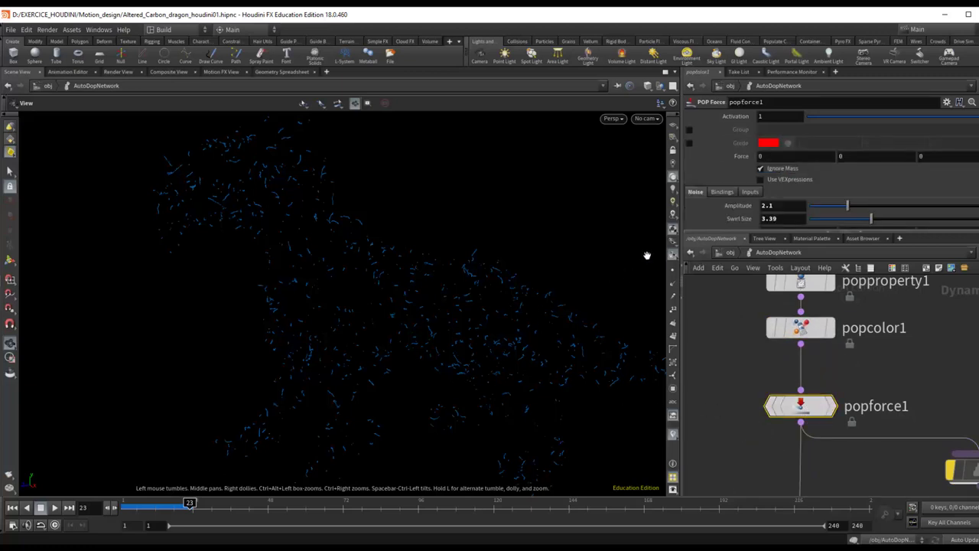
{"action": "scroll", "coordinate": [779, 196], "scroll_direction": "down", "scroll_amount": 3}
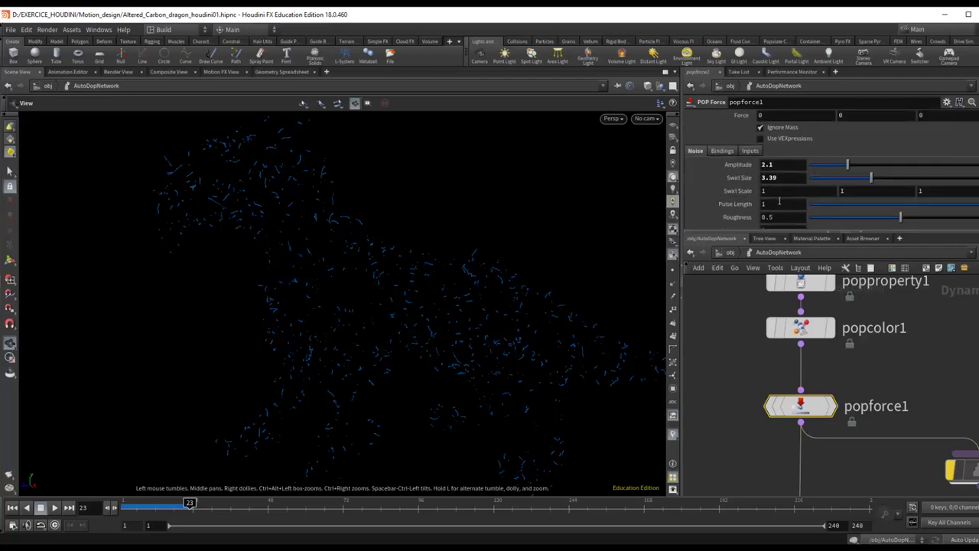
{"action": "scroll", "coordinate": [780, 201], "scroll_direction": "up", "scroll_amount": 3}
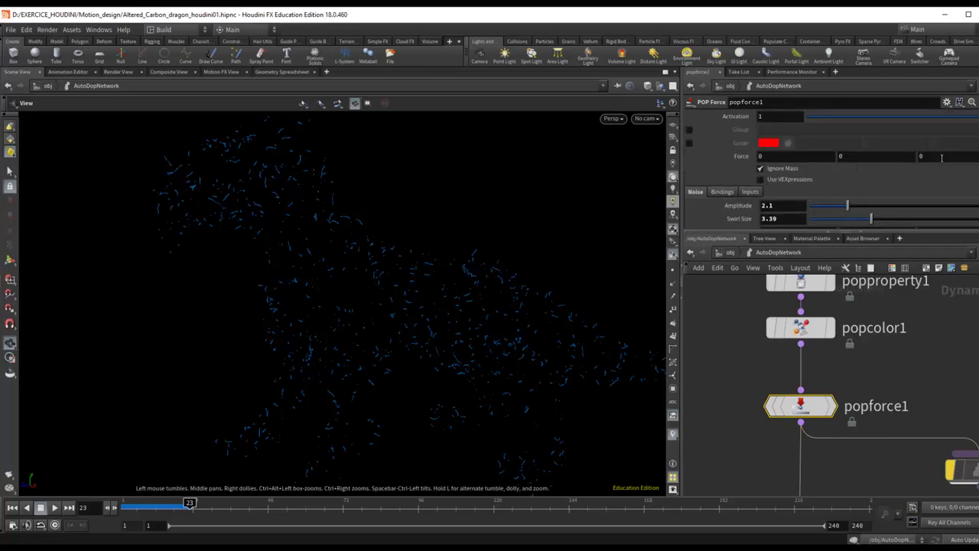
{"action": "scroll", "coordinate": [793, 204], "scroll_direction": "down", "scroll_amount": 3}
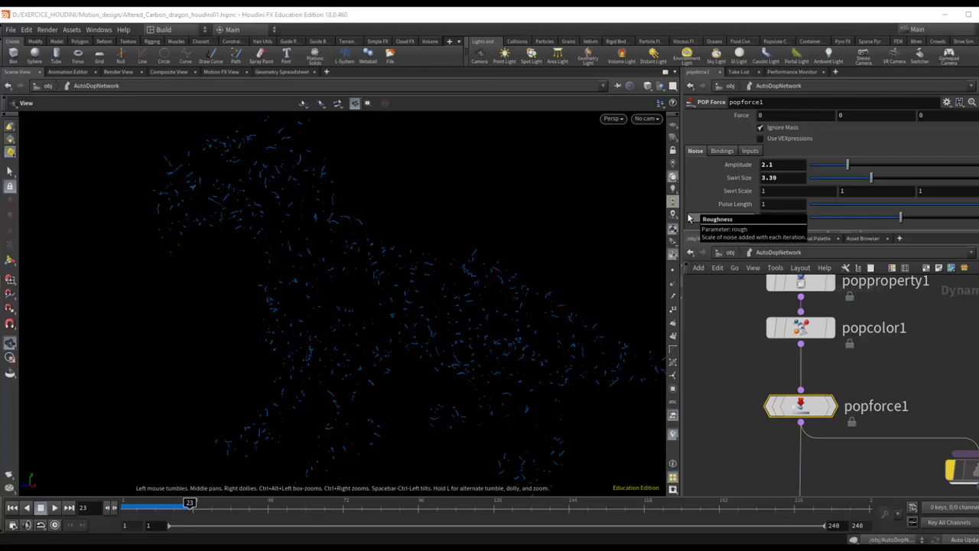
- Move popreplicate1 up closer beneath popforce1
{"action": "middle_click_drag", "start_coordinate": [887, 385], "coordinate": [909, 298]}
{"action": "left_click_drag", "start_coordinate": [976, 384], "coordinate": [968, 385]}
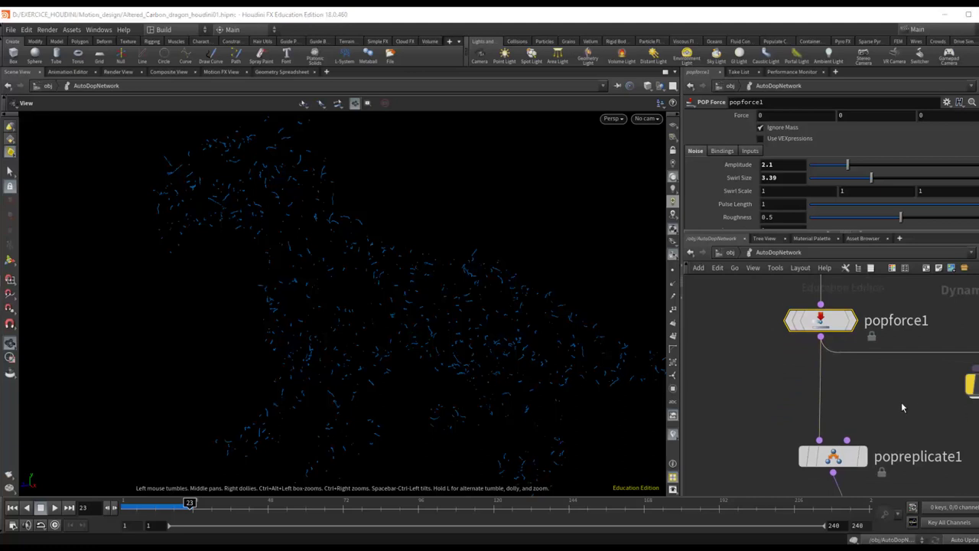
{"action": "mouse_move", "coordinate": [901, 402]}
{"action": "middle_mouse_down"}
{"action": "mouse_move", "coordinate": [828, 394]}
{"action": "mouse_move", "coordinate": [955, 393]}
{"action": "mouse_move", "coordinate": [898, 376]}
{"action": "mouse_move", "coordinate": [868, 389]}
{"action": "mouse_move", "coordinate": [838, 384]}
{"action": "middle_mouse_up"}
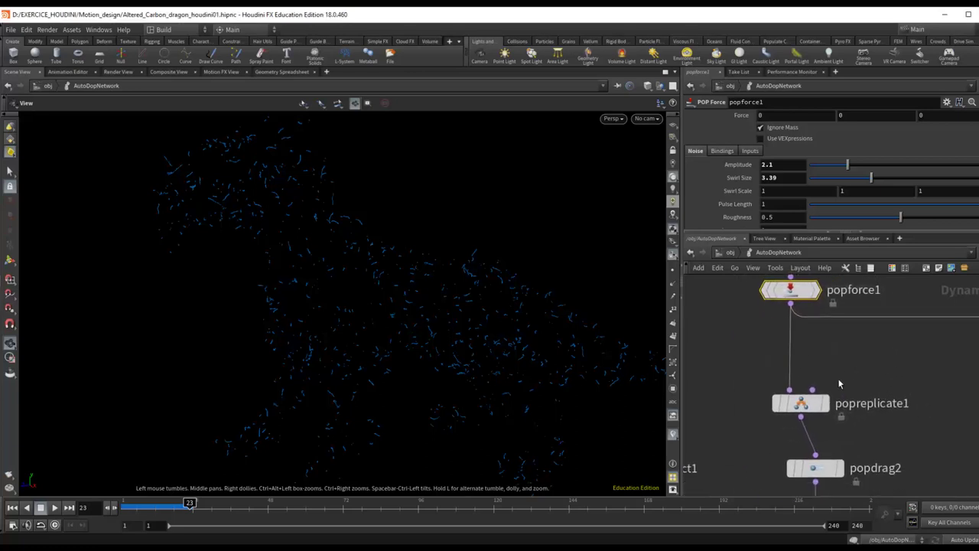
{"action": "left_click_drag", "start_coordinate": [800, 403], "coordinate": [799, 377]}
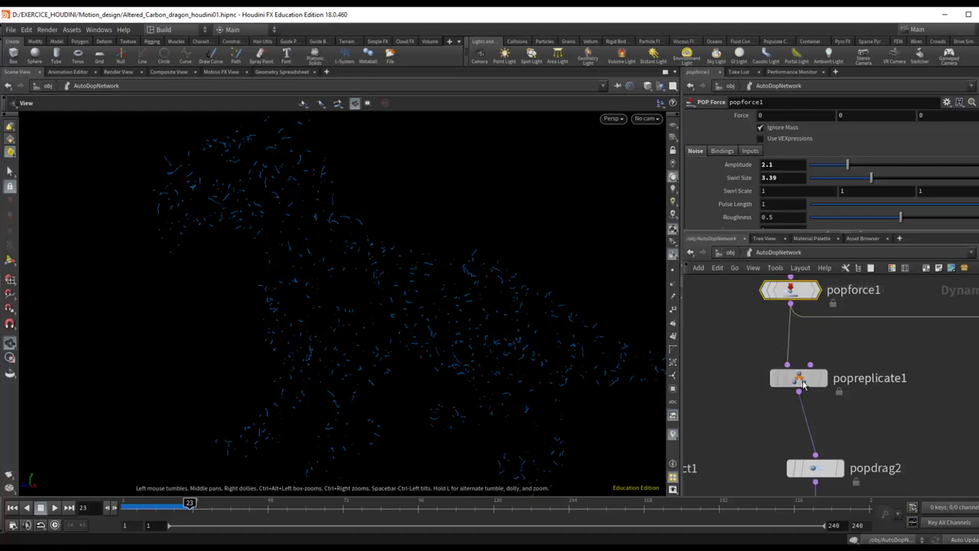
- Edit popreplicate1's Const. Birth Rate and pan the viewport to inspect the particles
{"action": "left_click", "coordinate": [800, 380]}
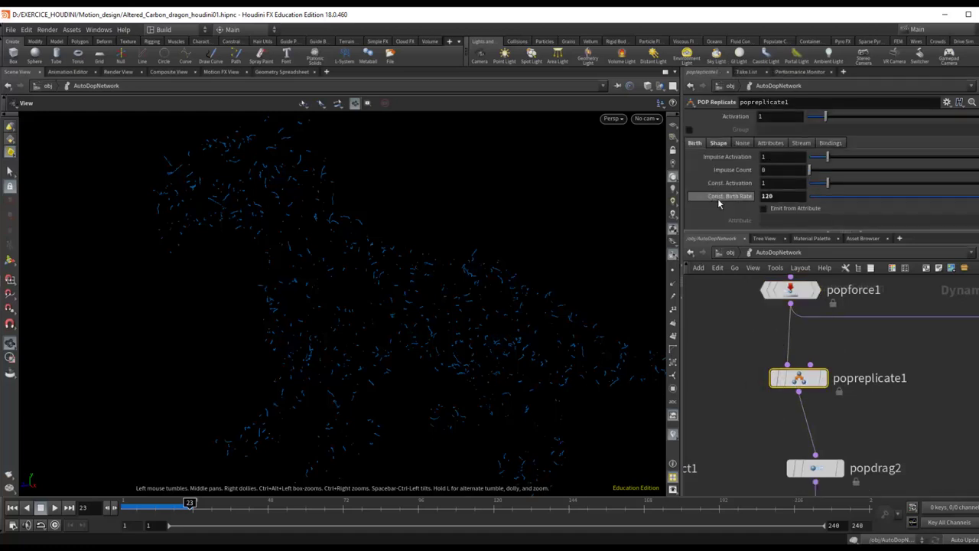
{"action": "left_click", "coordinate": [784, 196]}
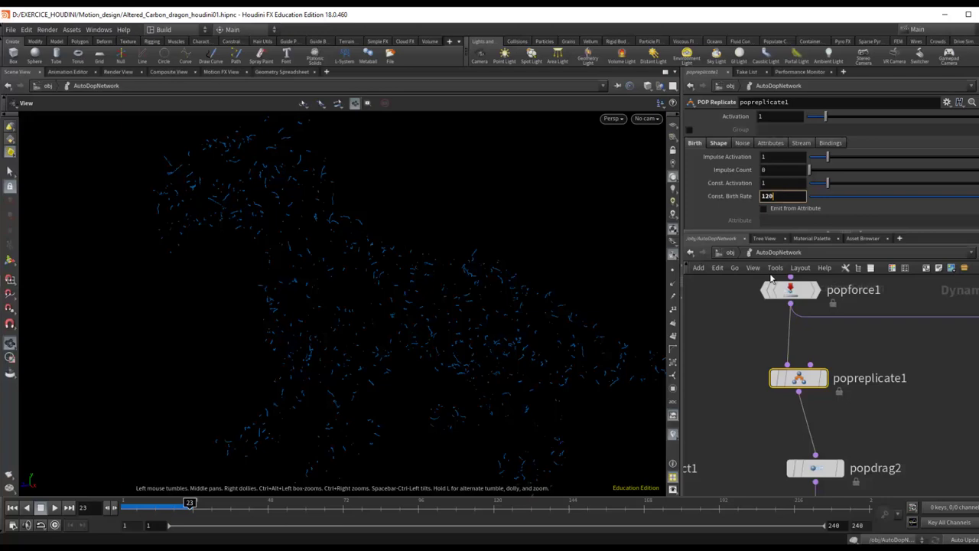
{"action": "scroll", "coordinate": [299, 280], "scroll_direction": "up", "scroll_amount": 3}
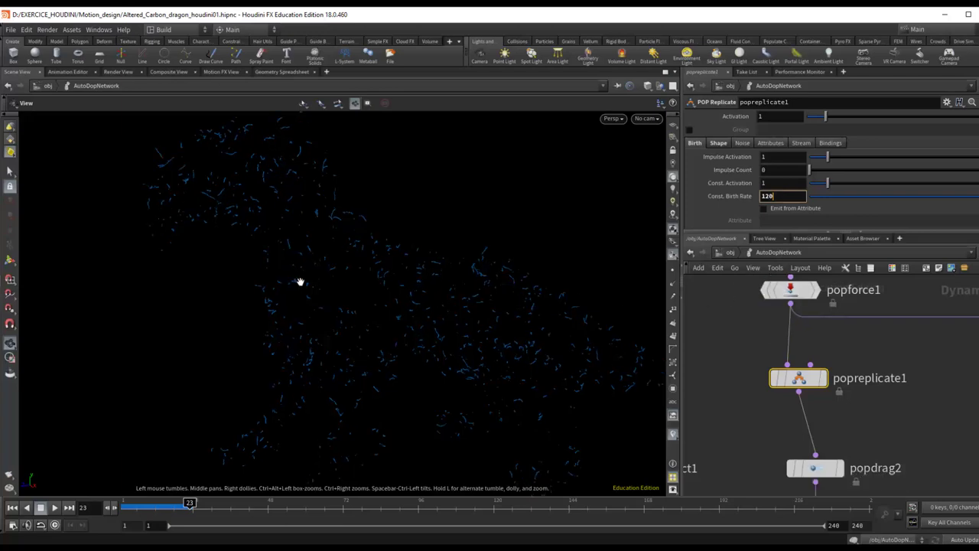
{"action": "scroll", "coordinate": [306, 285], "scroll_direction": "up", "scroll_amount": 3}
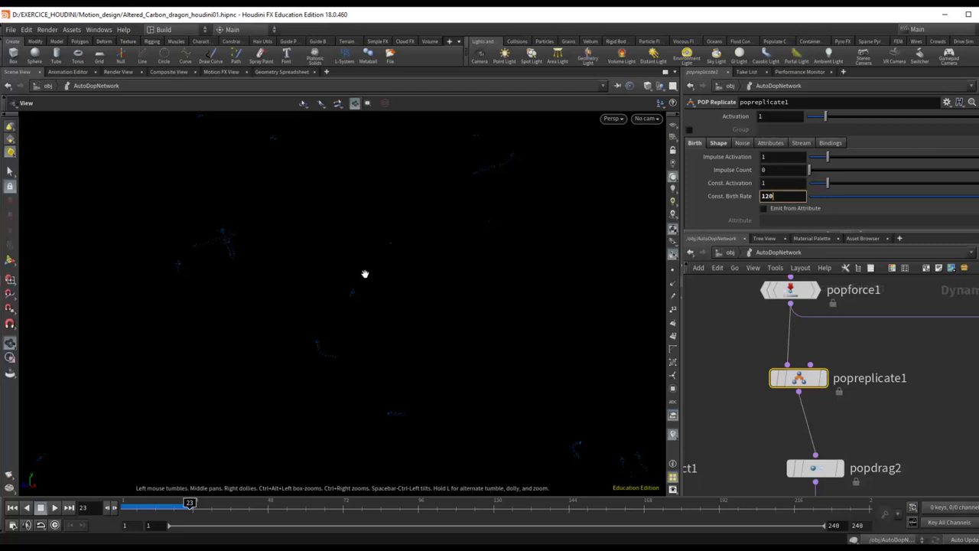
{"action": "key", "text": "Return"}
{"action": "middle_click_drag", "start_coordinate": [439, 296], "coordinate": [378, 336]}
{"action": "mouse_move", "coordinate": [484, 294]}
{"action": "middle_mouse_down"}
{"action": "mouse_move", "coordinate": [481, 308]}
{"action": "mouse_move", "coordinate": [452, 314]}
{"action": "mouse_move", "coordinate": [535, 304]}
{"action": "mouse_move", "coordinate": [548, 292]}
{"action": "mouse_move", "coordinate": [542, 268]}
{"action": "mouse_move", "coordinate": [472, 322]}
{"action": "mouse_move", "coordinate": [460, 357]}
{"action": "mouse_move", "coordinate": [489, 395]}
{"action": "mouse_move", "coordinate": [538, 400]}
{"action": "mouse_move", "coordinate": [481, 363]}
{"action": "mouse_move", "coordinate": [478, 384]}
{"action": "mouse_move", "coordinate": [500, 385]}
{"action": "mouse_move", "coordinate": [500, 406]}
{"action": "middle_mouse_up"}
{"action": "mouse_move", "coordinate": [798, 378]}
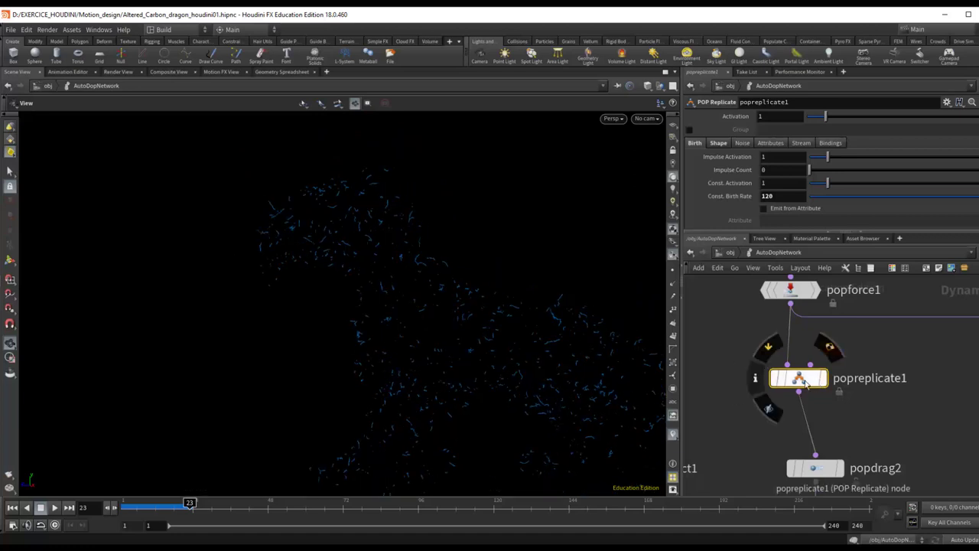
{"action": "left_click_drag", "start_coordinate": [801, 388], "coordinate": [803, 388]}
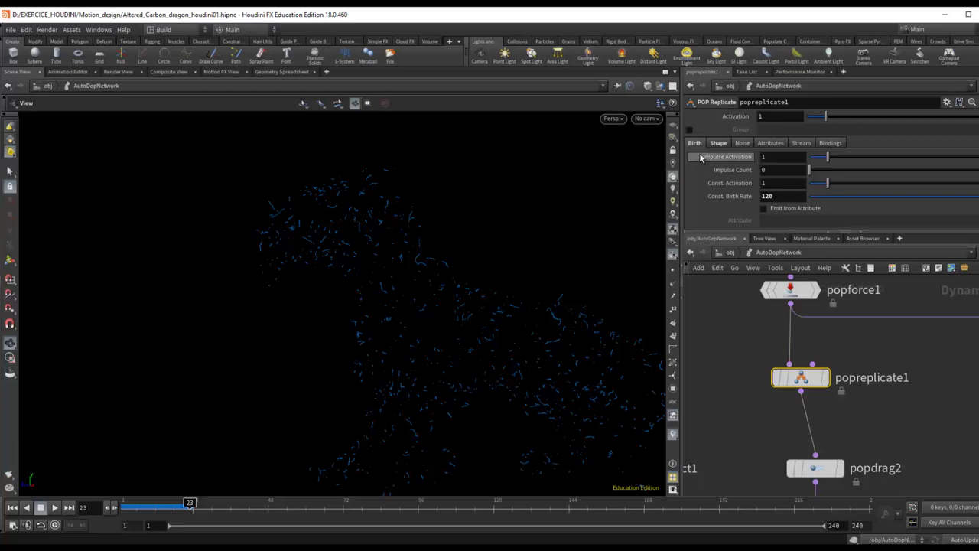
{"action": "mouse_move", "coordinate": [768, 232]}
{"action": "left_mouse_down"}
{"action": "mouse_move", "coordinate": [780, 373]}
{"action": "mouse_move", "coordinate": [780, 338]}
{"action": "left_mouse_up"}
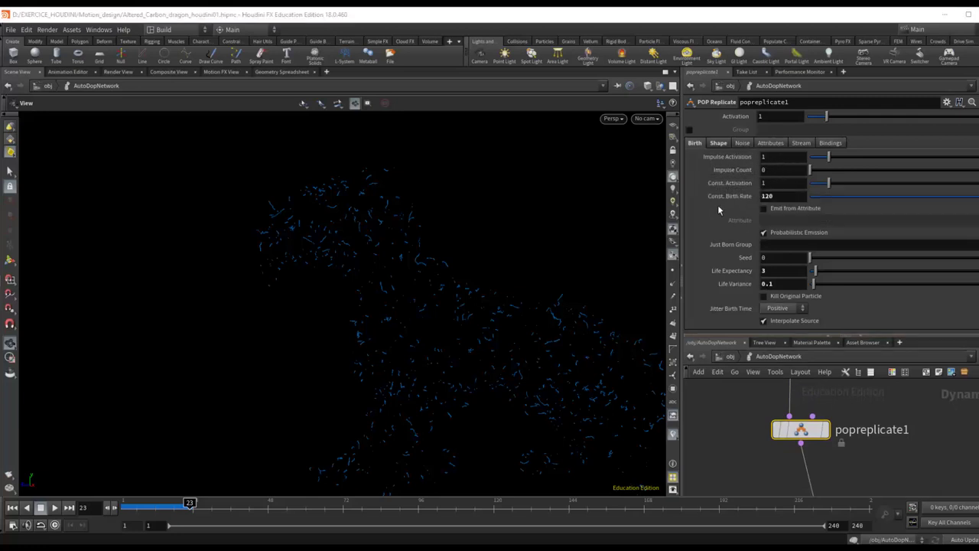
- Drop the Const. Birth Rate to near zero and replay from frame 1
{"action": "left_click", "coordinate": [771, 196]}
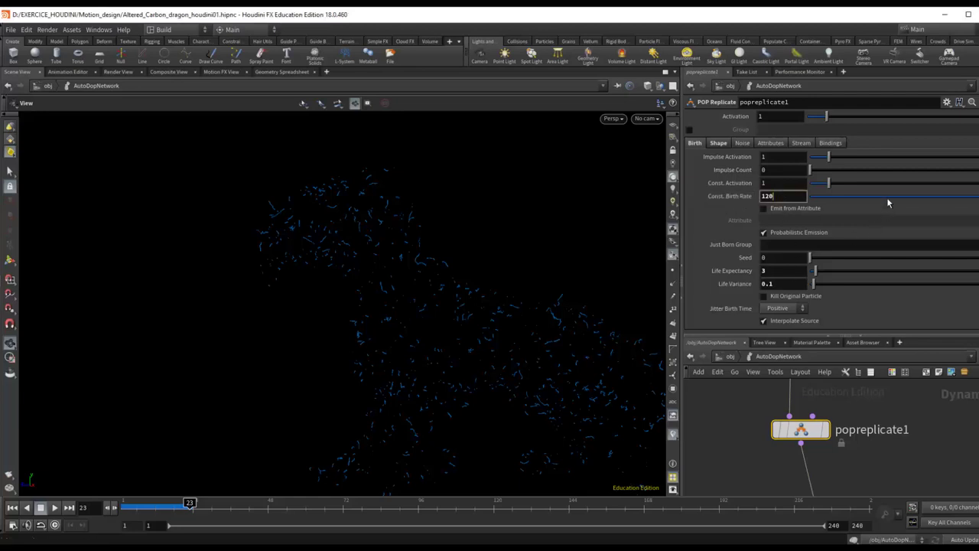
{"action": "left_click_drag", "start_coordinate": [887, 202], "coordinate": [819, 205]}
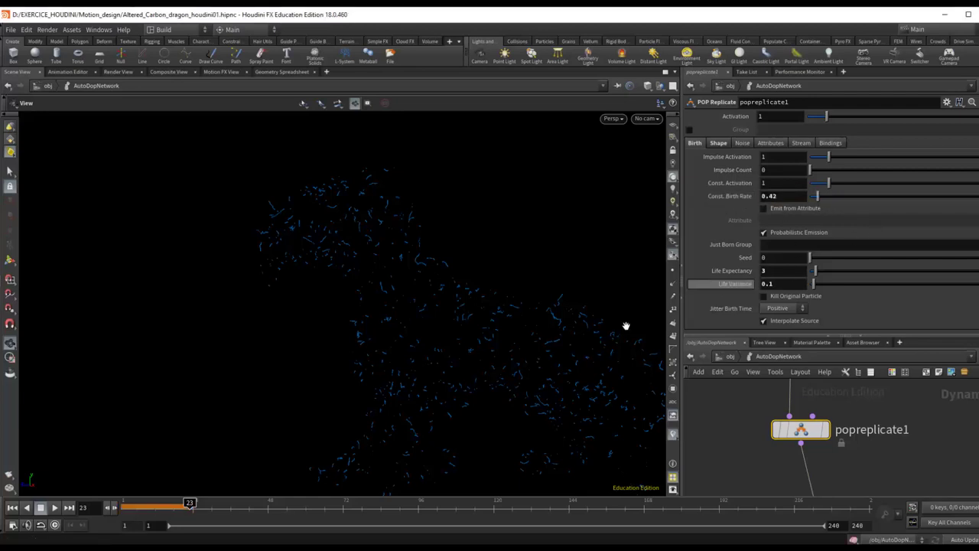
{"action": "left_click", "coordinate": [10, 509]}
{"action": "left_click", "coordinate": [55, 508]}
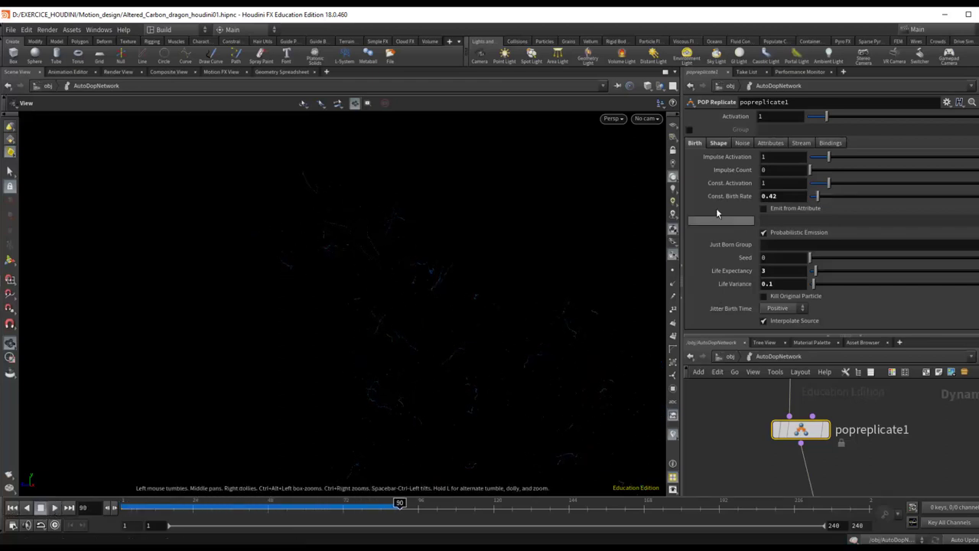
- Set the Const. Birth Rate to 120 and replay the simulation from frame 1
{"action": "left_click_drag", "start_coordinate": [819, 202], "coordinate": [953, 203]}
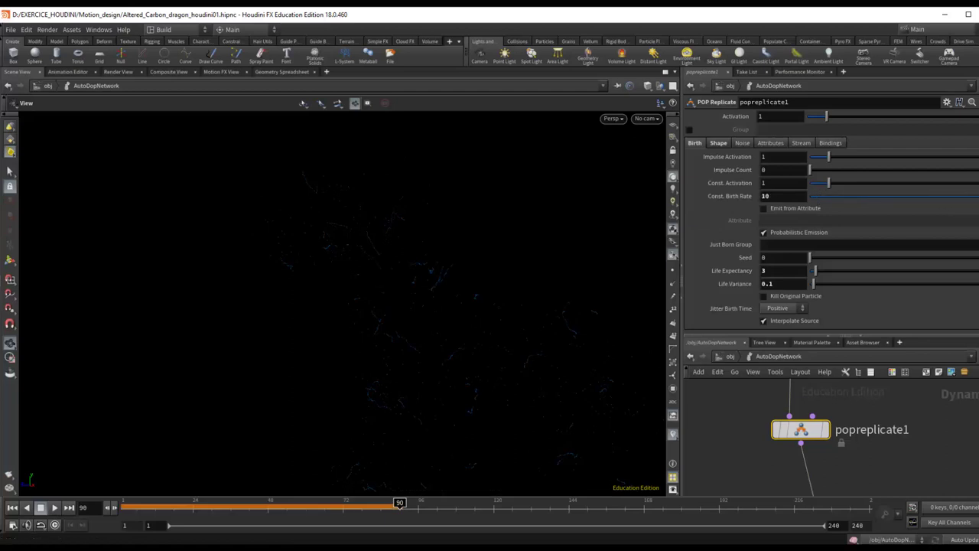
{"action": "left_click", "coordinate": [769, 196]}
{"action": "type", "text": "0"}
{"action": "key", "text": "Return"}
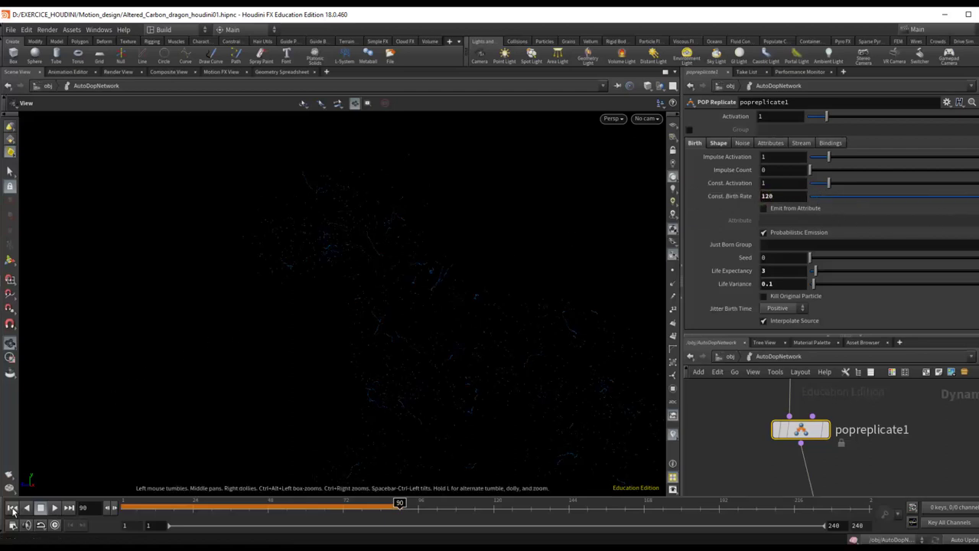
{"action": "left_click", "coordinate": [12, 508]}
{"action": "left_click", "coordinate": [55, 508]}
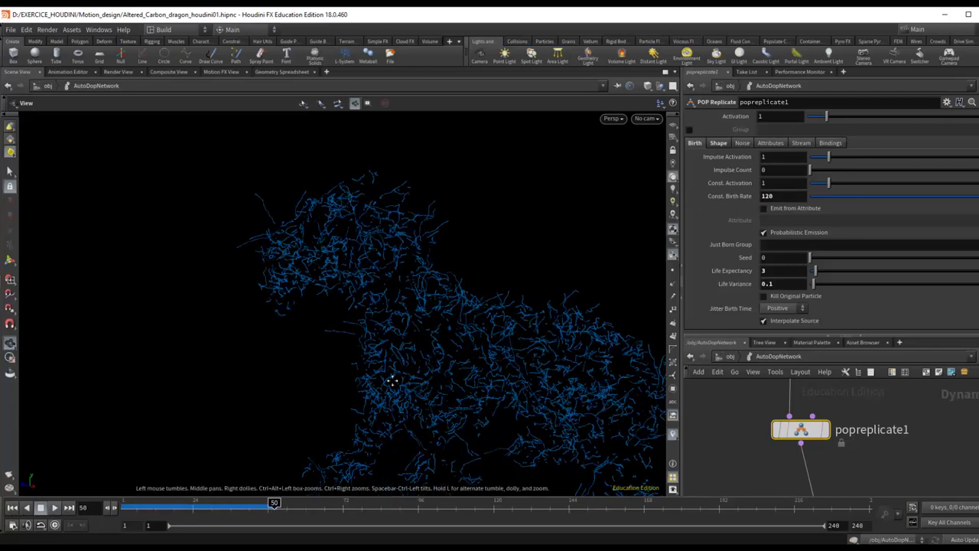
- Browse popreplicate1's Shape, Noise, Attributes, Stream and Bindings settings, returning to Birth
{"action": "middle_click_drag", "start_coordinate": [392, 380], "coordinate": [337, 327]}
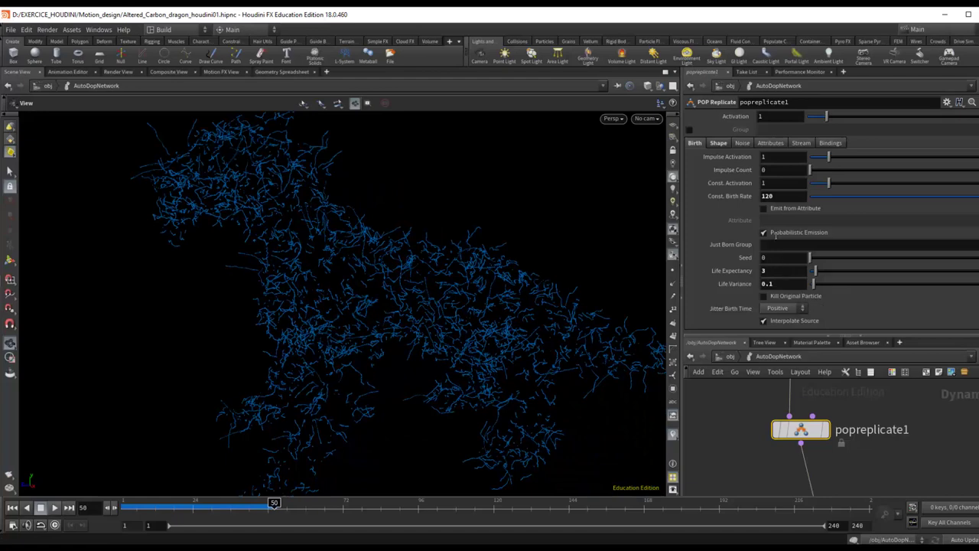
{"action": "left_click", "coordinate": [723, 144]}
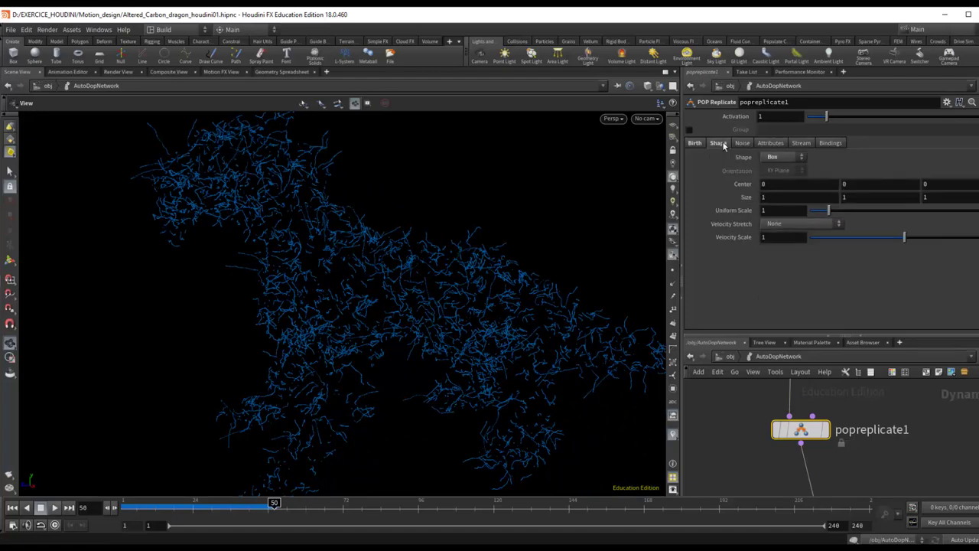
{"action": "left_click", "coordinate": [744, 143]}
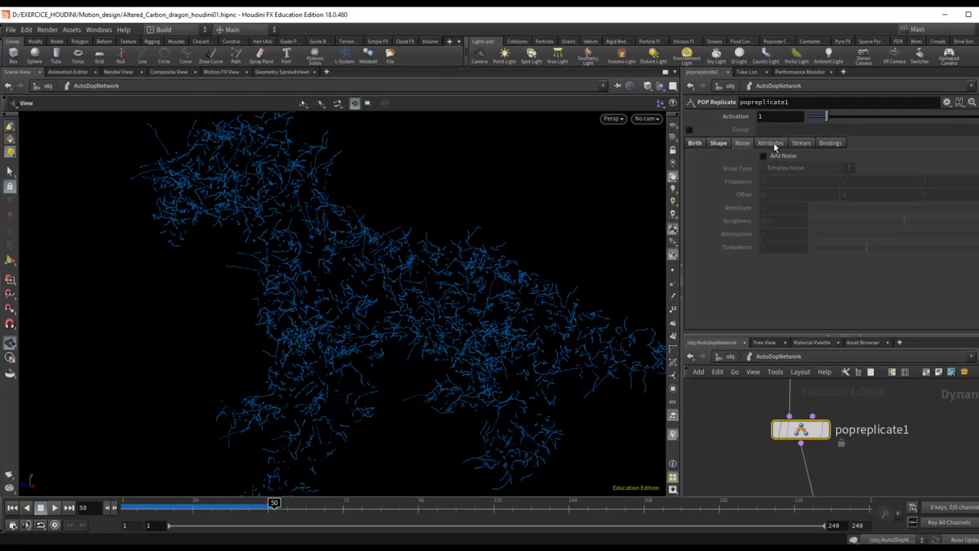
{"action": "left_click", "coordinate": [771, 144]}
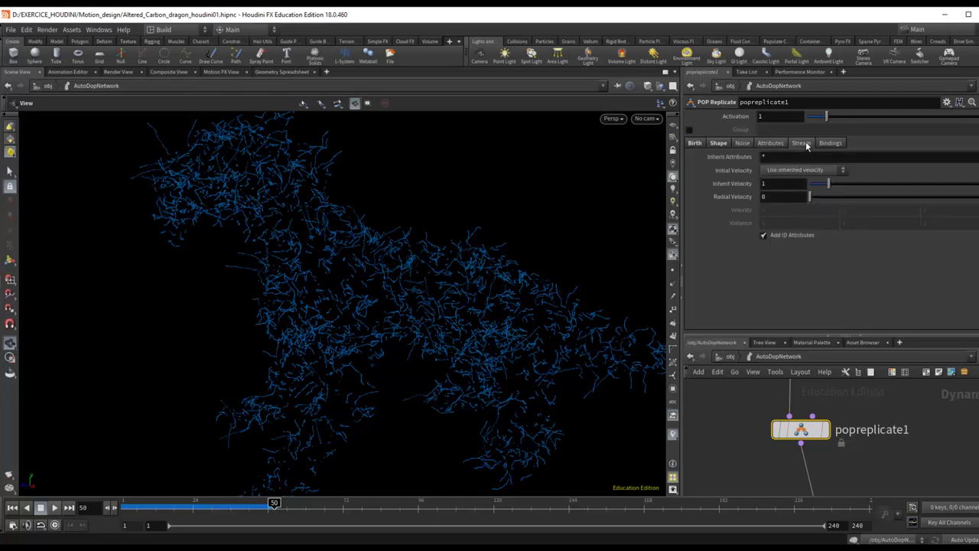
{"action": "left_click", "coordinate": [806, 145]}
{"action": "left_click", "coordinate": [831, 144]}
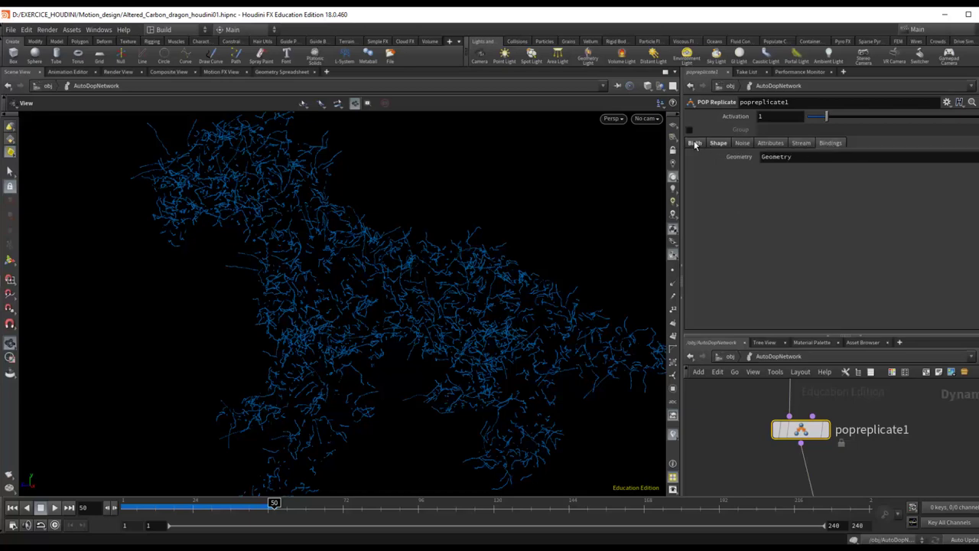
{"action": "left_click", "coordinate": [695, 143]}
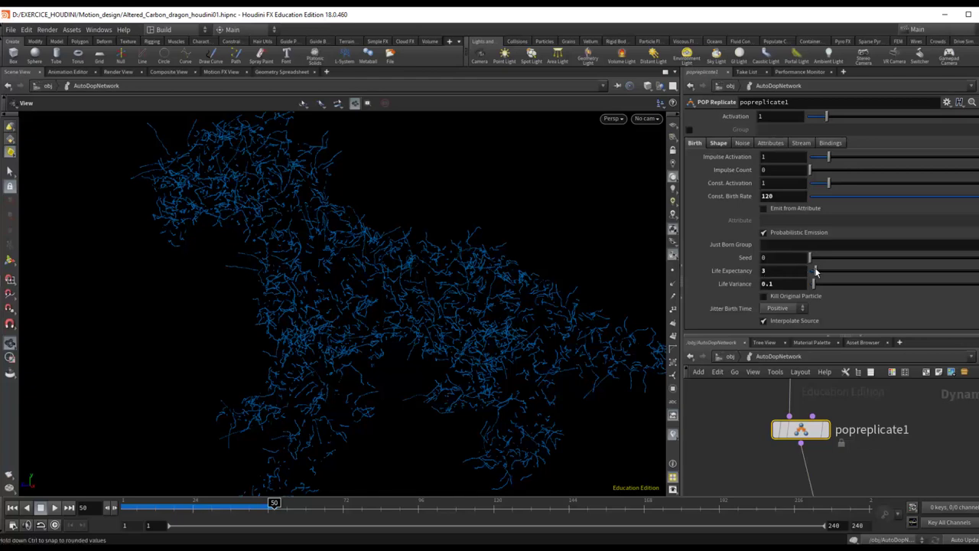
- Raise Life Expectancy to 18.6 and replay from frame 1 to see longer strands
{"action": "left_click_drag", "start_coordinate": [825, 274], "coordinate": [852, 273]}
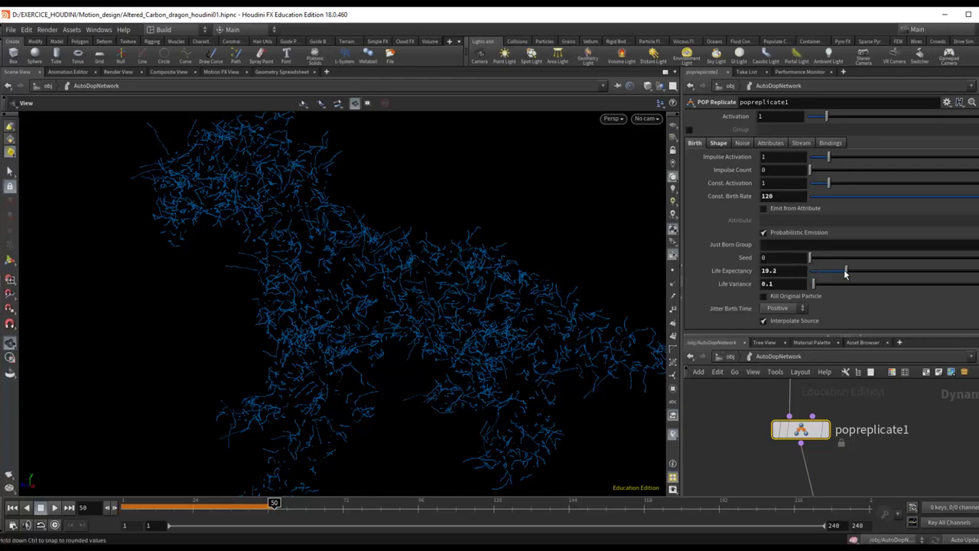
{"action": "left_click", "coordinate": [13, 507]}
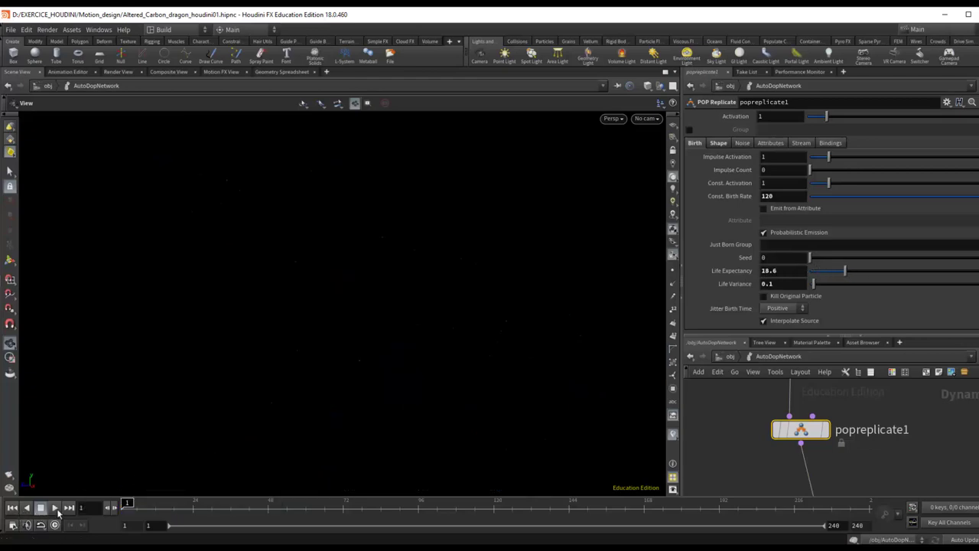
{"action": "left_click", "coordinate": [55, 507]}
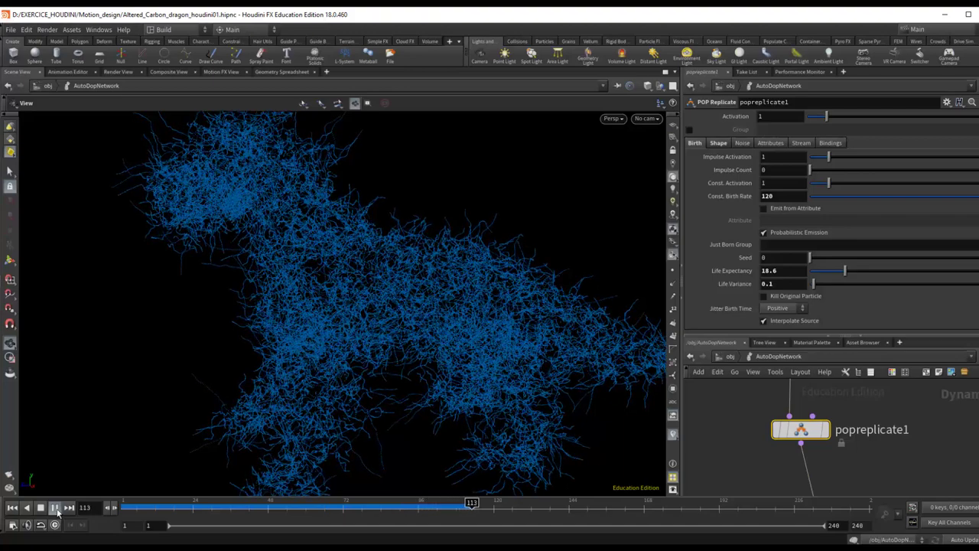
{"action": "left_click", "coordinate": [55, 508]}
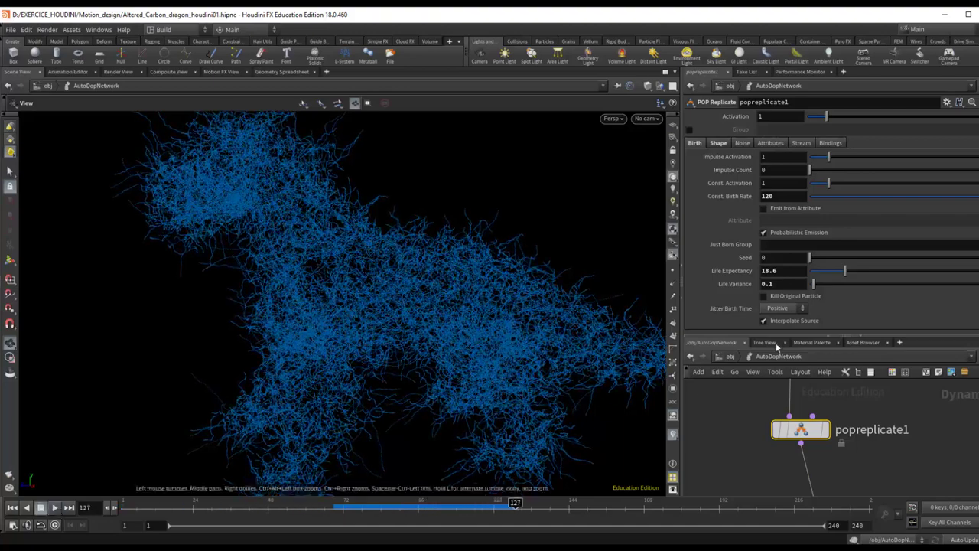
- Set Life Expectancy to 2.5 and replay the simulation from frame 1
{"action": "left_click", "coordinate": [780, 270]}
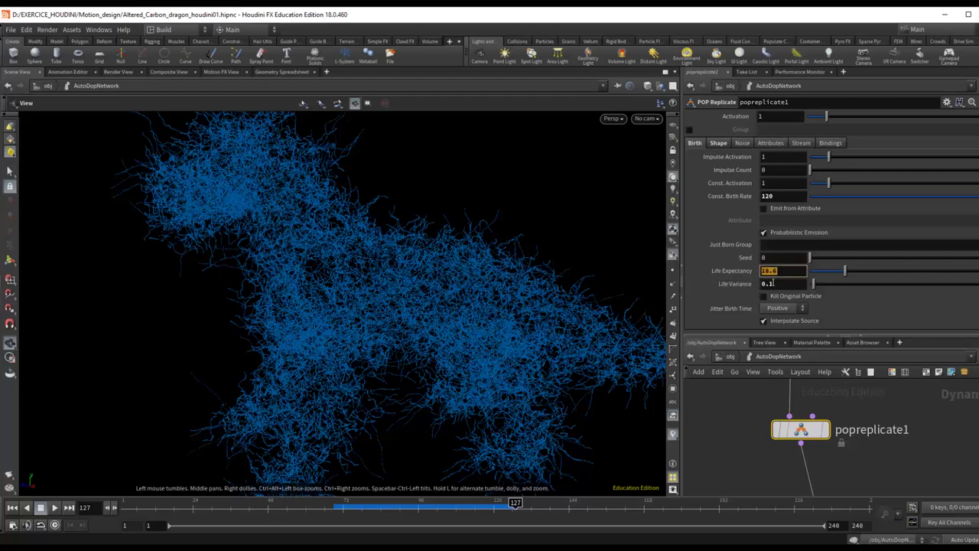
{"action": "type", "text": "2.5"}
{"action": "key", "text": "Return"}
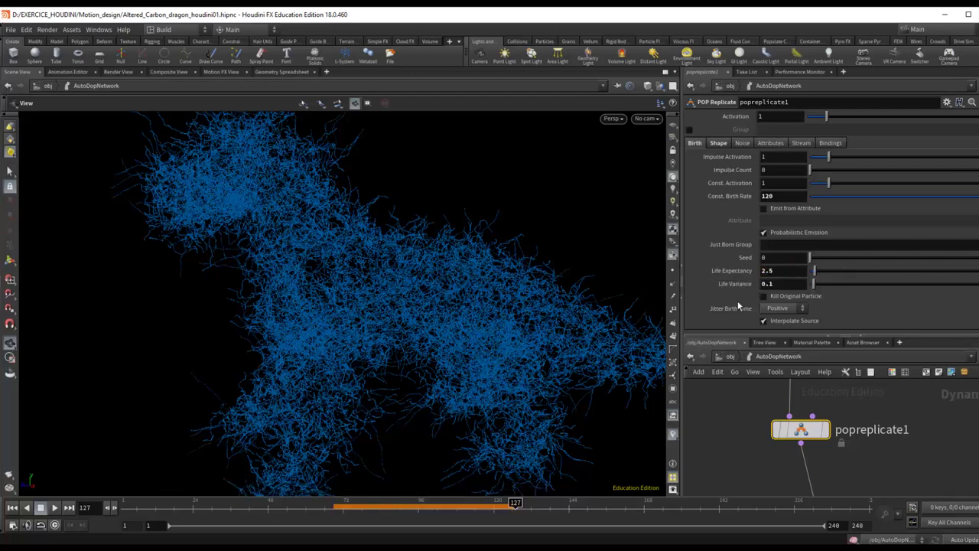
{"action": "left_click", "coordinate": [12, 507]}
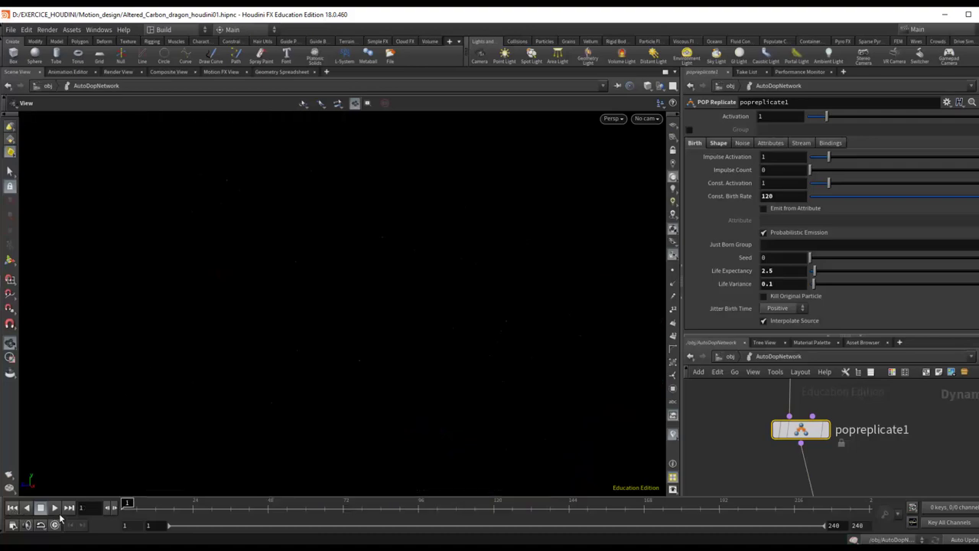
{"action": "left_click", "coordinate": [57, 507]}
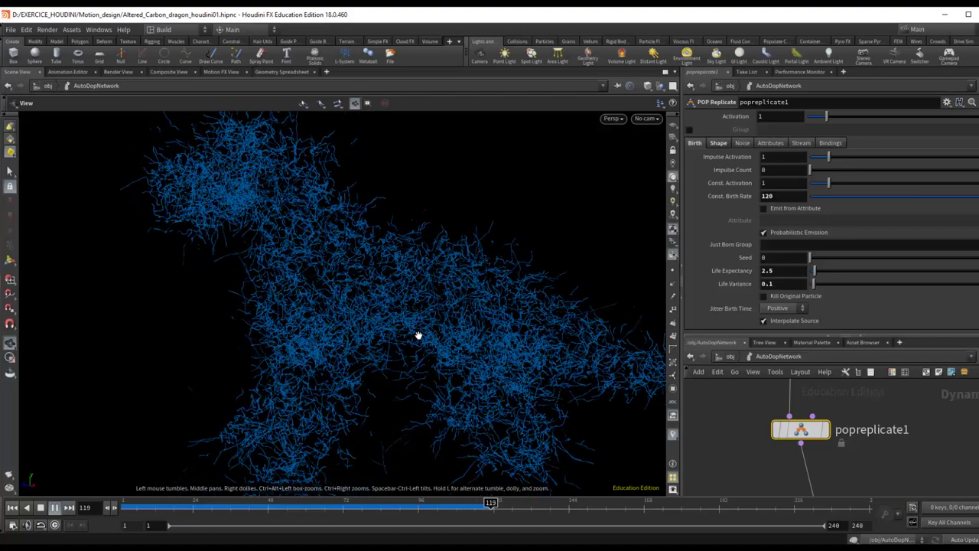
- Stop playback at frame 189 and pan the network to popdrag2 and popdrag1
{"action": "middle_click_drag", "start_coordinate": [419, 335], "coordinate": [377, 336]}
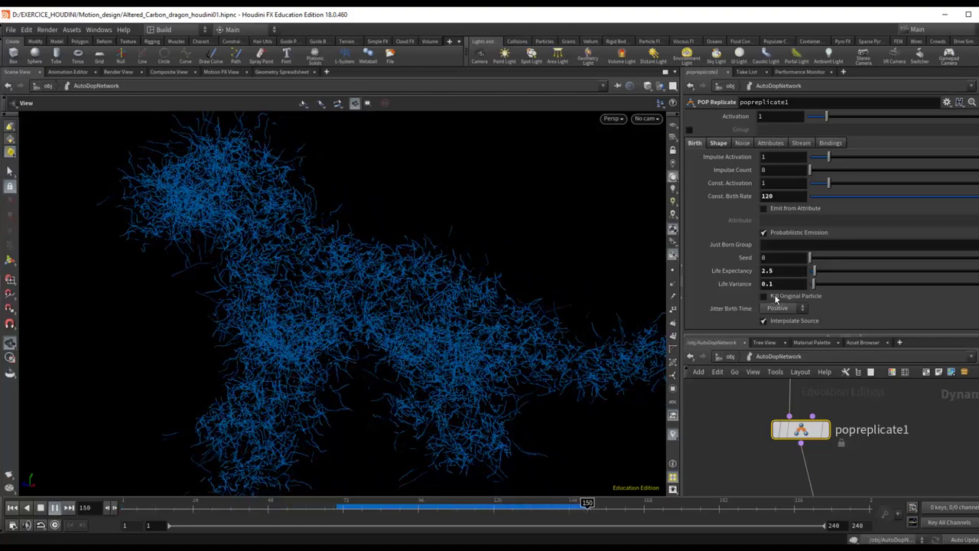
{"action": "middle_click_drag", "start_coordinate": [887, 466], "coordinate": [889, 404]}
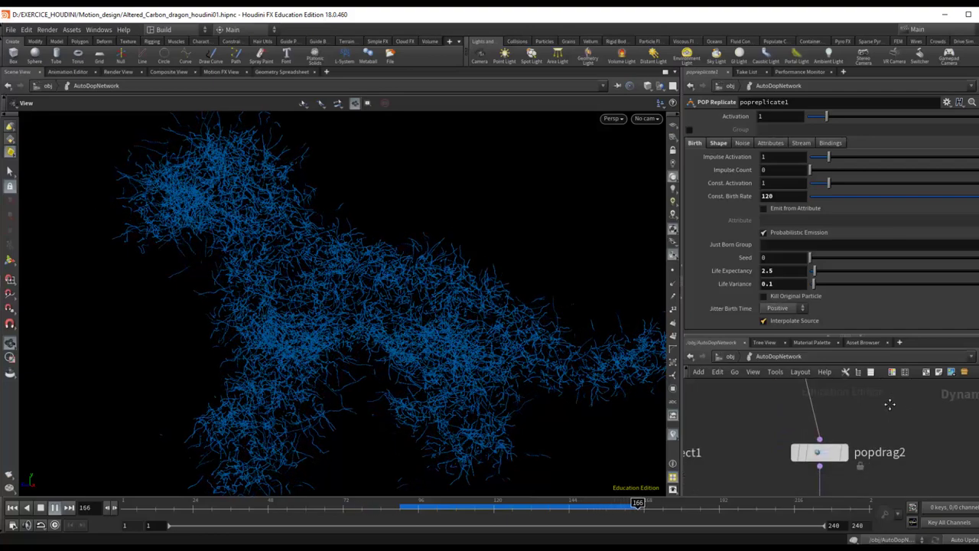
{"action": "left_click", "coordinate": [41, 507]}
{"action": "scroll", "coordinate": [755, 453], "scroll_direction": "down", "scroll_amount": 1}
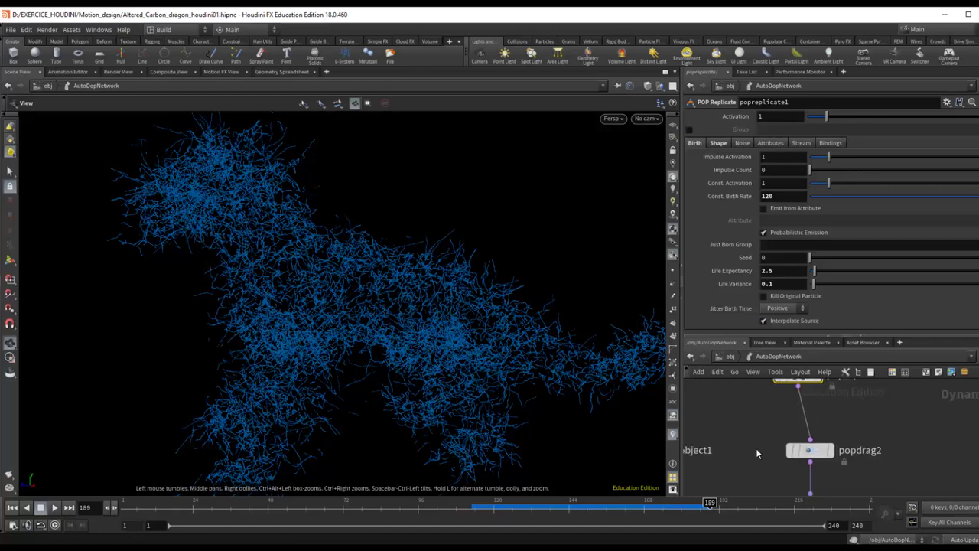
{"action": "mouse_move", "coordinate": [746, 495]}
{"action": "middle_mouse_down"}
{"action": "mouse_move", "coordinate": [757, 417]}
{"action": "mouse_move", "coordinate": [765, 449]}
{"action": "middle_mouse_up"}
- Compare popdrag2's Air Resistance of 1 with popdrag1's 0.21
{"action": "left_click", "coordinate": [809, 414]}
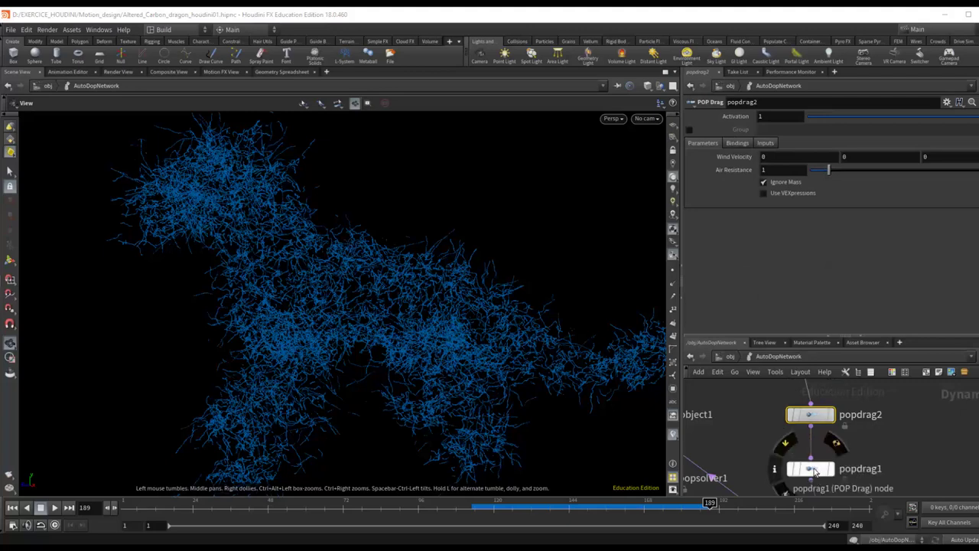
{"action": "left_click_drag", "start_coordinate": [815, 471], "coordinate": [814, 457]}
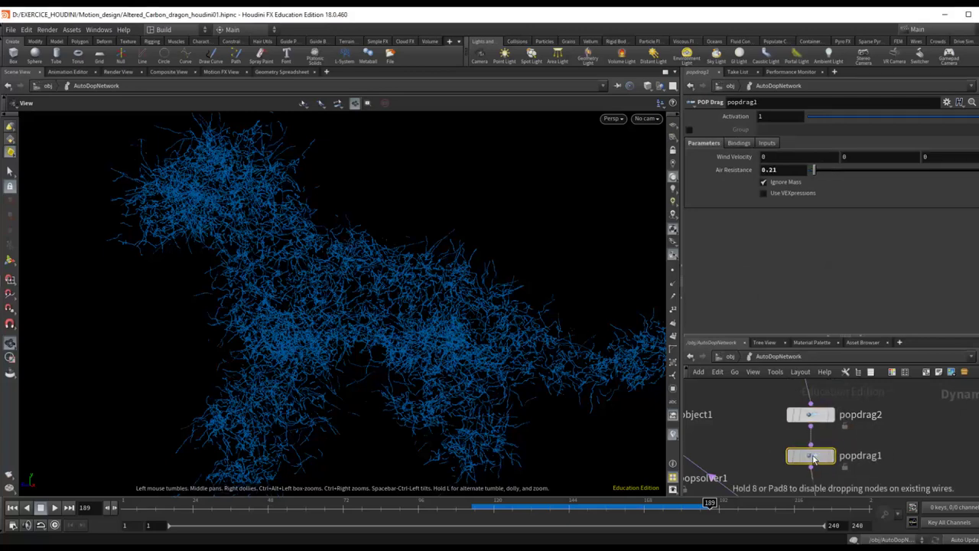
{"action": "left_click", "coordinate": [812, 419]}
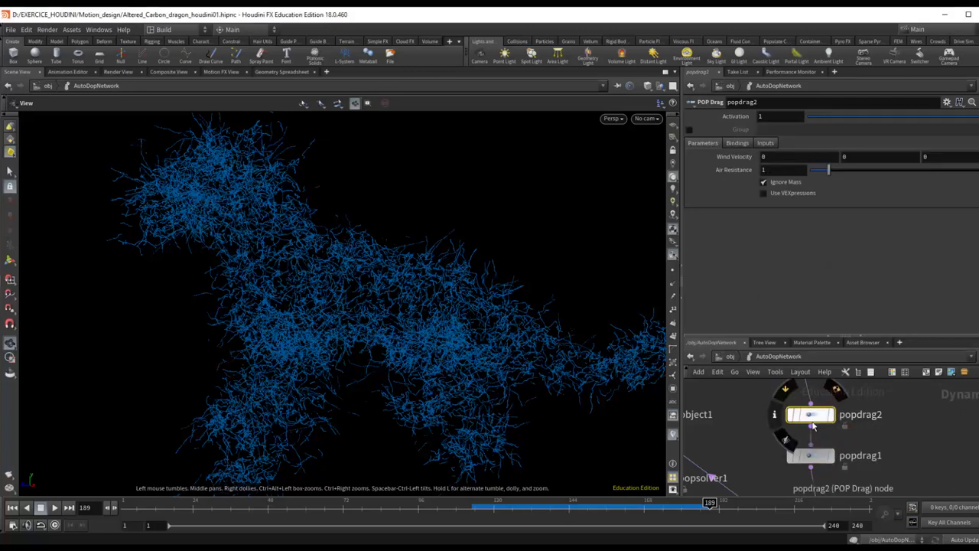
{"action": "middle_click_drag", "start_coordinate": [880, 424], "coordinate": [900, 453]}
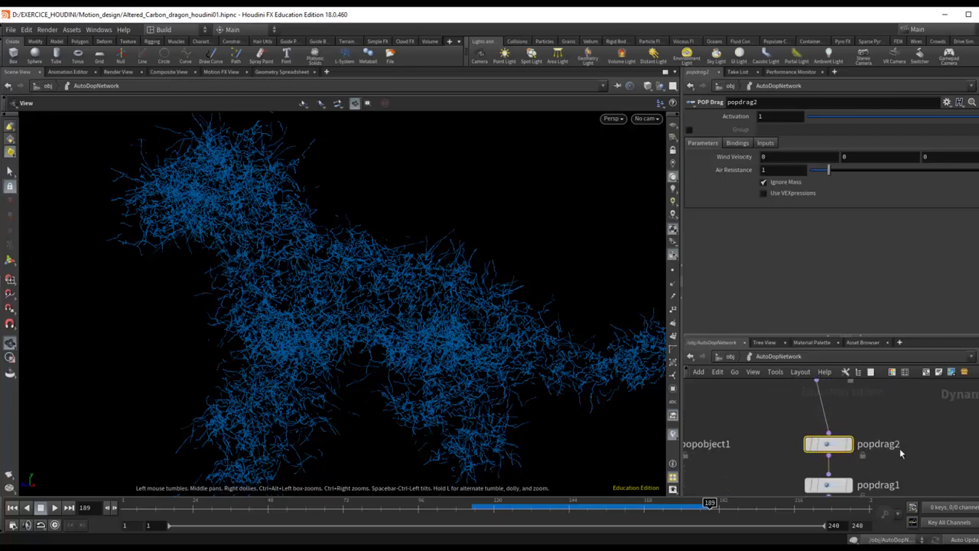
{"action": "left_click_drag", "start_coordinate": [809, 443], "coordinate": [802, 432]}
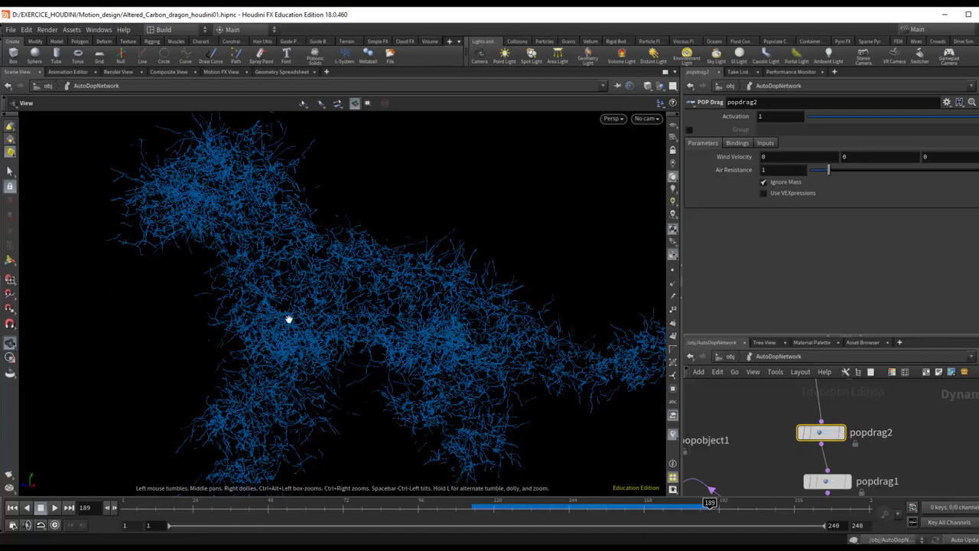
{"action": "middle_click_drag", "start_coordinate": [911, 436], "coordinate": [902, 412]}
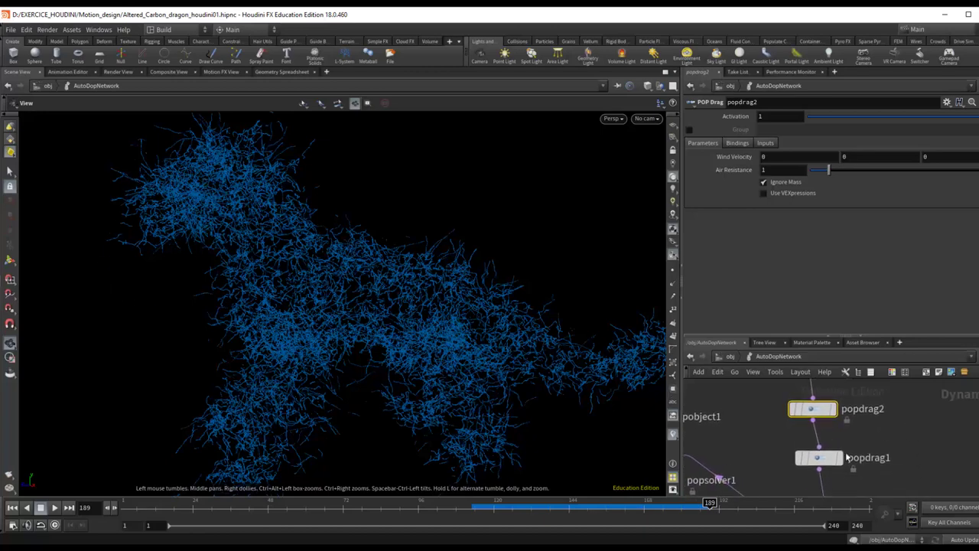
{"action": "left_click", "coordinate": [819, 459]}
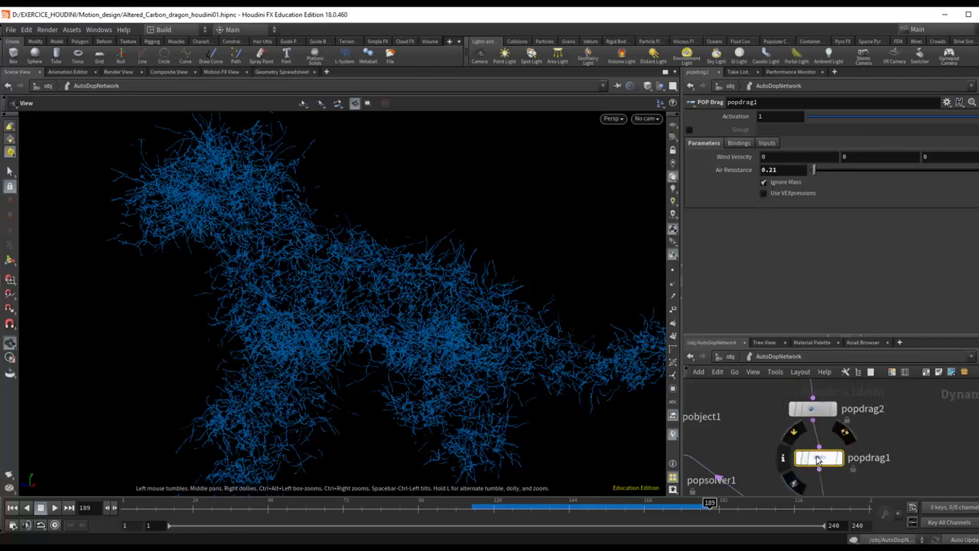
{"action": "left_click", "coordinate": [812, 409]}
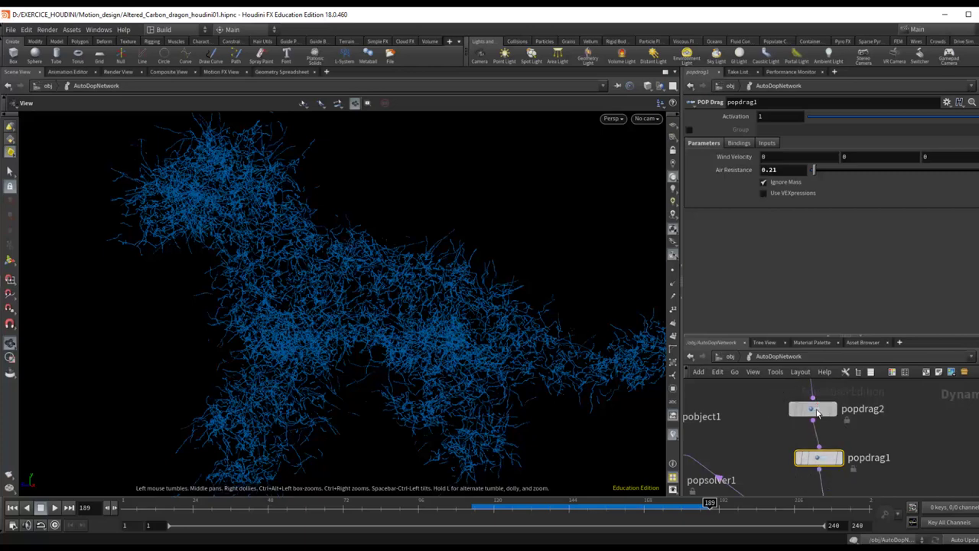
- Check popdrag1's input connections, then return to its main parameters
{"action": "left_click", "coordinate": [819, 459]}
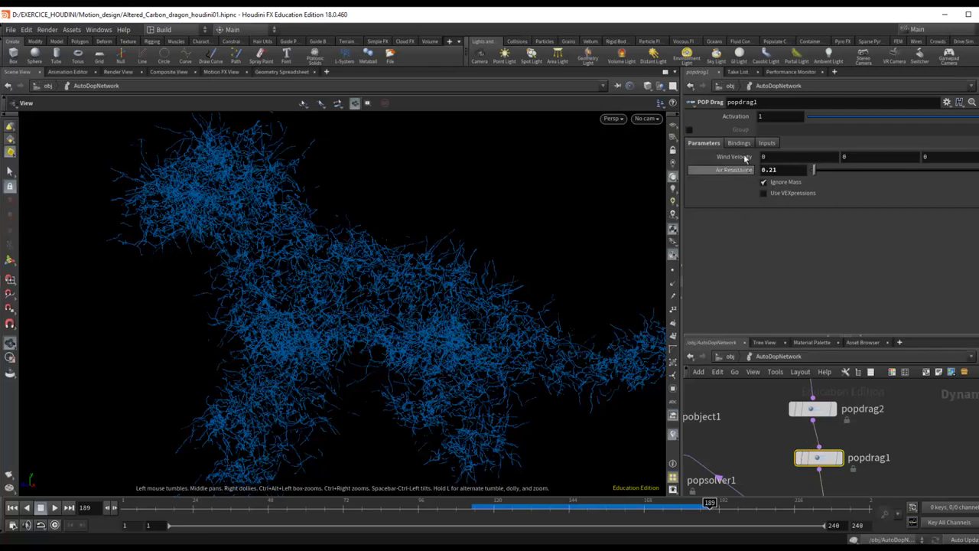
{"action": "left_click", "coordinate": [738, 143]}
{"action": "left_click", "coordinate": [765, 143]}
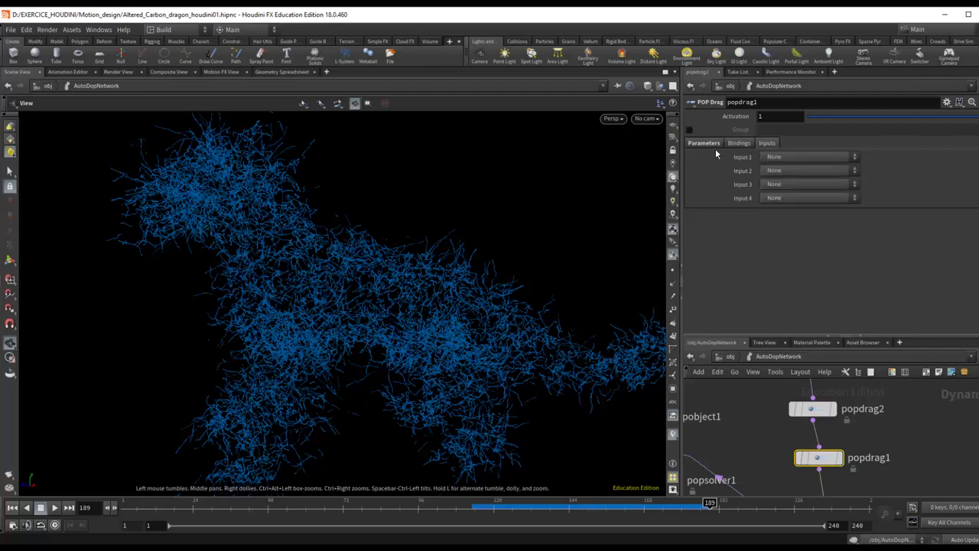
{"action": "left_click", "coordinate": [704, 143]}
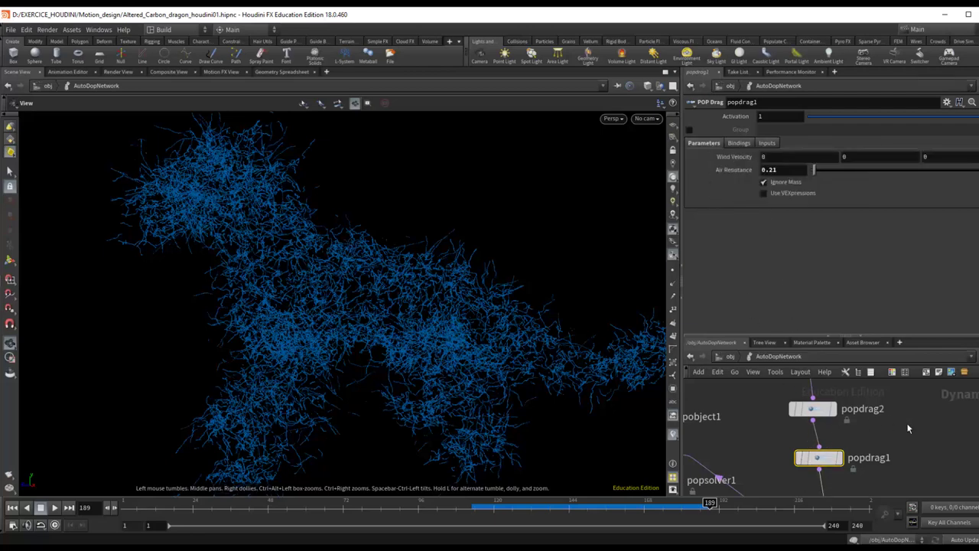
- Move popdrag1 up and left, revealing merge2 and gravity1
{"action": "scroll", "coordinate": [922, 448], "scroll_direction": "down", "scroll_amount": 2}
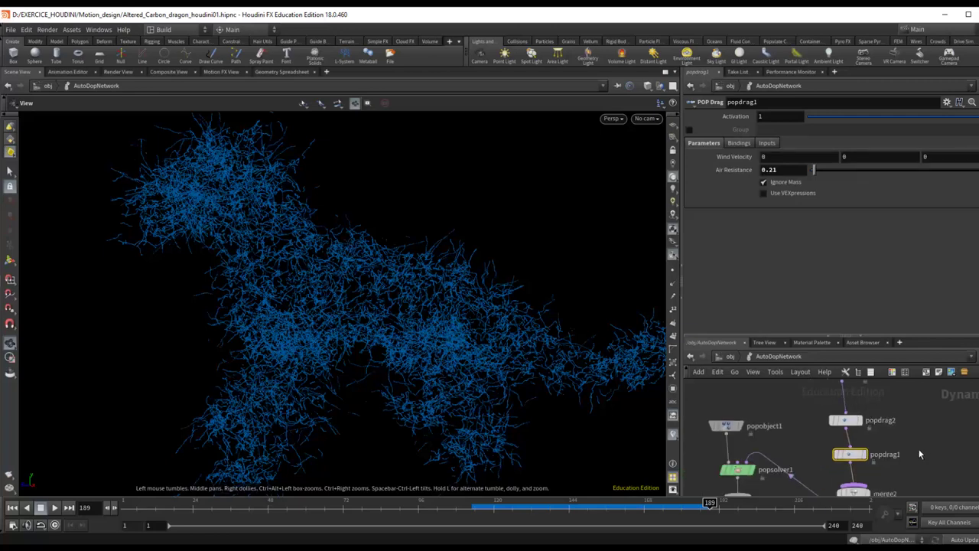
{"action": "middle_click_drag", "start_coordinate": [919, 455], "coordinate": [908, 443]}
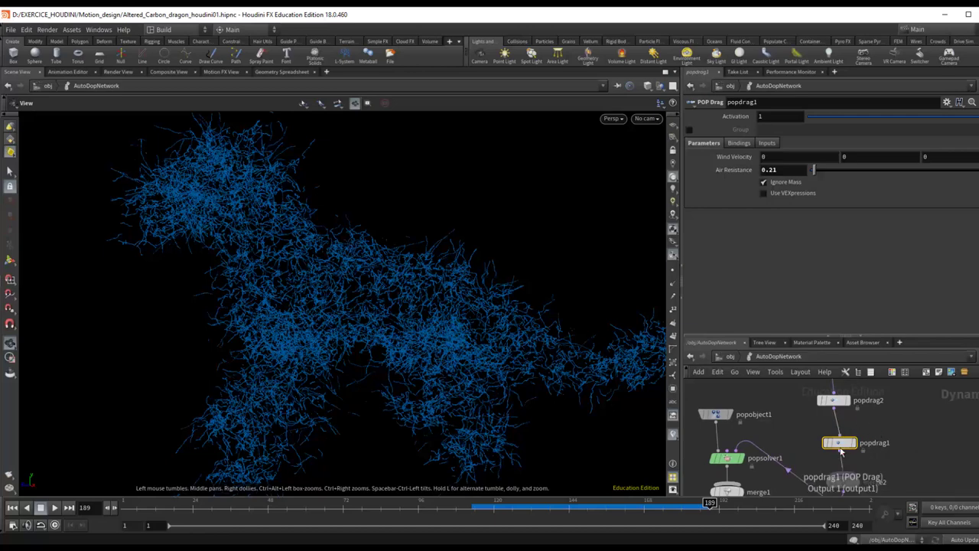
{"action": "left_click_drag", "start_coordinate": [840, 446], "coordinate": [835, 437]}
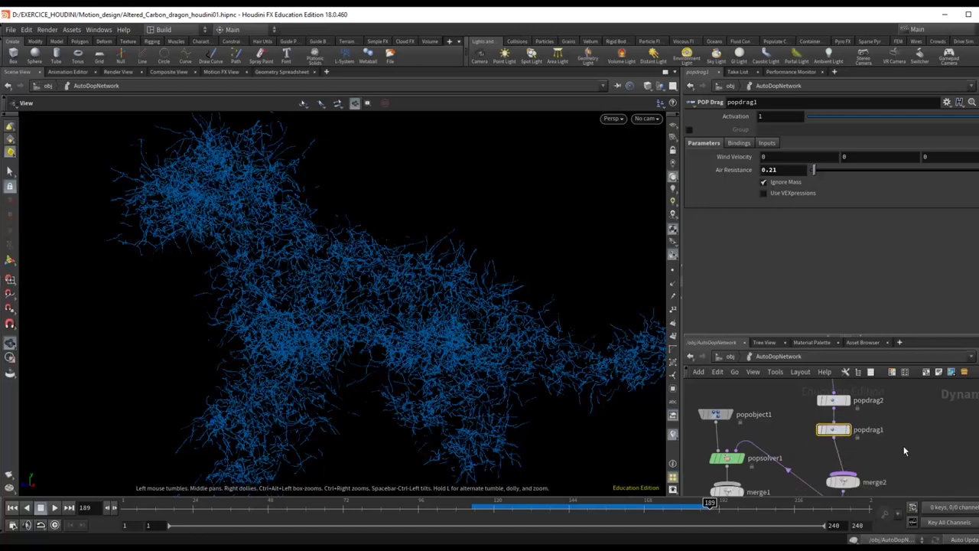
{"action": "mouse_move", "coordinate": [903, 445]}
{"action": "middle_mouse_down"}
{"action": "mouse_move", "coordinate": [910, 397]}
{"action": "mouse_move", "coordinate": [932, 371]}
{"action": "middle_mouse_up"}
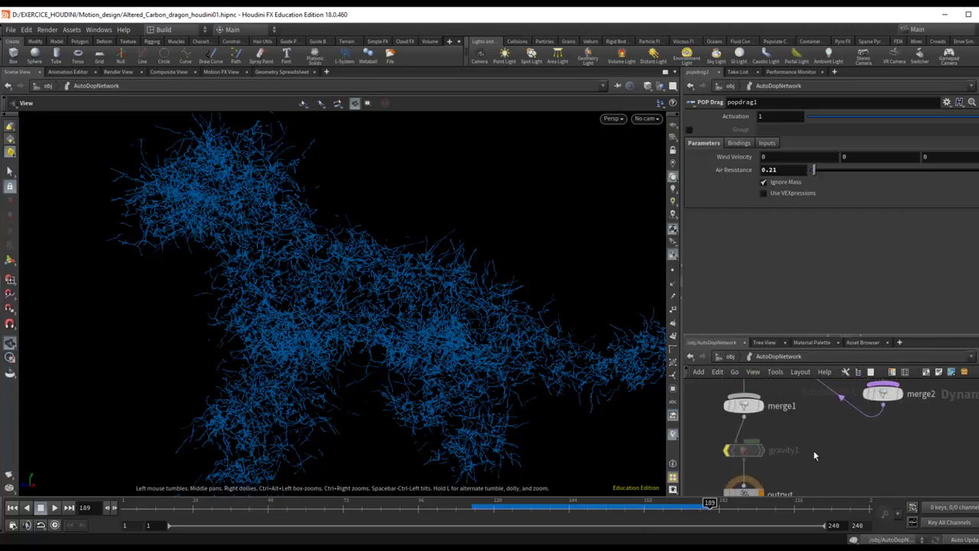
{"action": "scroll", "coordinate": [834, 466], "scroll_direction": "up", "scroll_amount": 2}
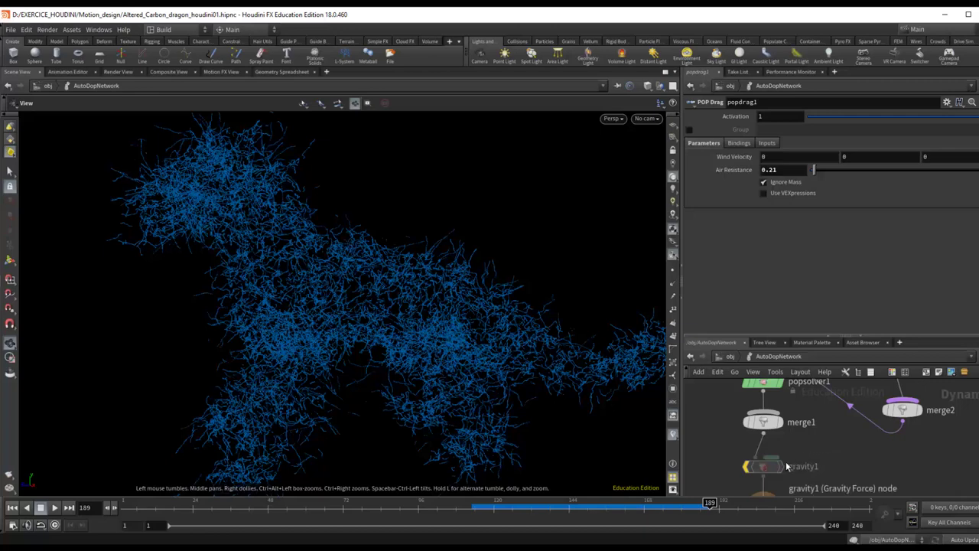
- Recentre the network on popdrag1 and merge2, and shift merge2 slightly right
{"action": "middle_click_drag", "start_coordinate": [856, 458], "coordinate": [792, 497]}
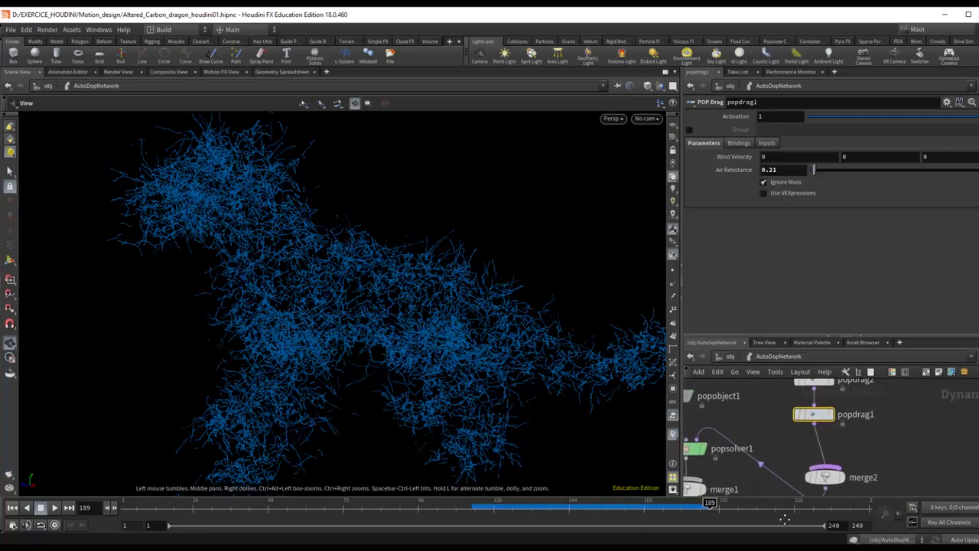
{"action": "left_click_drag", "start_coordinate": [844, 464], "coordinate": [826, 457]}
{"action": "middle_click_drag", "start_coordinate": [890, 375], "coordinate": [913, 440]}
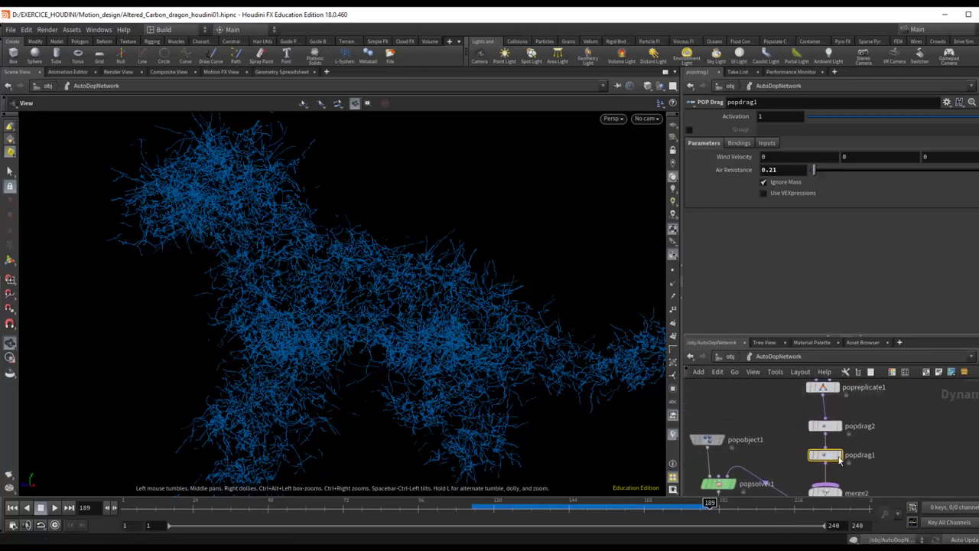
{"action": "middle_click_drag", "start_coordinate": [834, 493], "coordinate": [810, 439]}
{"action": "left_click_drag", "start_coordinate": [833, 429], "coordinate": [840, 429]}
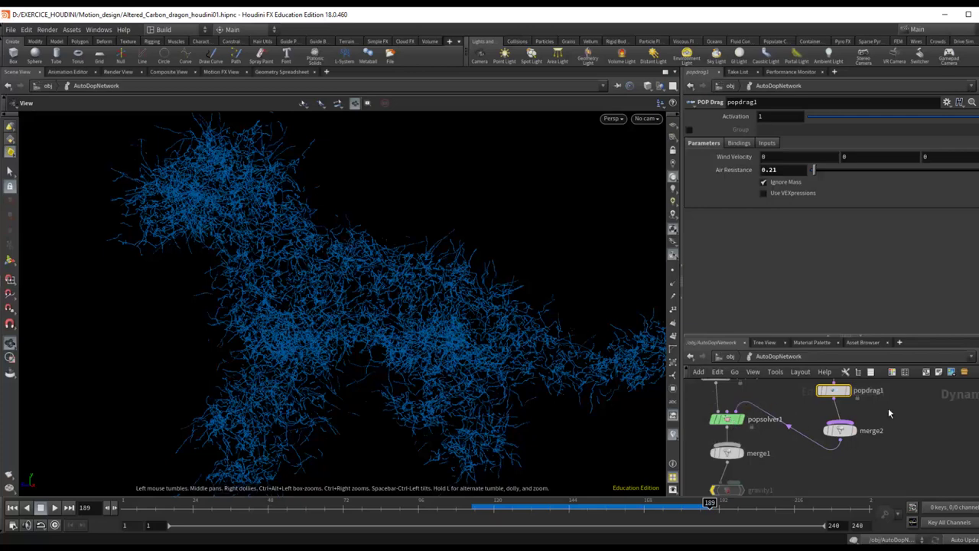
{"action": "scroll", "coordinate": [888, 408], "scroll_direction": "up", "scroll_amount": 4}
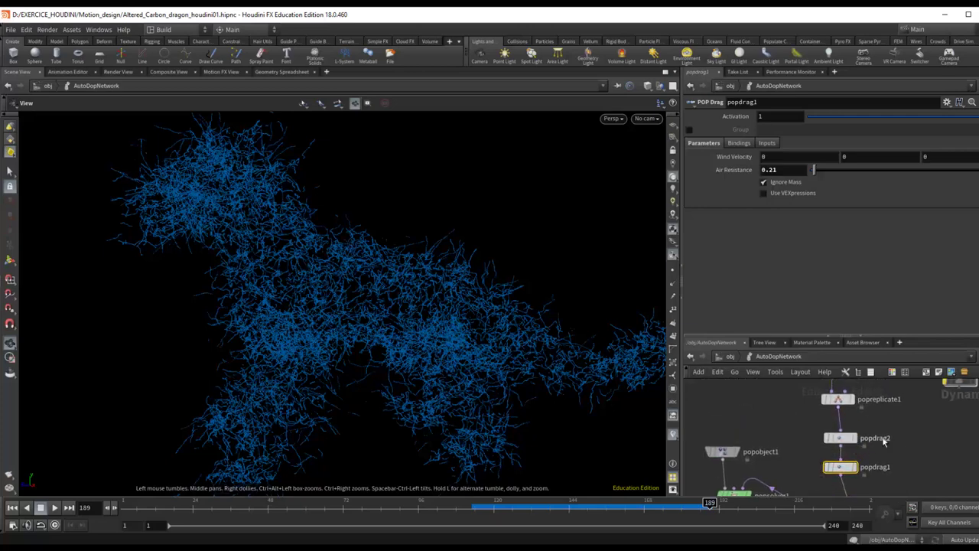
{"action": "scroll", "coordinate": [841, 444], "scroll_direction": "down", "scroll_amount": 5}
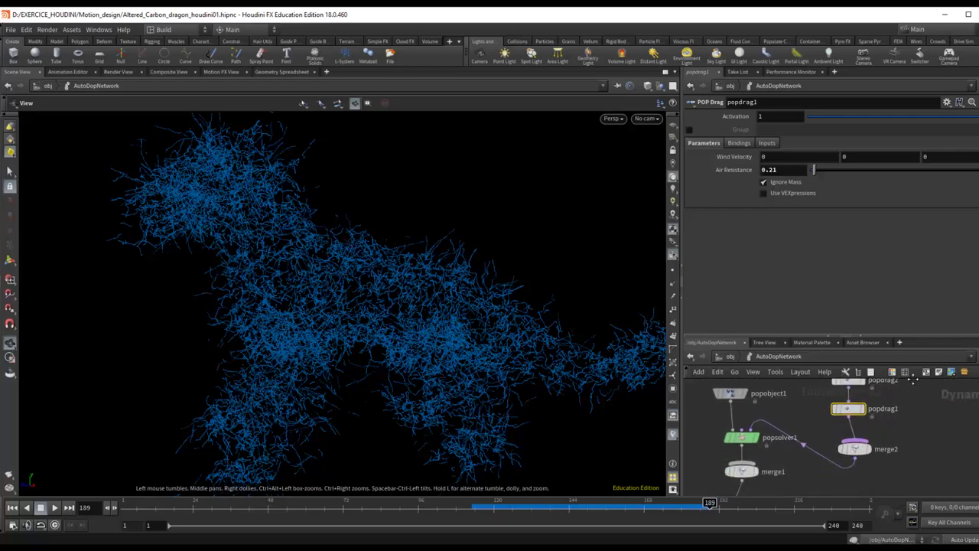
{"action": "scroll", "coordinate": [765, 428], "scroll_direction": "down", "scroll_amount": 2}
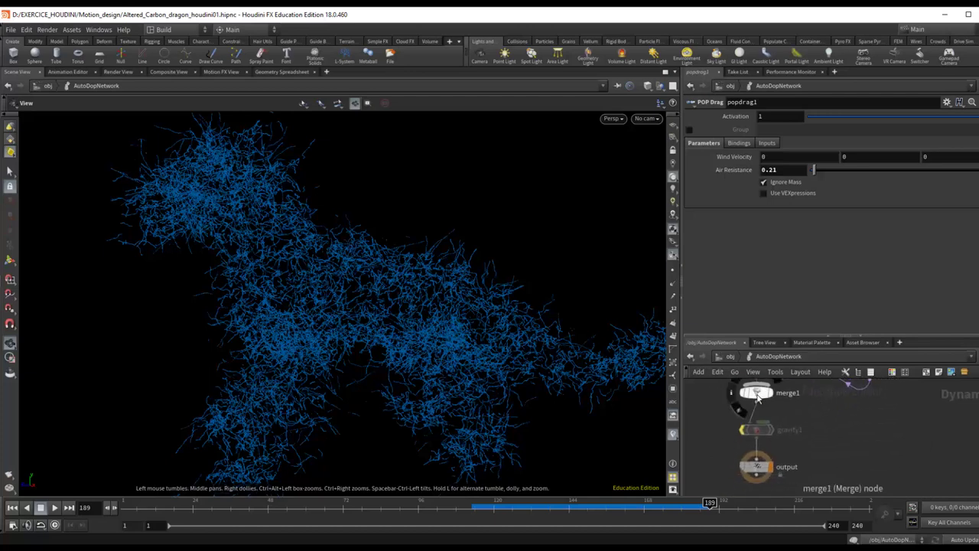
- Cancel a stray wire from gravity1, nudge it upward, and search new nodes for 'dra'
{"action": "left_click_drag", "start_coordinate": [759, 473], "coordinate": [757, 491]}
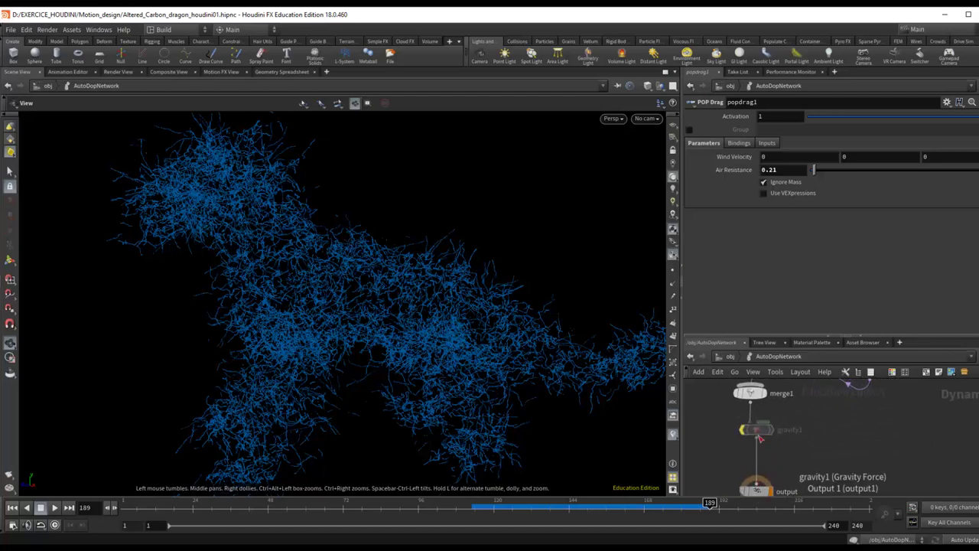
{"action": "left_click", "coordinate": [762, 434]}
{"action": "left_click", "coordinate": [780, 459]}
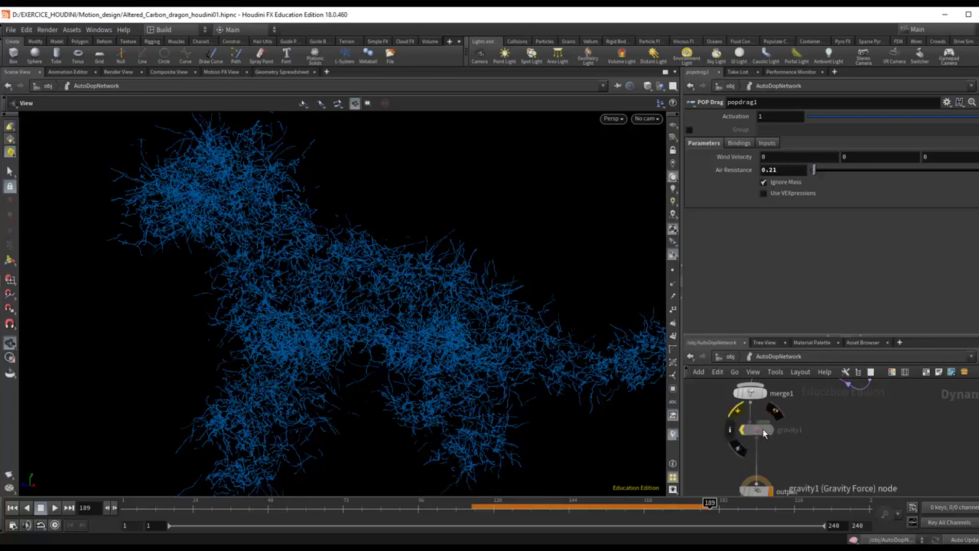
{"action": "left_click_drag", "start_coordinate": [745, 430], "coordinate": [746, 420]}
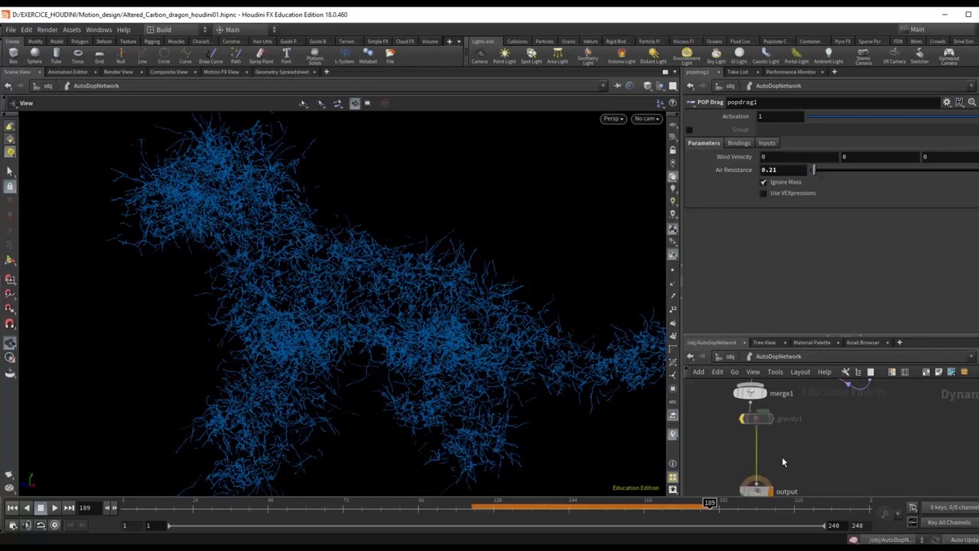
{"action": "key", "text": "Tab"}
{"action": "type", "text": "dra"}
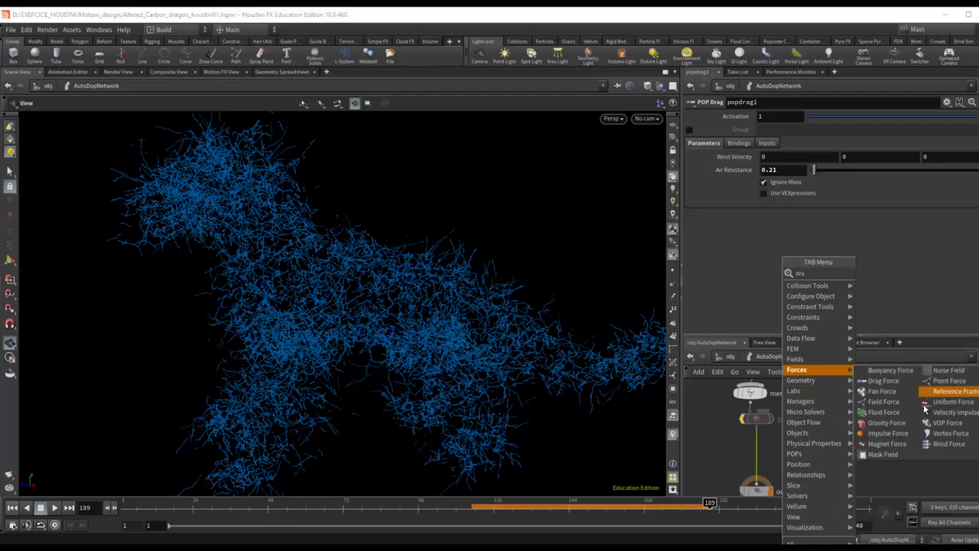
{"action": "mouse_move", "coordinate": [797, 369]}
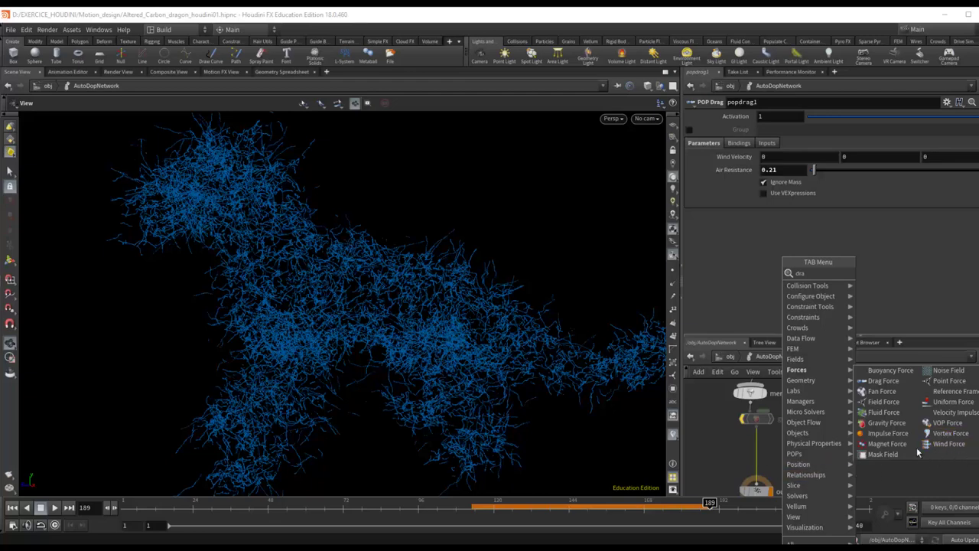
- Close the node list without adding anything and frame the output, solver and drag nodes in the network
{"action": "key", "text": "Escape"}
{"action": "middle_click_drag", "start_coordinate": [849, 452], "coordinate": [881, 434]}
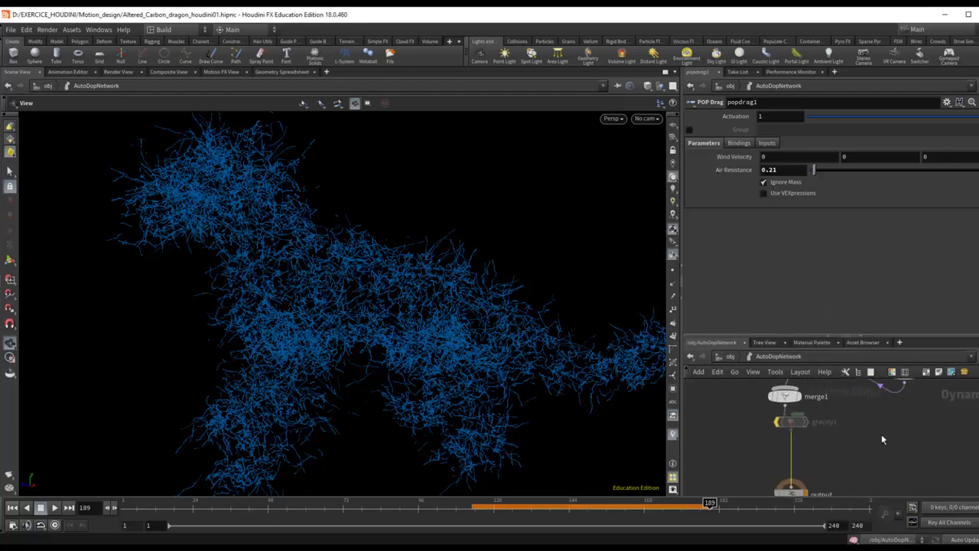
{"action": "scroll", "coordinate": [865, 438], "scroll_direction": "down", "scroll_amount": 1}
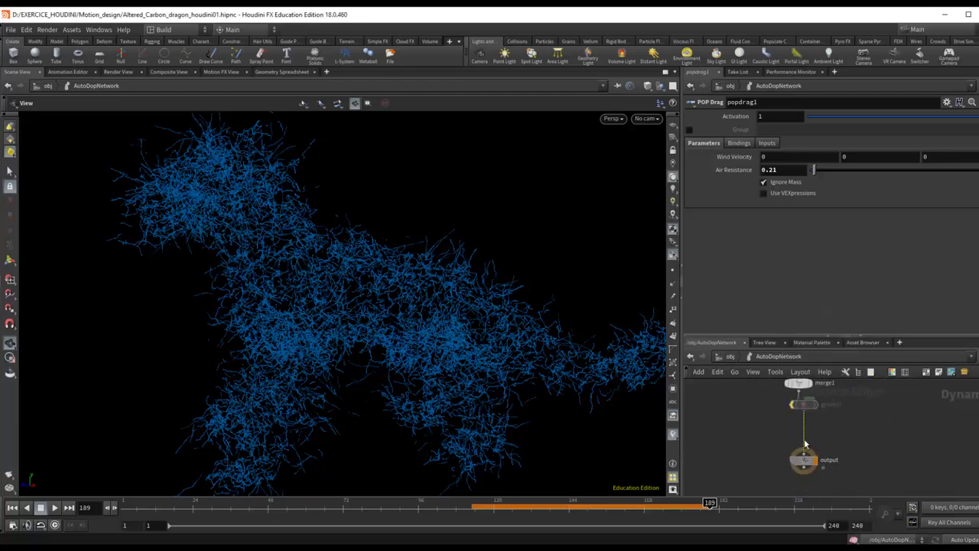
{"action": "middle_click_drag", "start_coordinate": [878, 408], "coordinate": [861, 505]}
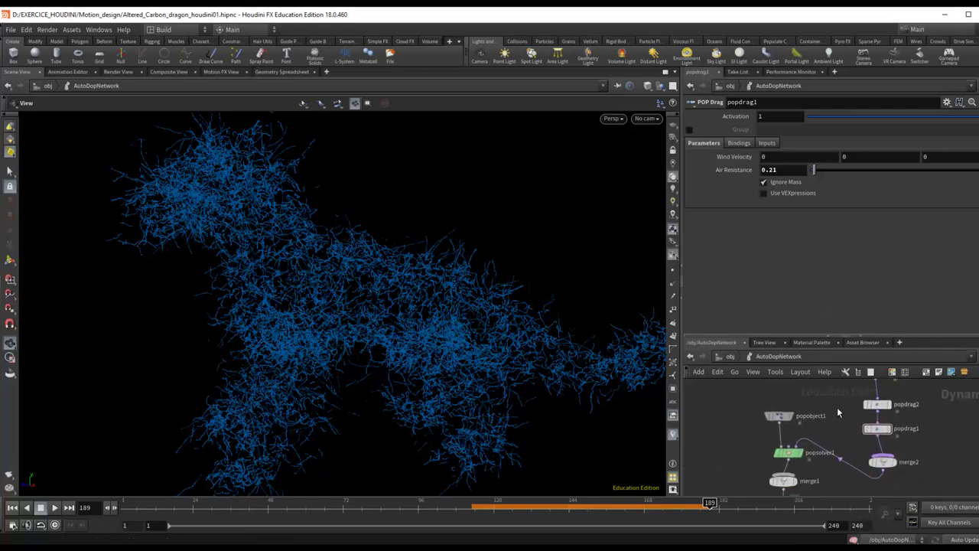
{"action": "left_click_drag", "start_coordinate": [803, 231], "coordinate": [804, 228]}
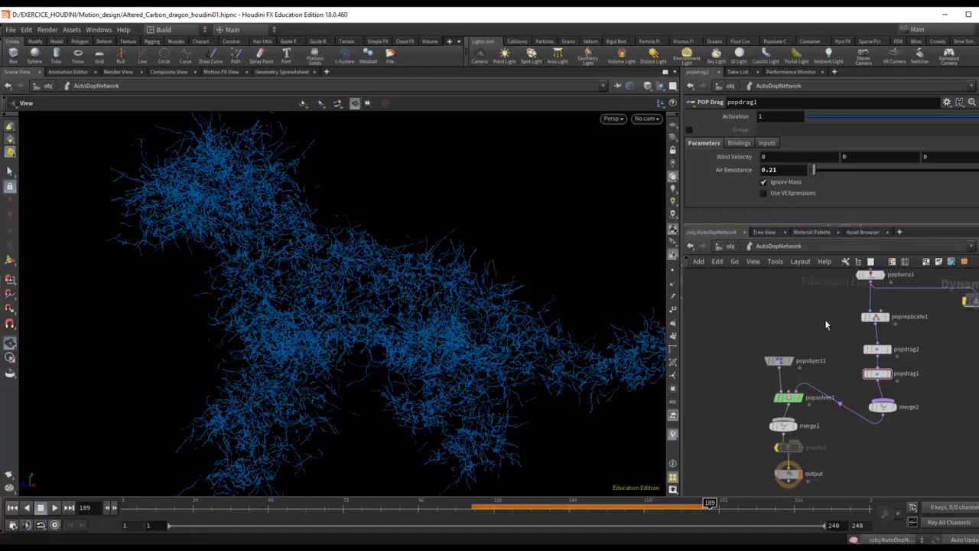
{"action": "scroll", "coordinate": [824, 319], "scroll_direction": "up", "scroll_amount": 2}
{"action": "scroll", "coordinate": [814, 354], "scroll_direction": "up", "scroll_amount": 2}
{"action": "scroll", "coordinate": [834, 382], "scroll_direction": "up", "scroll_amount": 2}
{"action": "middle_click_drag", "start_coordinate": [844, 403], "coordinate": [864, 348]}
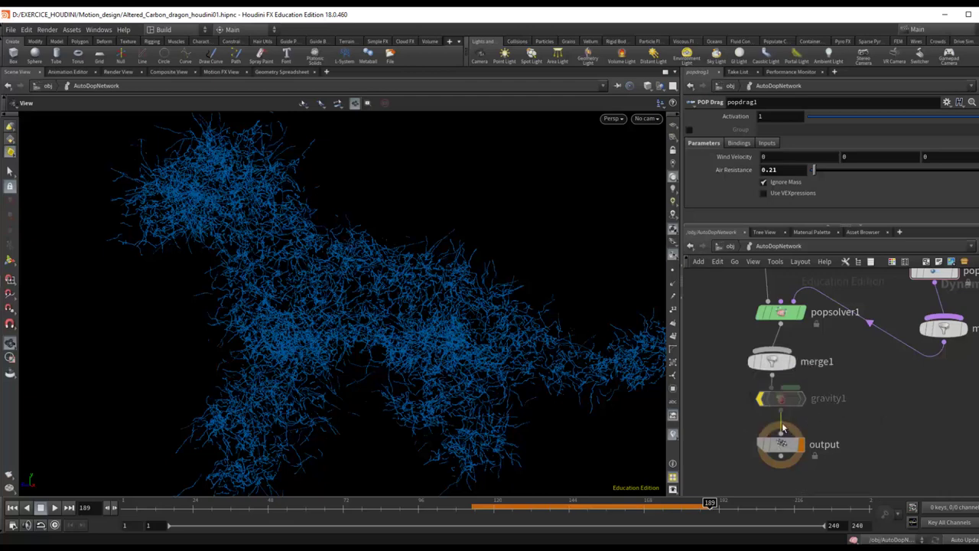
- Move the output node lower, then inspect the dragon particle cloud and upstream POP nodes
{"action": "left_click_drag", "start_coordinate": [780, 445], "coordinate": [780, 464]}
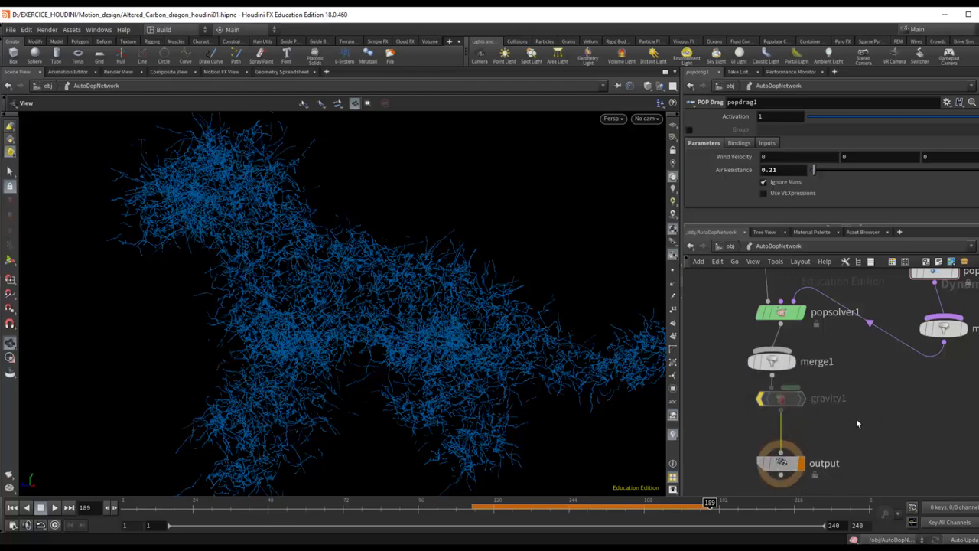
{"action": "mouse_move", "coordinate": [501, 375]}
{"action": "left_mouse_down"}
{"action": "mouse_move", "coordinate": [516, 375]}
{"action": "mouse_move", "coordinate": [487, 332]}
{"action": "left_mouse_up"}
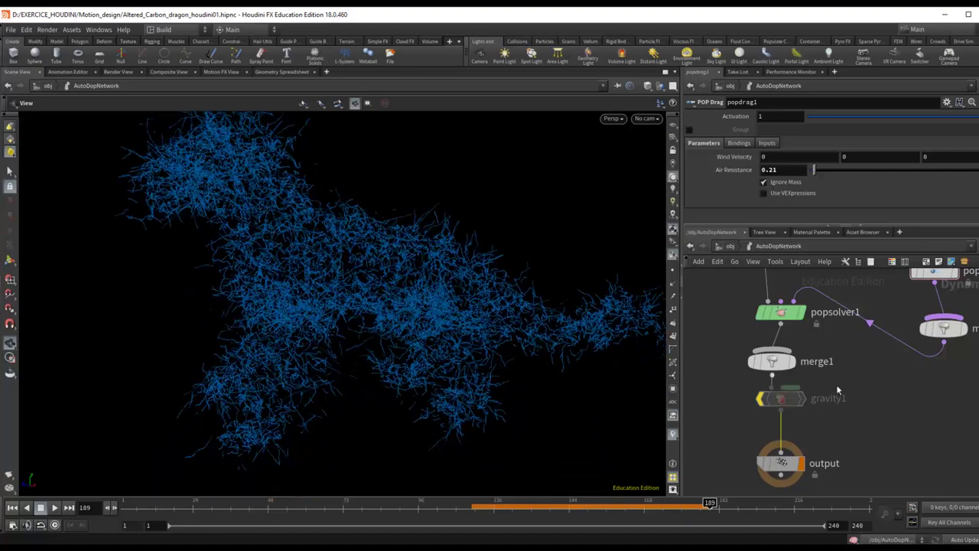
{"action": "middle_click_drag", "start_coordinate": [878, 340], "coordinate": [863, 427]}
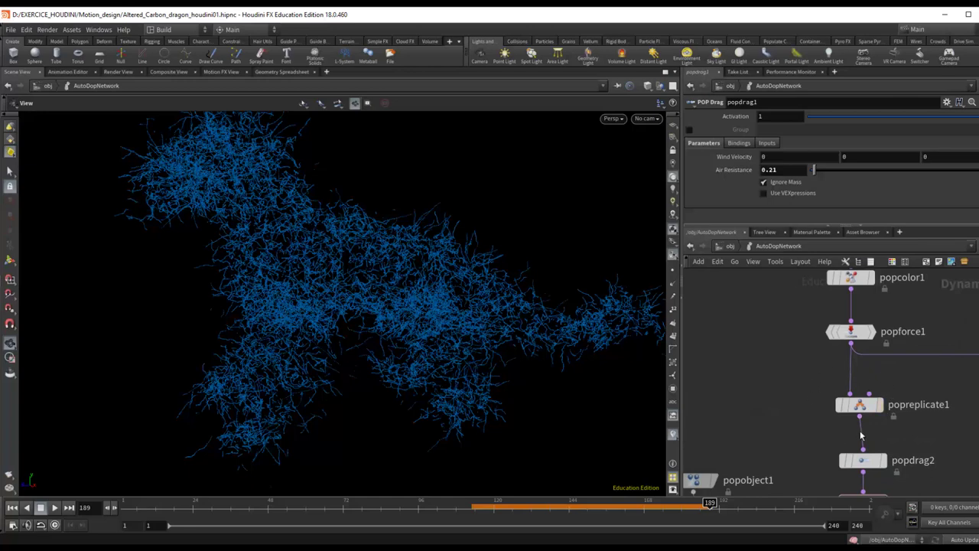
{"action": "mouse_move", "coordinate": [375, 344]}
{"action": "left_mouse_down"}
{"action": "mouse_move", "coordinate": [400, 325]}
{"action": "mouse_move", "coordinate": [400, 383]}
{"action": "mouse_move", "coordinate": [252, 221]}
{"action": "left_mouse_up"}
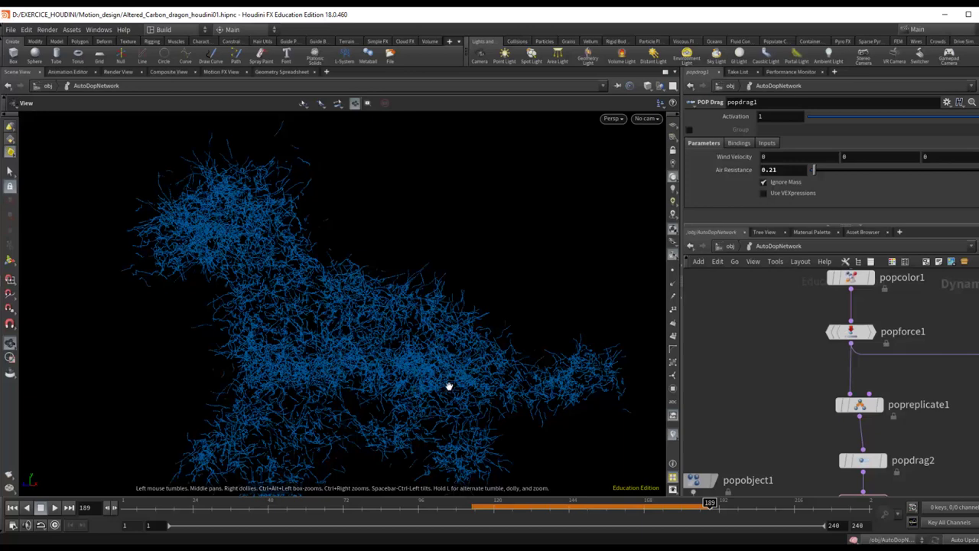
{"action": "middle_click_drag", "start_coordinate": [768, 314], "coordinate": [761, 384]}
- Back at /obj, display fil_dragon and rotate the view to inspect the dense blue strand dragon
{"action": "left_click", "coordinate": [730, 247]}
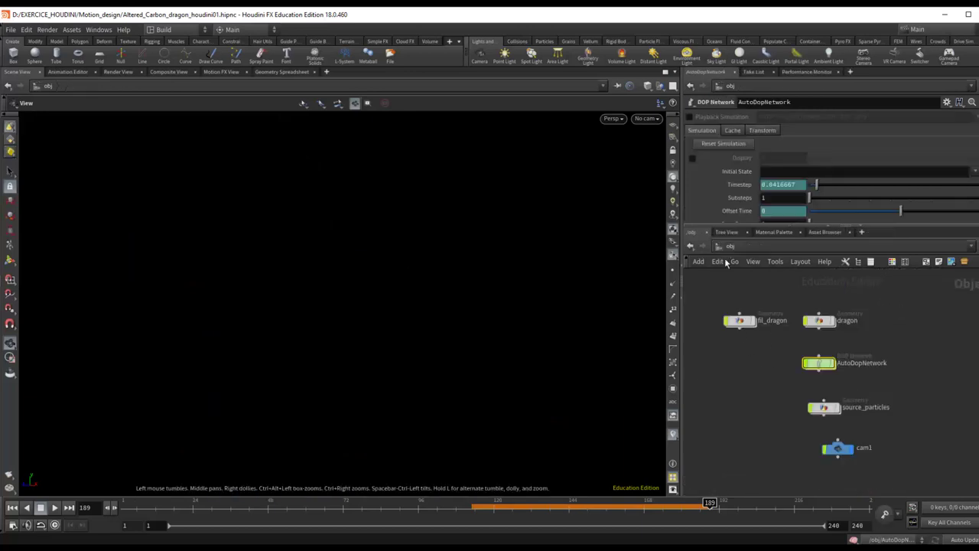
{"action": "left_click", "coordinate": [748, 323]}
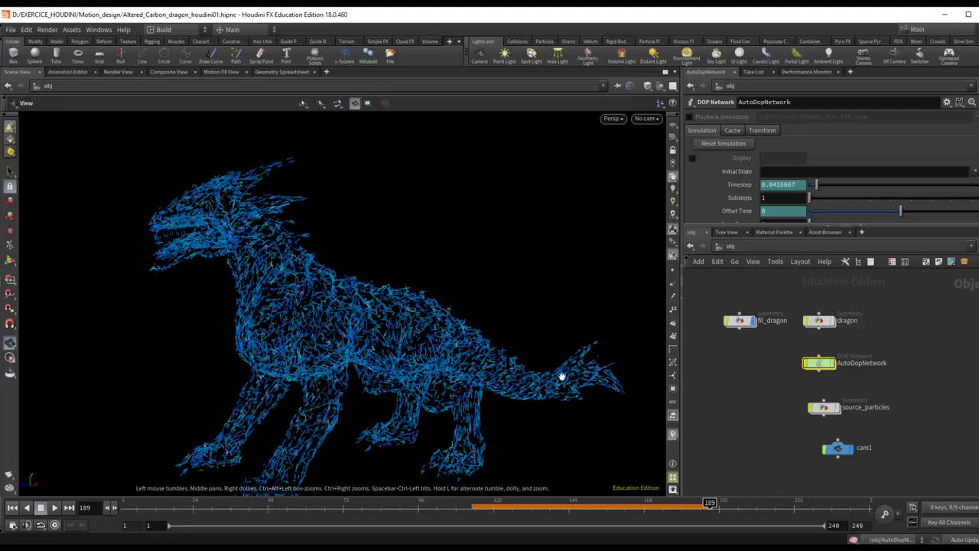
{"action": "mouse_move", "coordinate": [398, 324]}
{"action": "left_mouse_down"}
{"action": "mouse_move", "coordinate": [361, 364]}
{"action": "mouse_move", "coordinate": [408, 332]}
{"action": "mouse_move", "coordinate": [393, 331]}
{"action": "left_mouse_up"}
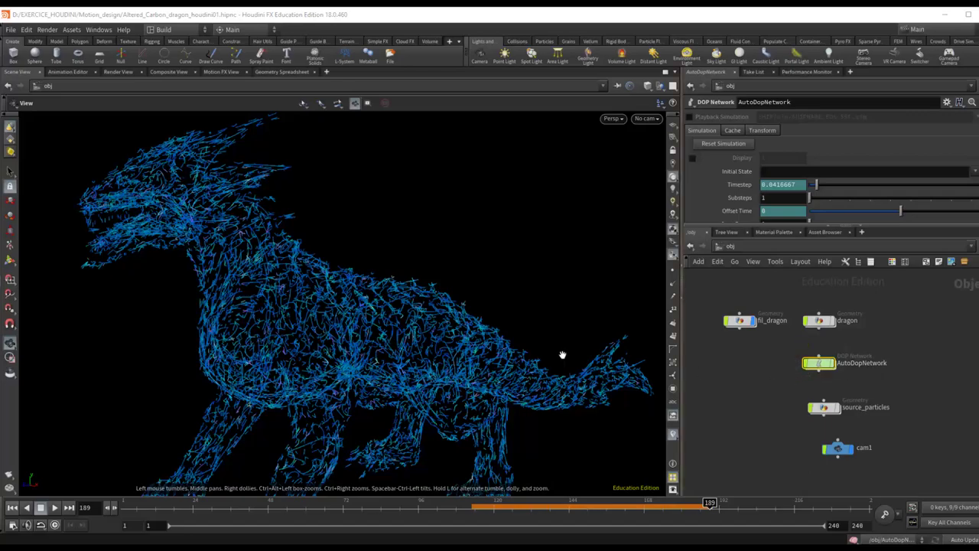
{"action": "mouse_move", "coordinate": [451, 342]}
{"action": "left_mouse_down"}
{"action": "mouse_move", "coordinate": [371, 332]}
{"action": "mouse_move", "coordinate": [452, 341]}
{"action": "left_mouse_up"}
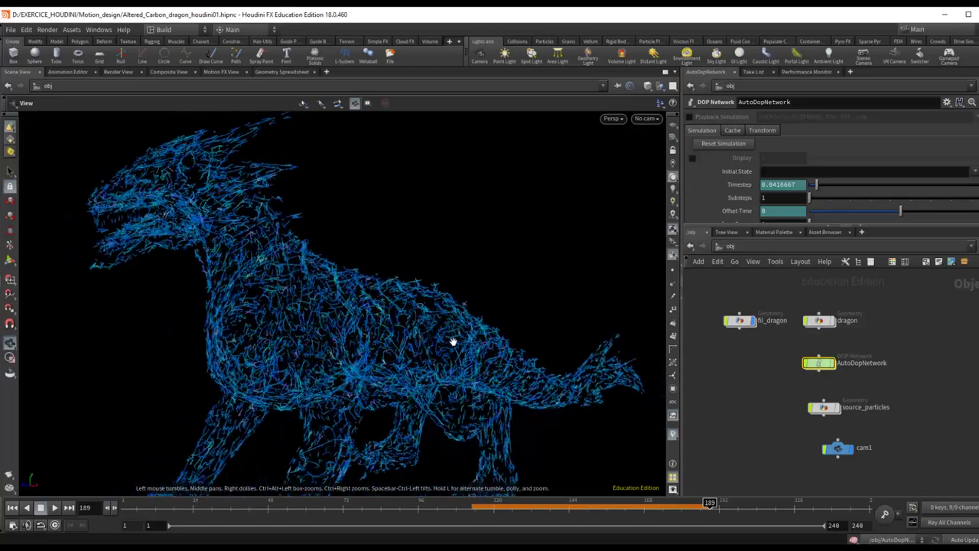